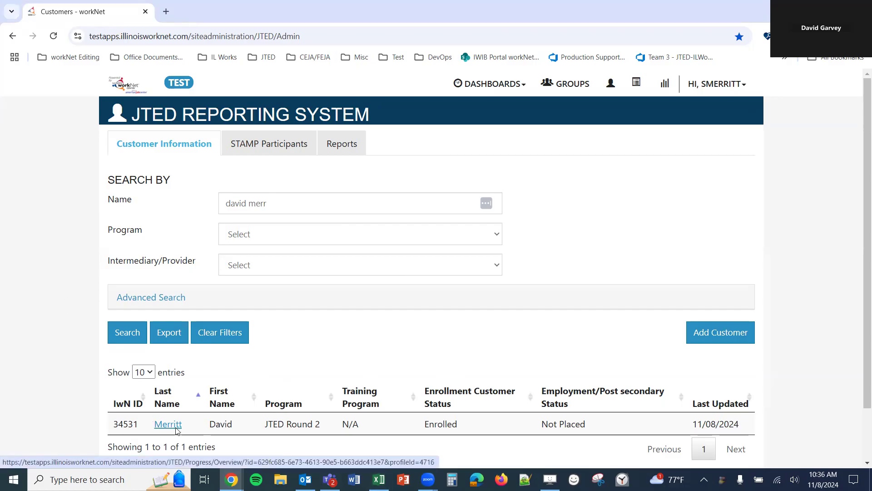
- Open the customer's record from search results and view its Program Completion/Follow-Up page (In Progress)
left_click(168, 424)
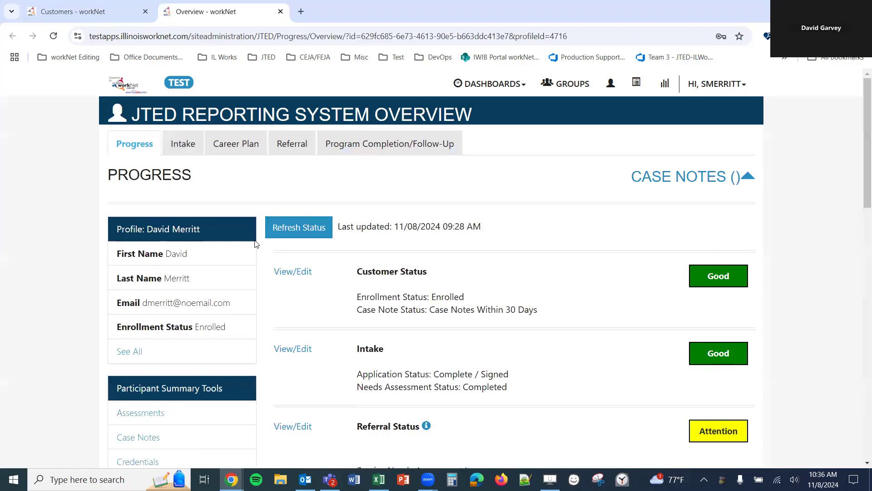
left_click(338, 150)
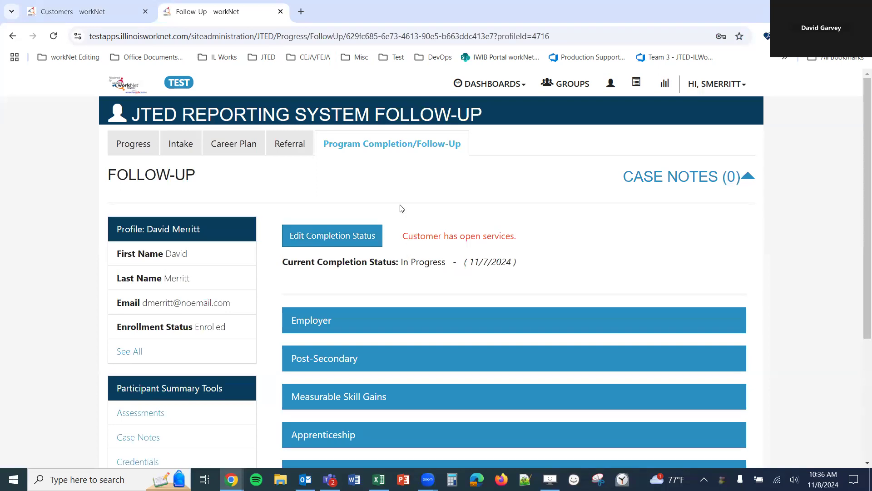
- Try editing completion status, dismiss the open-services alert, and open the career plan's Add Steps/Services list
left_click(328, 235)
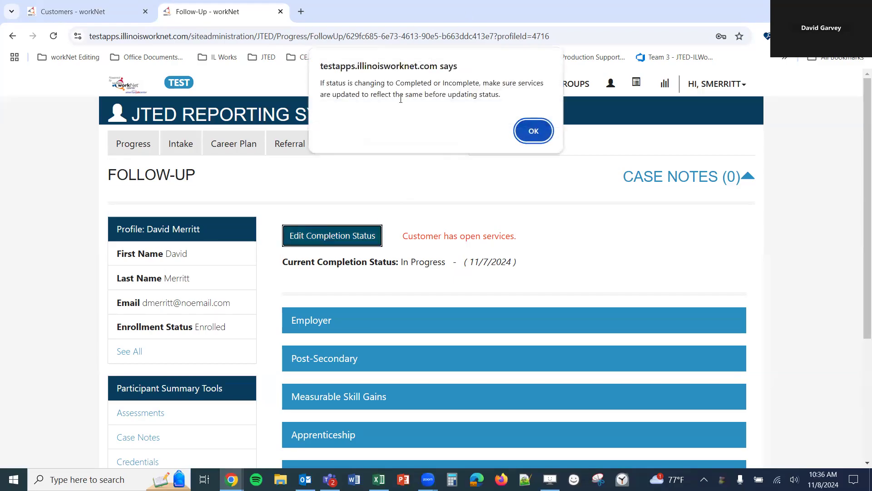
left_click(530, 132)
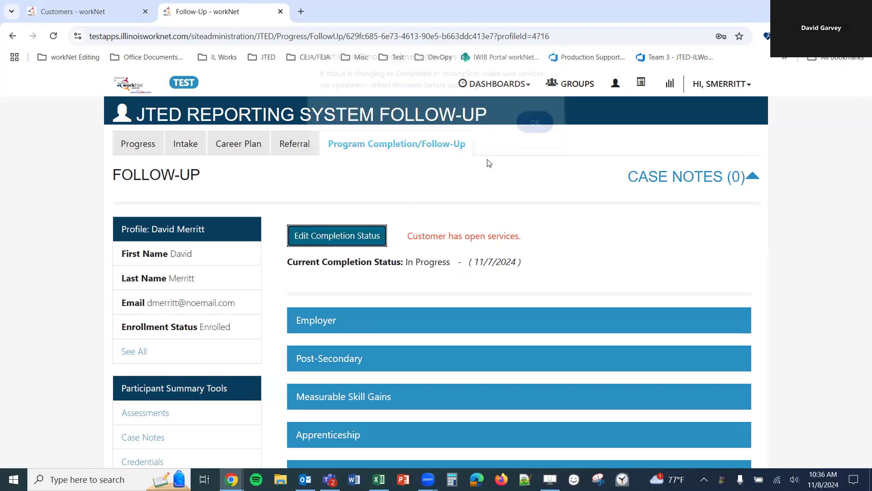
left_click(225, 154)
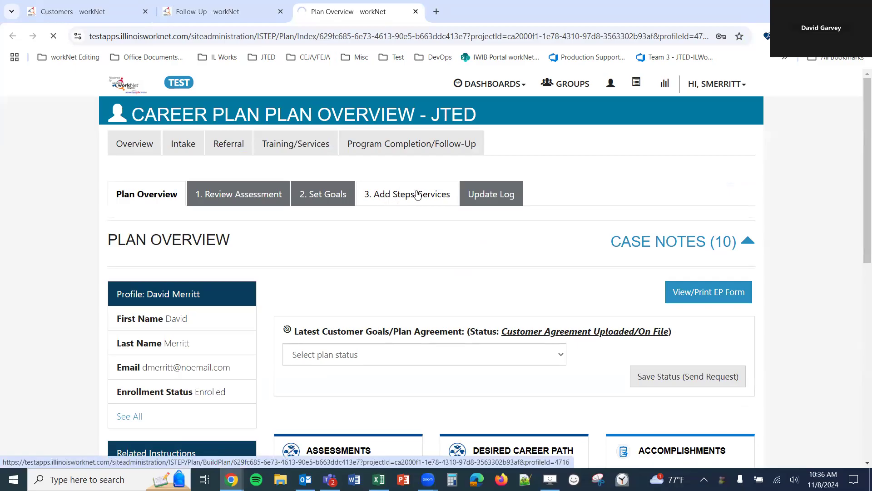
left_click(415, 195)
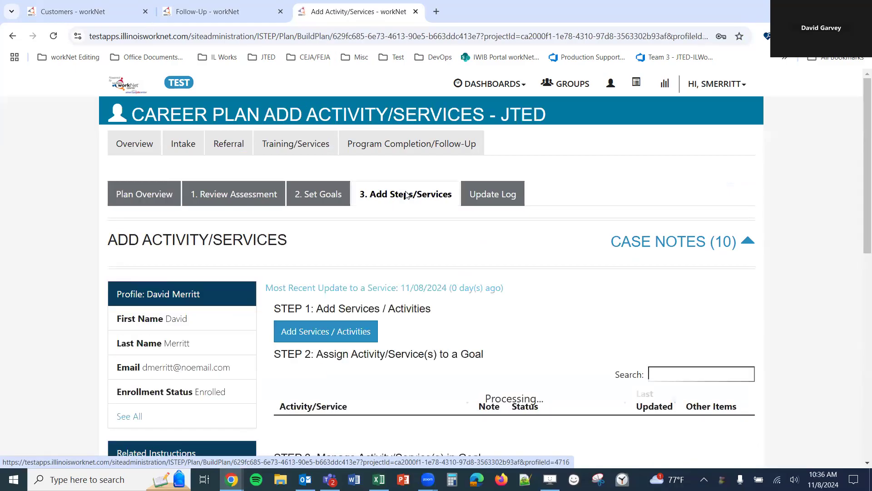
- Review service statuses, highlighting Career Planning and the still Started/Open WBL - Transitional Jobs
scroll(404, 195, "down", 9)
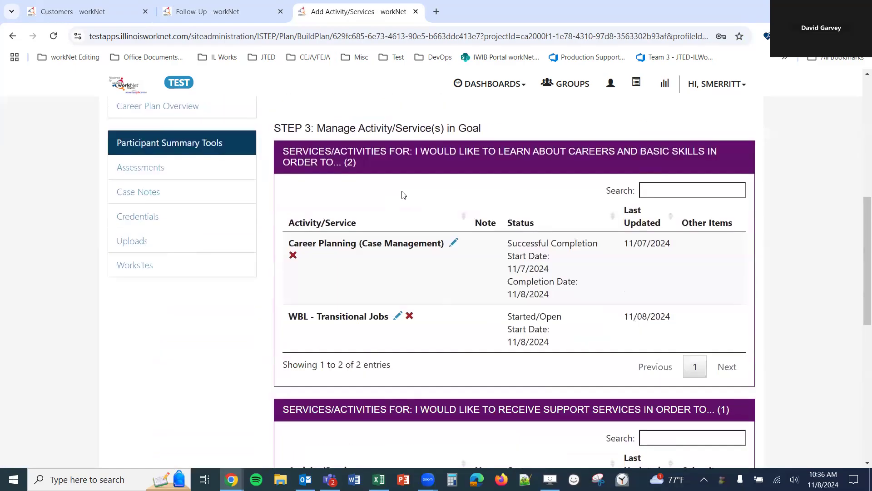
scroll(398, 194, "down", 10)
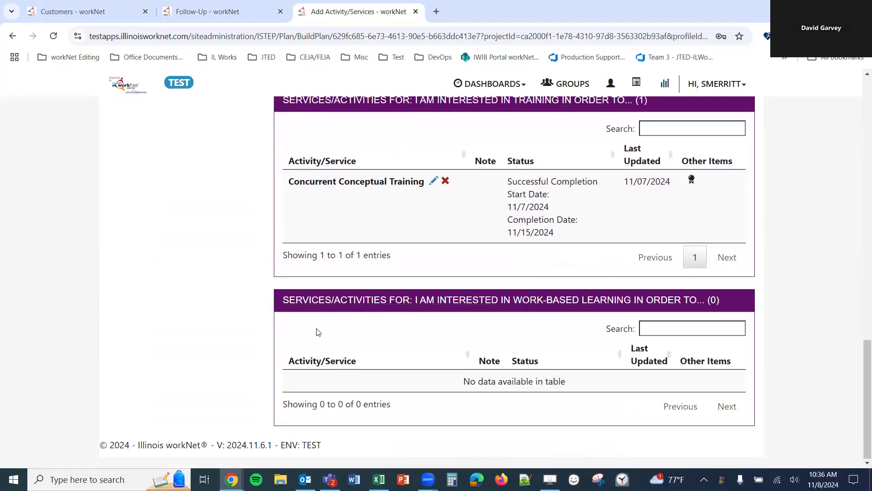
scroll(586, 346, "up", 3)
left_click_drag(507, 294, 607, 307)
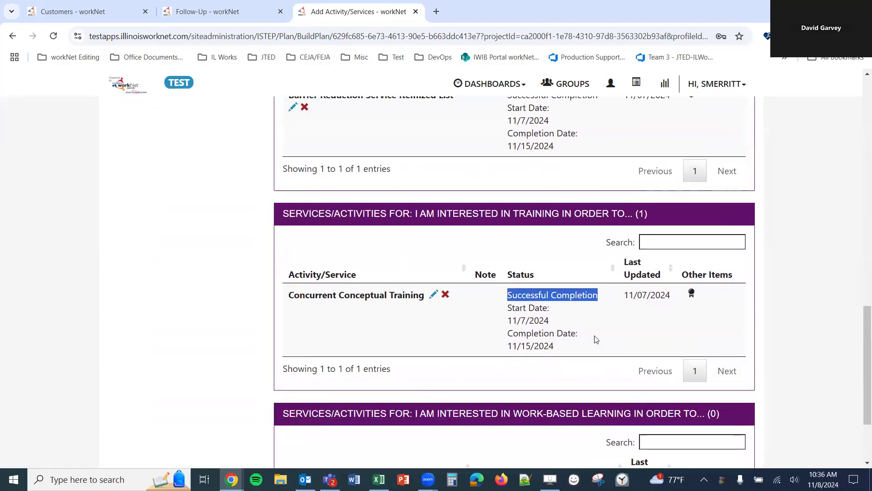
scroll(554, 357, "up", 1)
scroll(554, 357, "up", 2)
left_click_drag(512, 209, 606, 213)
scroll(558, 295, "up", 5)
left_click_drag(514, 188, 608, 188)
left_click(512, 264)
left_click_drag(512, 264, 563, 263)
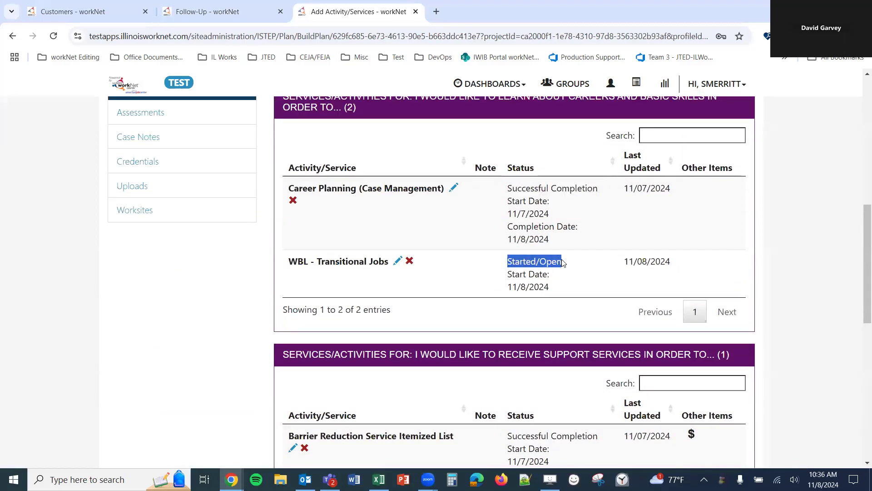
- Change the WBL - Transitional Jobs service status to Successful Completion and update it
left_click(397, 263)
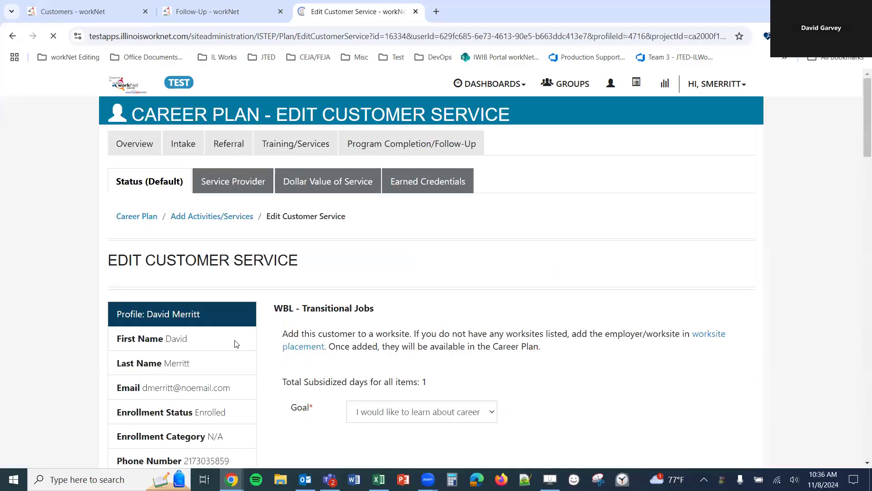
scroll(282, 277, "down", 5)
scroll(282, 273, "down", 9)
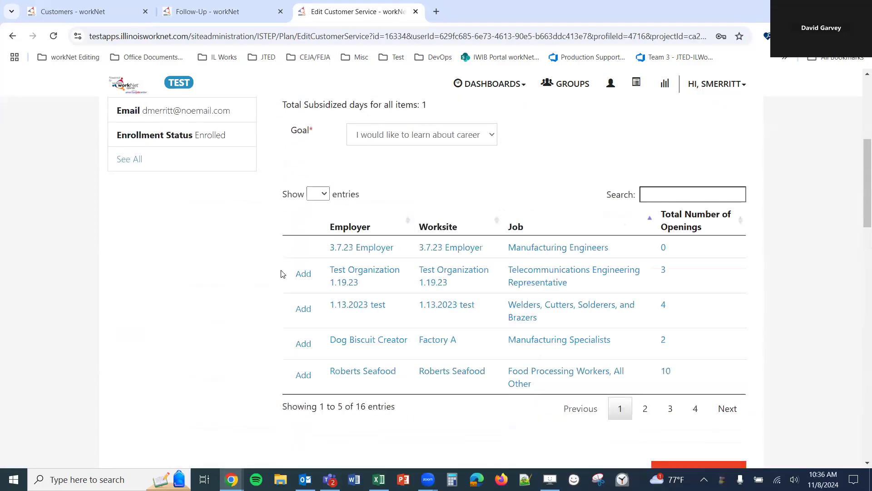
scroll(280, 272, "down", 4)
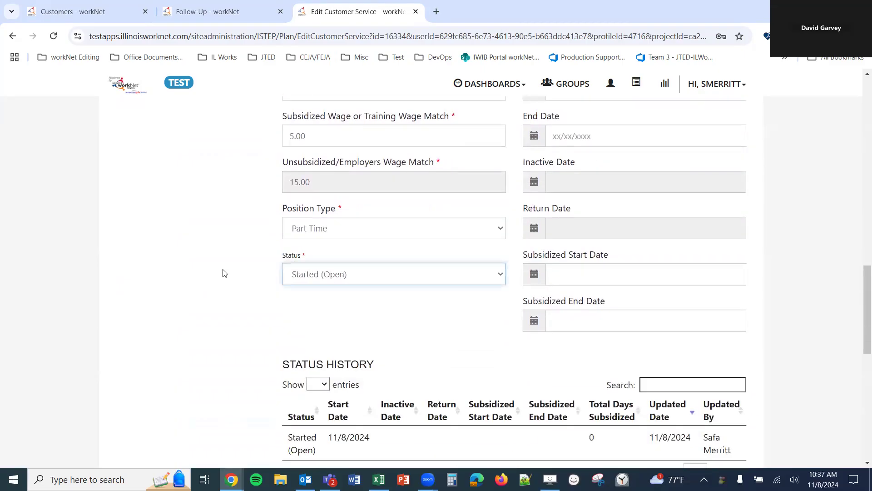
left_click(318, 274)
left_click(345, 348)
scroll(372, 310, "down", 10)
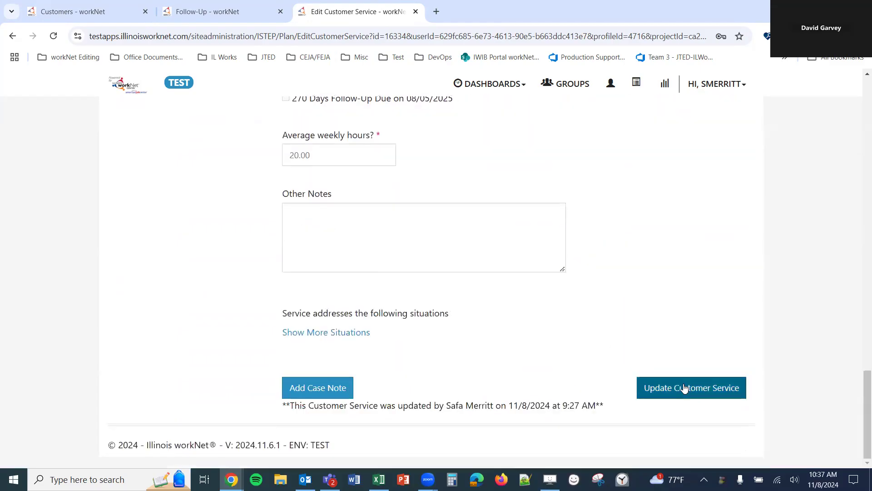
left_click(680, 387)
- Record the update as a case note with subject 'testest' and submit it
left_click(332, 395)
left_click(320, 223)
type("testest")
scroll(545, 423, "down", 1)
left_click(555, 433)
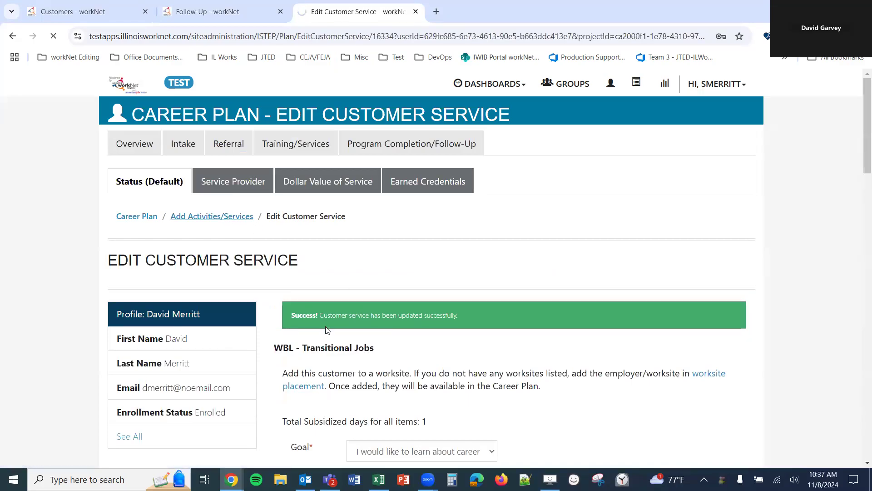
- Reload the Follow-Up page, then go back to the career plan services list
left_click(260, 6)
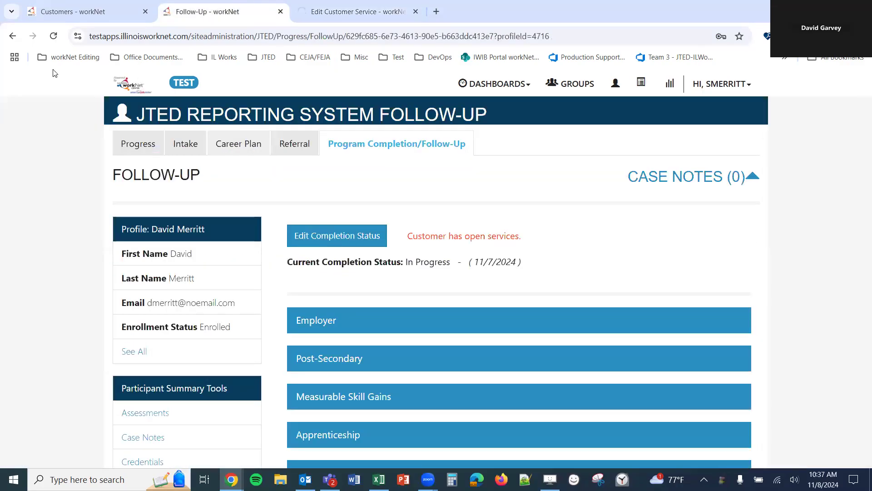
left_click(56, 37)
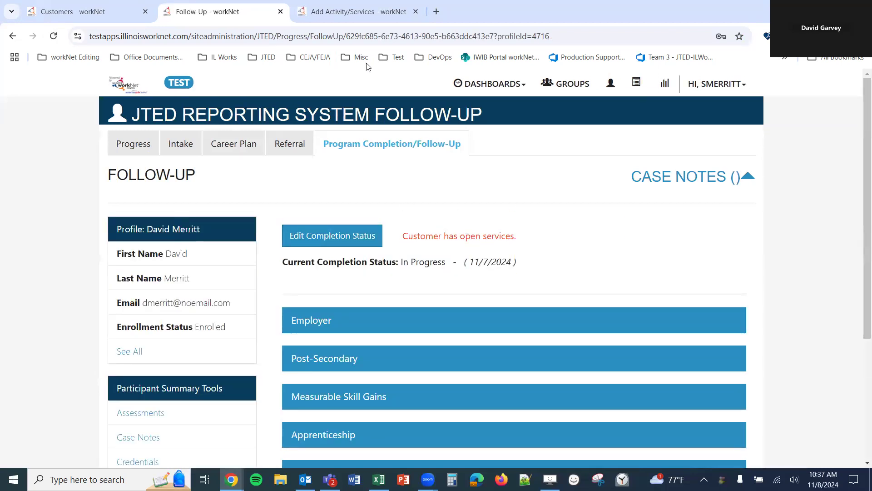
left_click(355, 11)
scroll(463, 260, "down", 1)
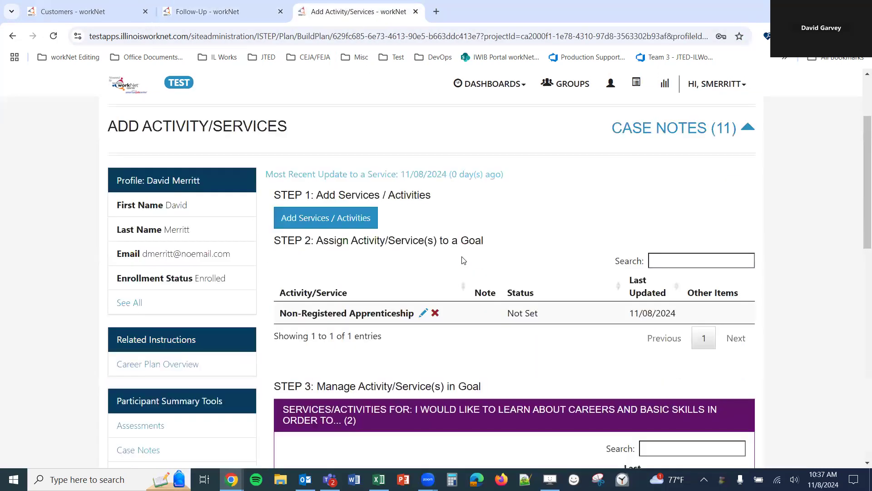
scroll(463, 260, "down", 5)
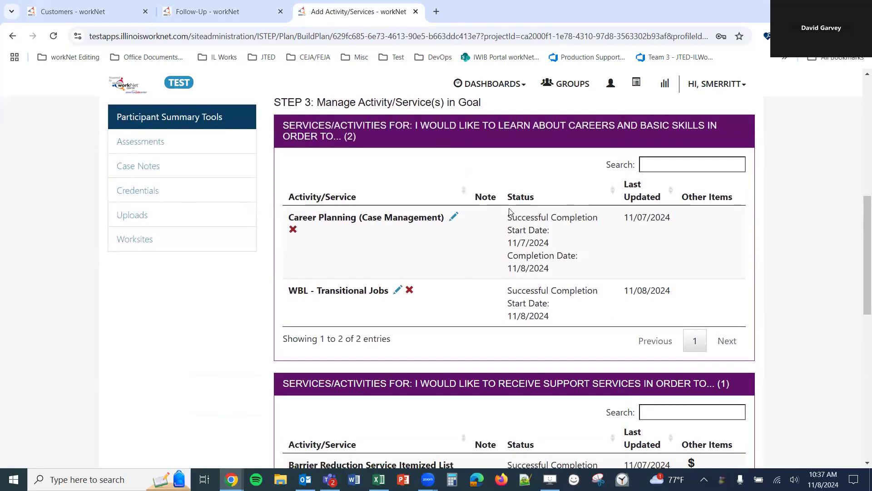
- Collapse the careers/basic skills, support services, training and work-based learning goal tables
left_click(547, 137)
left_click(554, 174)
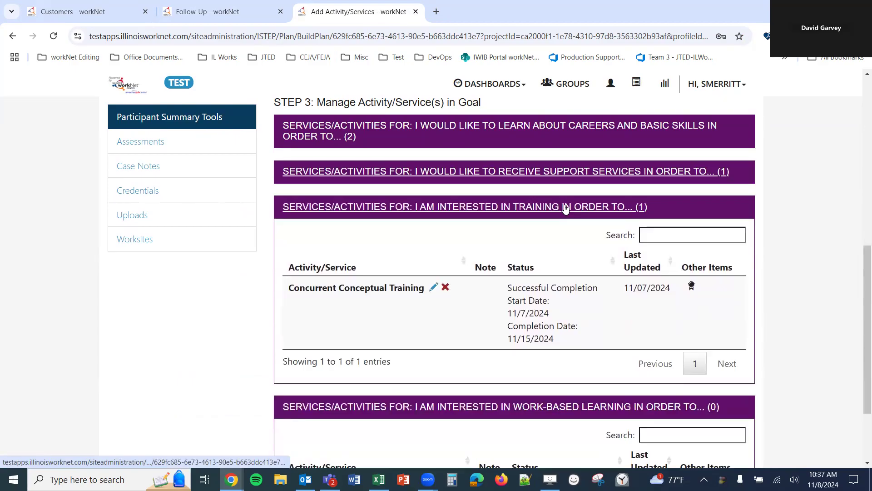
left_click(567, 205)
left_click(522, 300)
scroll(410, 308, "up", 2)
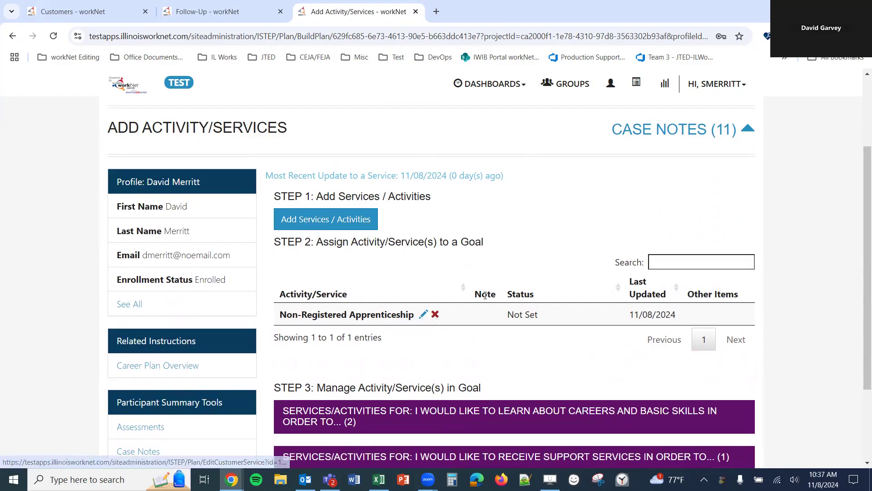
- Delete the unassigned Non-Registered Apprenticeship service and reload the Follow-Up page
left_click(436, 315)
left_click(549, 182)
left_click(520, 117)
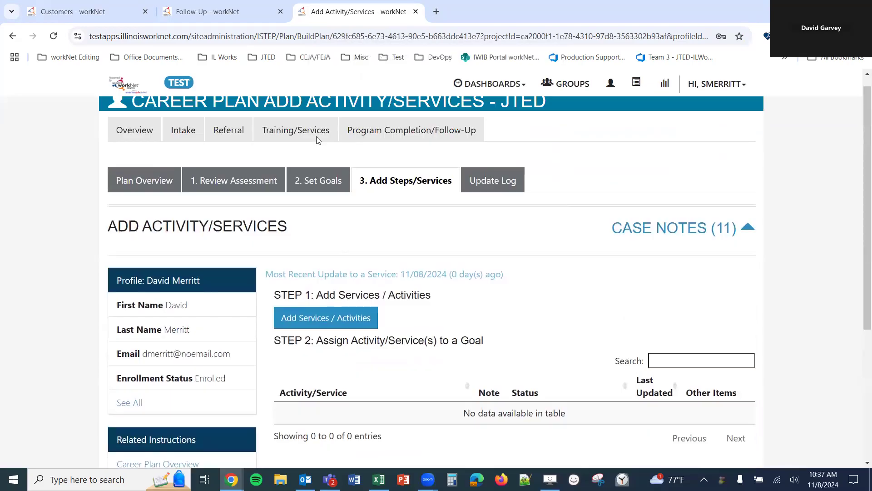
left_click(214, 11)
left_click(53, 35)
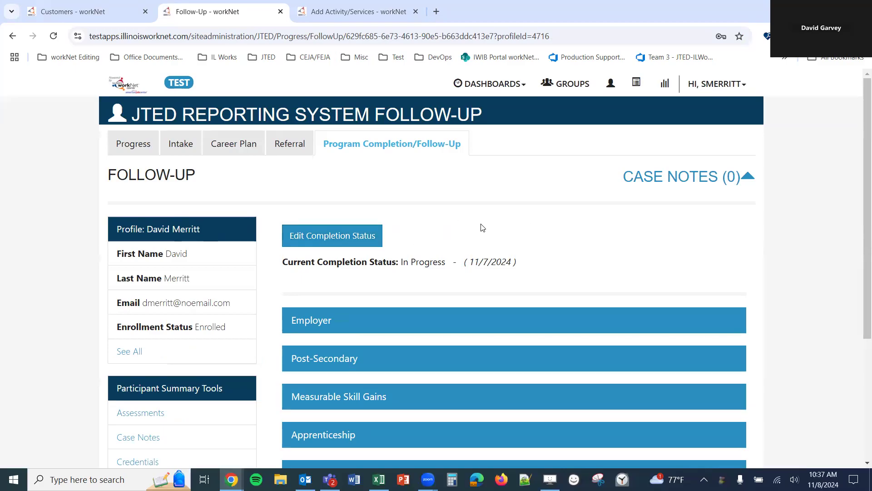
- Set the completion status to Successful Completion and save it
left_click(346, 244)
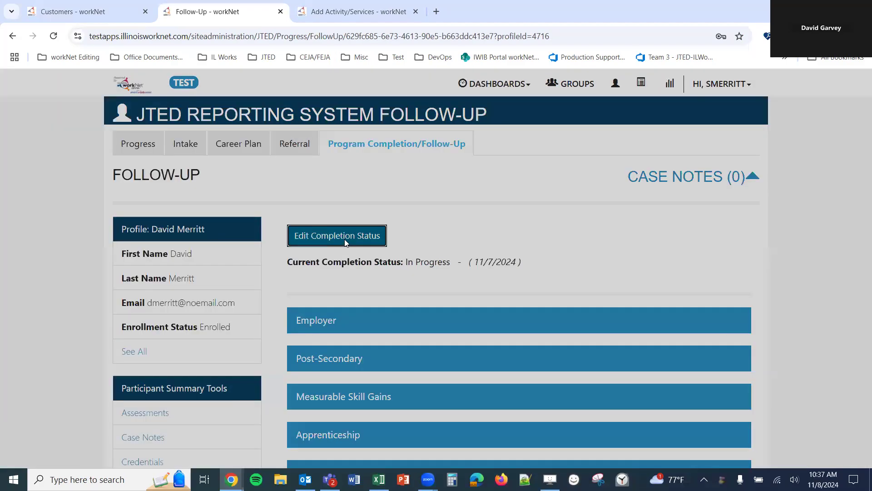
left_click(375, 139)
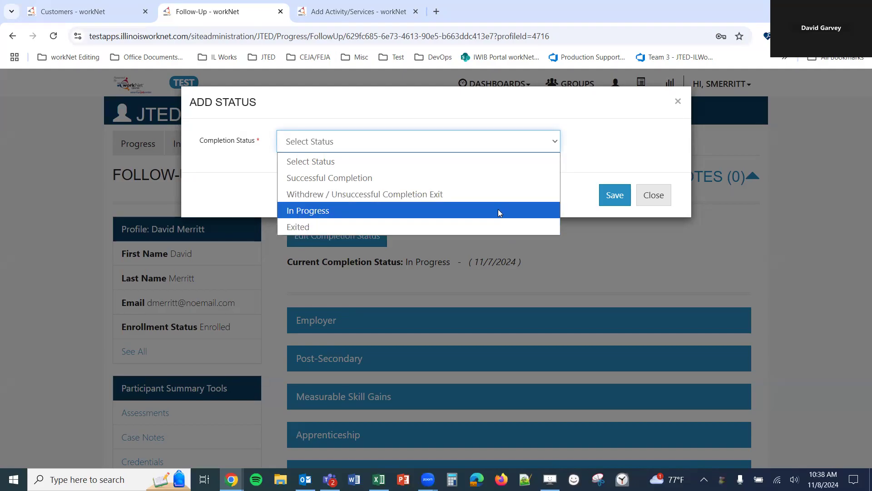
left_click(502, 213)
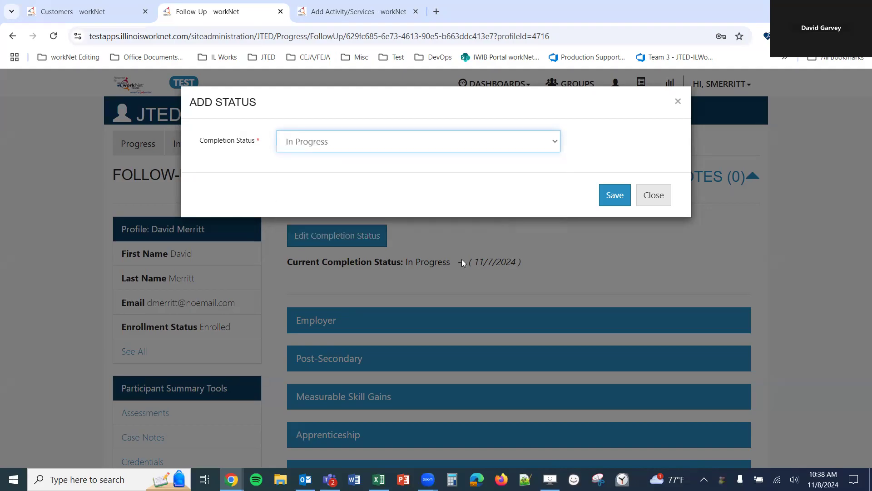
left_click(426, 143)
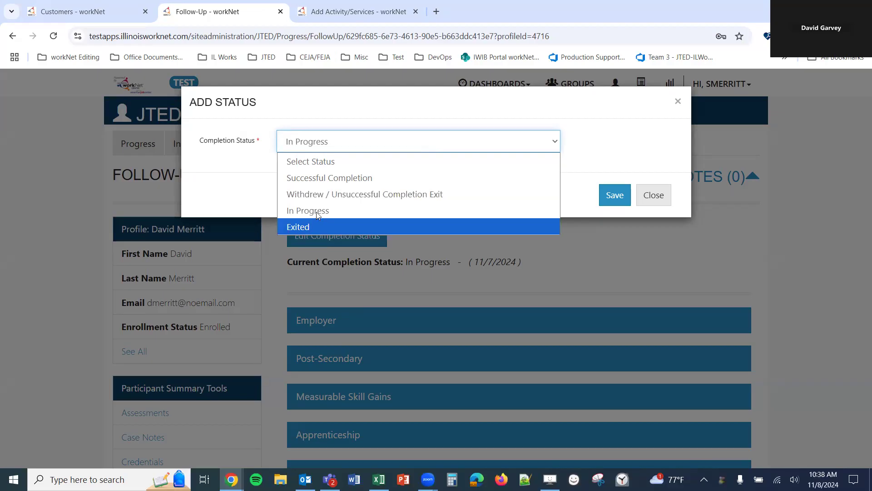
left_click(324, 178)
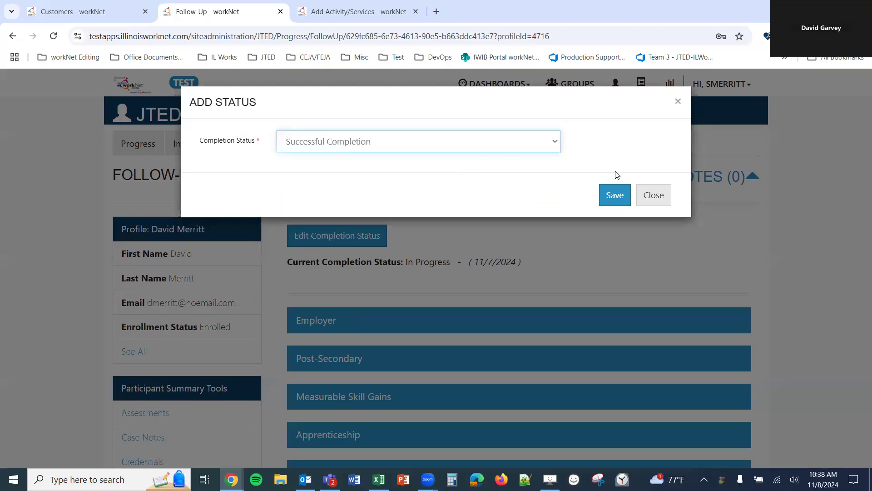
left_click(440, 142)
left_click(419, 193)
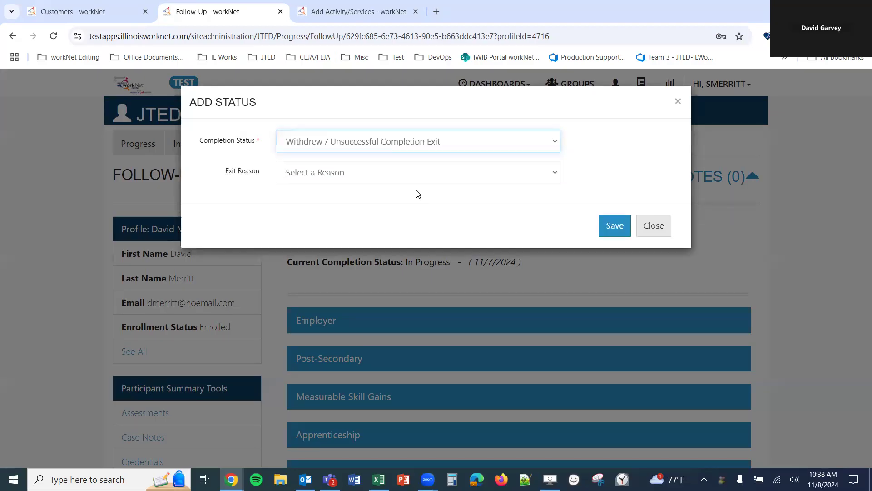
left_click(407, 142)
left_click(391, 181)
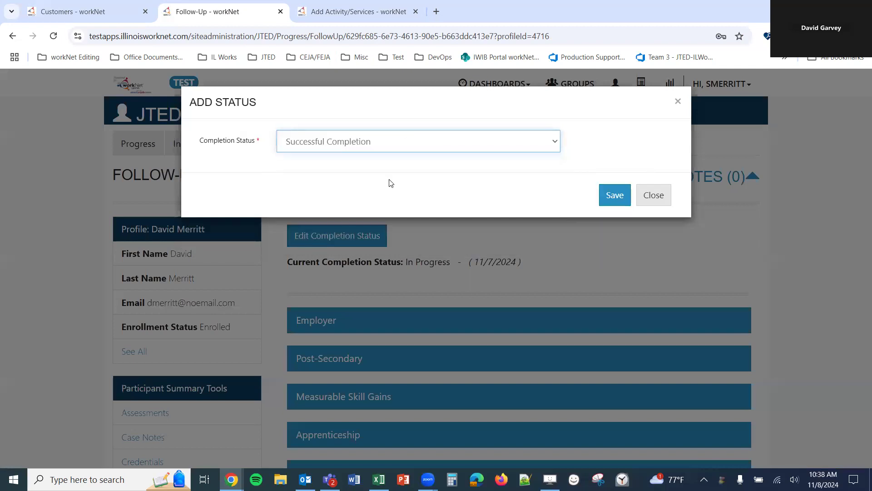
left_click(395, 141)
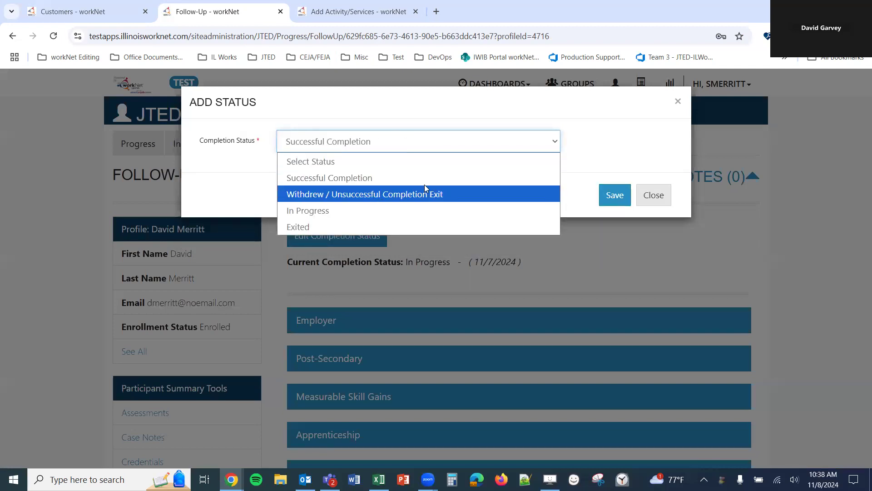
left_click(473, 141)
left_click(615, 197)
- Add a General case note with subject 'testest', saved as a case note only
left_click(360, 143)
left_click(337, 231)
left_click(337, 228)
type("testest")
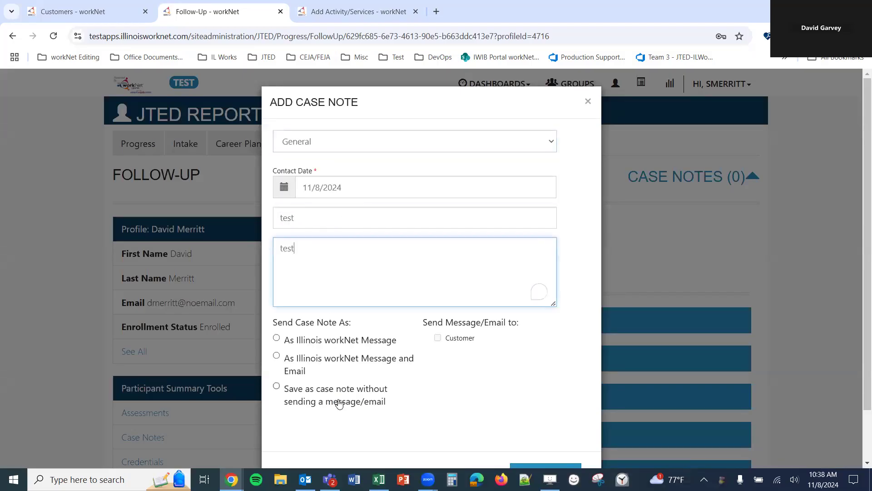
left_click(341, 397)
scroll(454, 409, "down", 1)
left_click(550, 415)
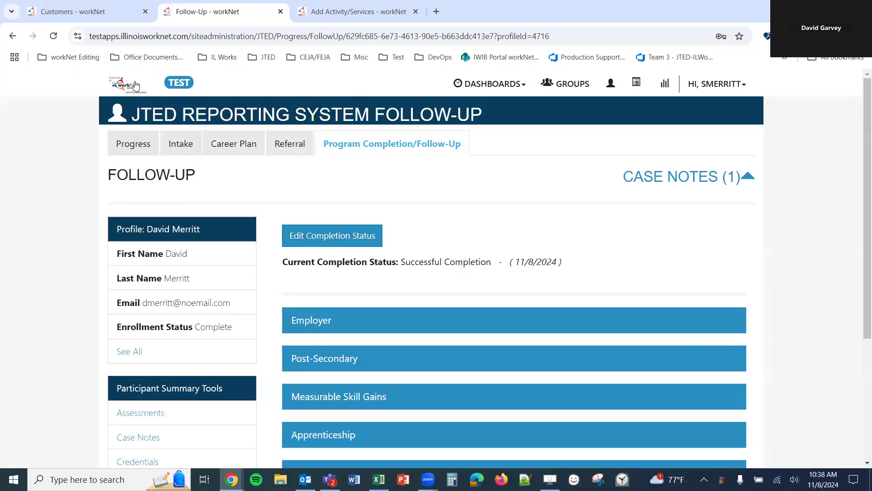
- Open the Progress Overview in a second tab and check its Completion Status line
middle_click(140, 148)
left_click_drag(402, 10, 209, 4)
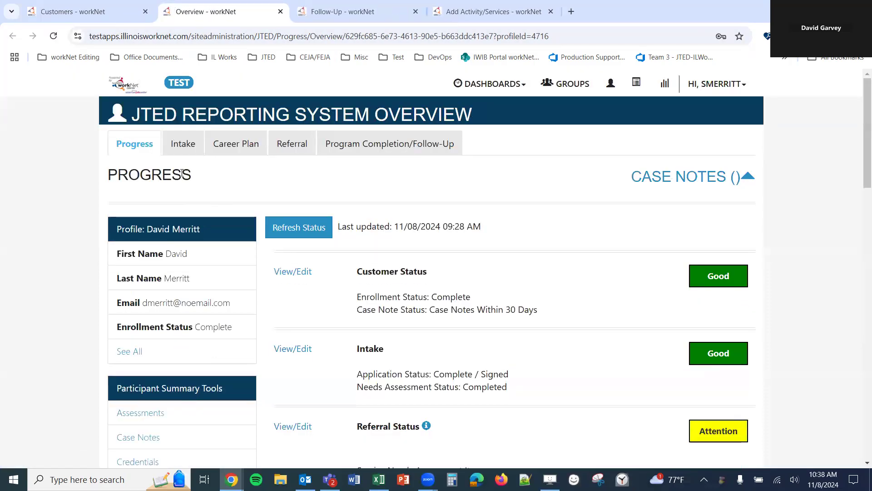
scroll(369, 257, "down", 12)
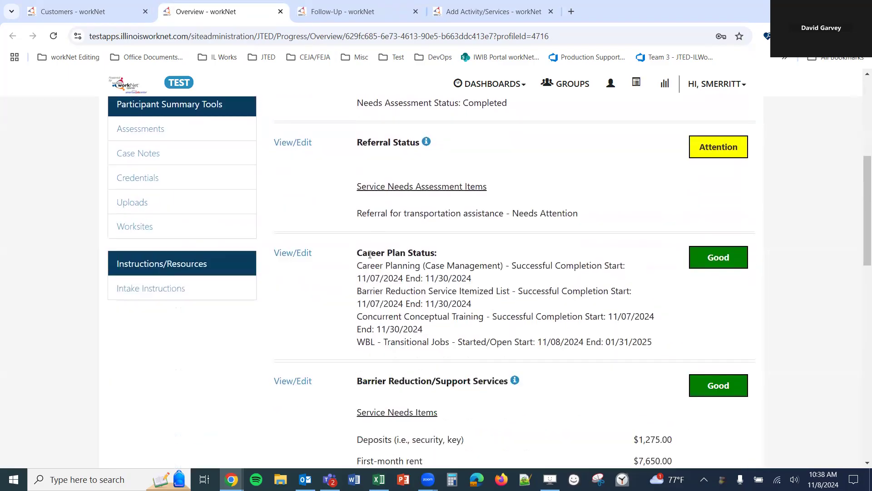
scroll(369, 257, "down", 8)
scroll(372, 264, "up", 4)
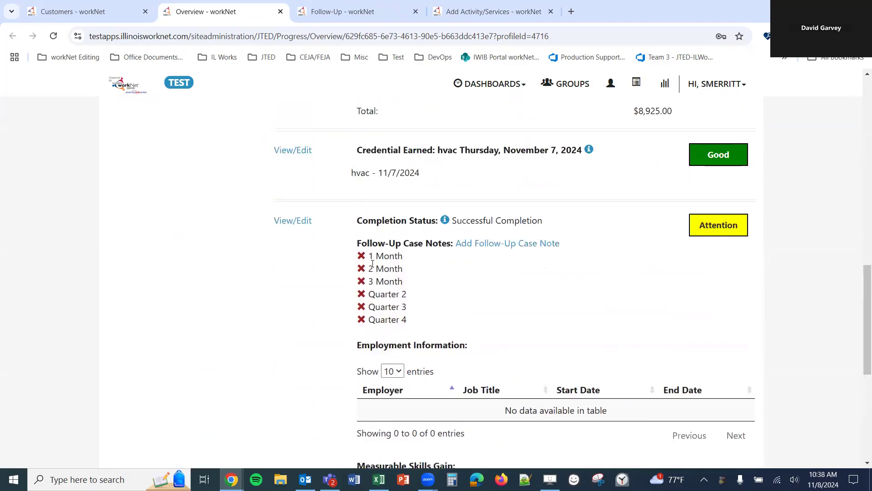
left_click_drag(359, 222, 573, 223)
left_click(573, 222)
scroll(577, 267, "down", 8)
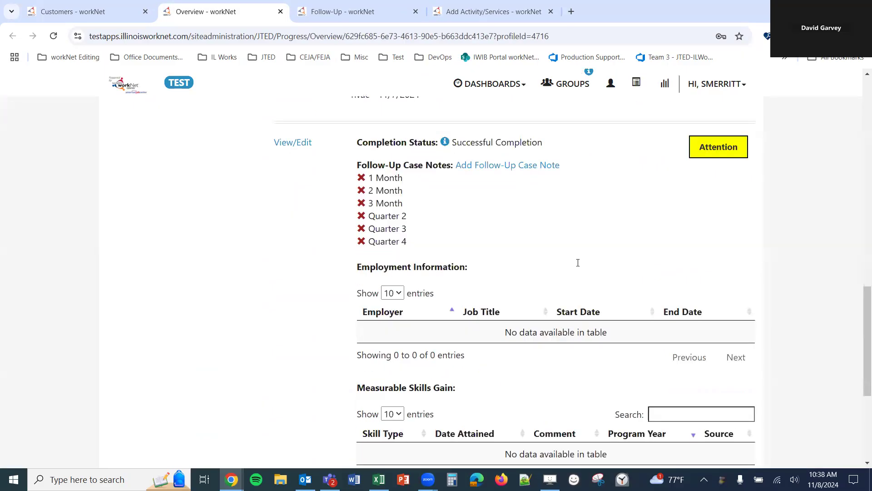
scroll(510, 341, "up", 6)
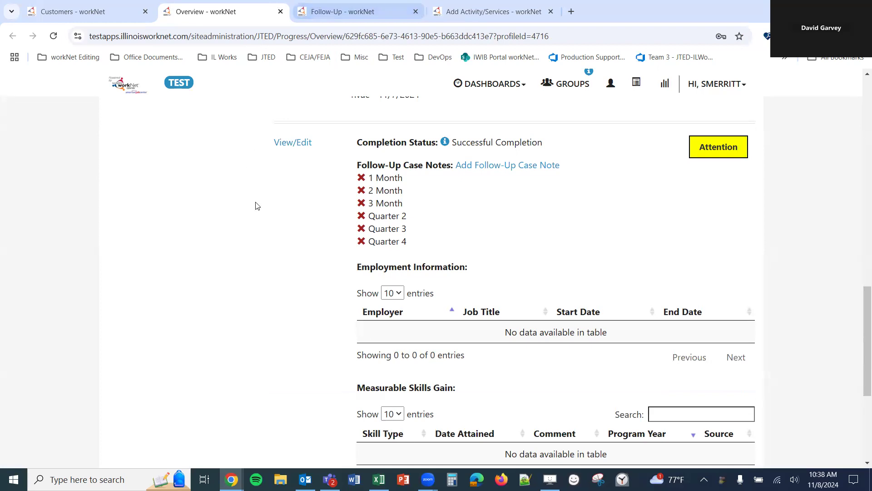
scroll(253, 203, "up", 15)
- Refresh the status and review the sections now rated Good
left_click(291, 212)
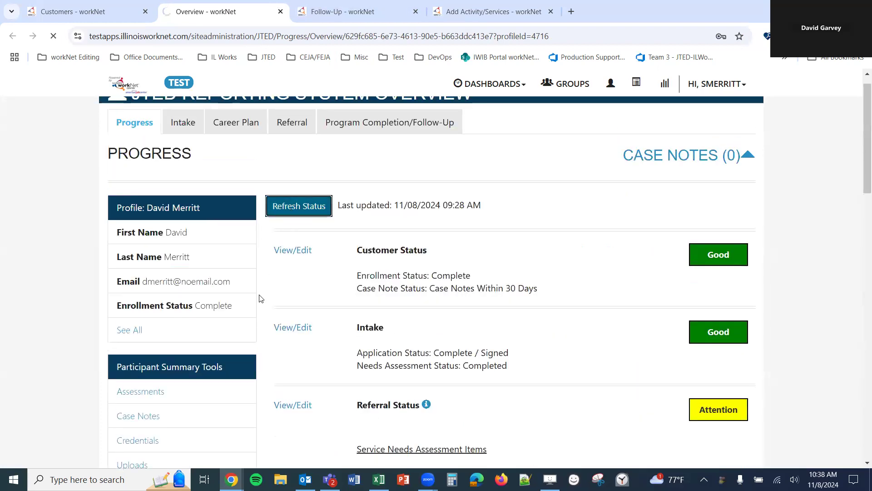
scroll(259, 297, "down", 8)
scroll(256, 296, "down", 7)
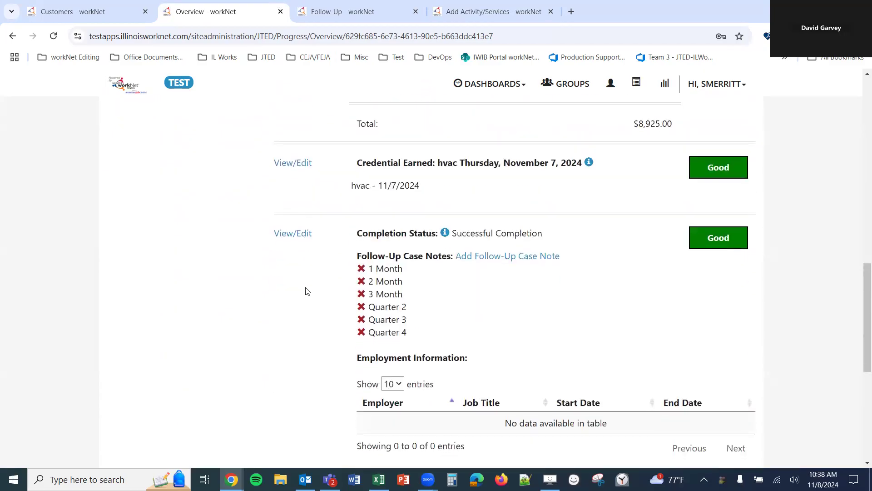
scroll(376, 176, "up", 3)
scroll(411, 247, "down", 3)
scroll(781, 262, "up", 20)
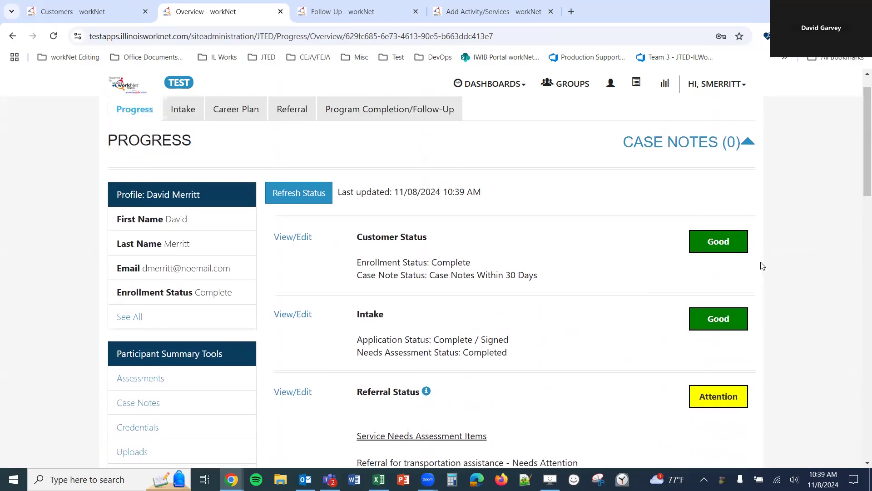
scroll(738, 268, "down", 3)
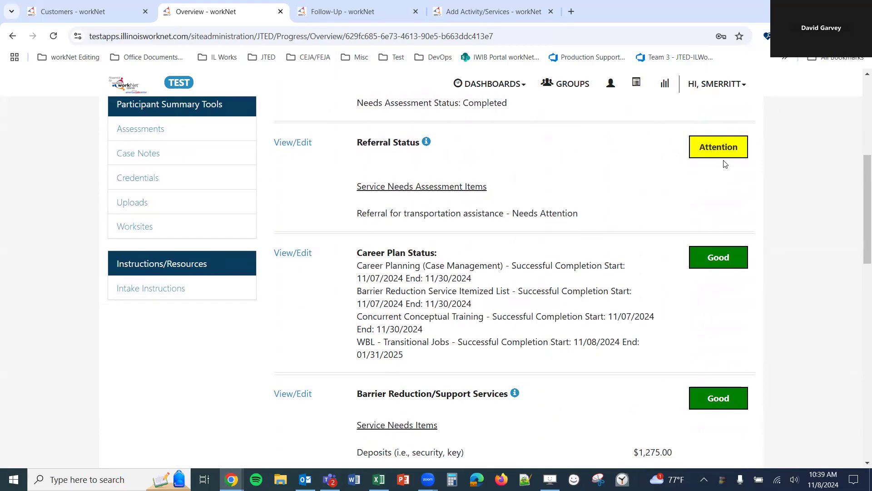
scroll(660, 201, "down", 1)
scroll(656, 205, "down", 15)
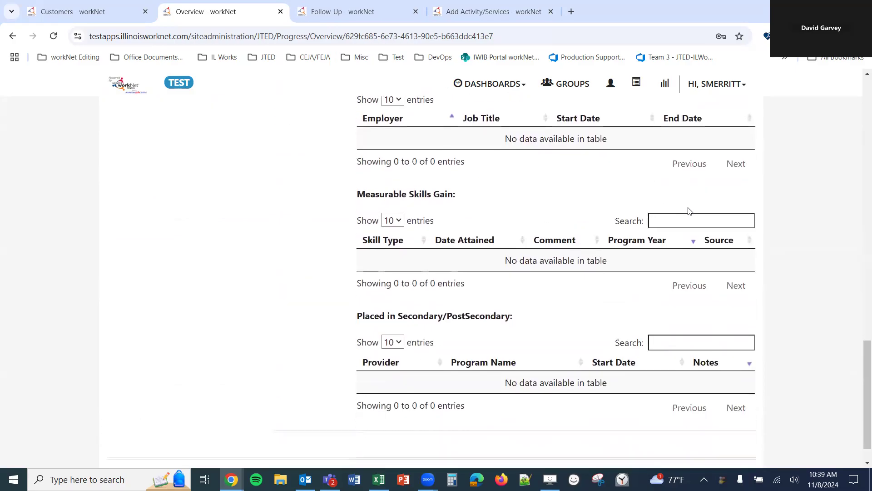
scroll(623, 274, "up", 10)
scroll(554, 304, "down", 5)
scroll(529, 289, "down", 4)
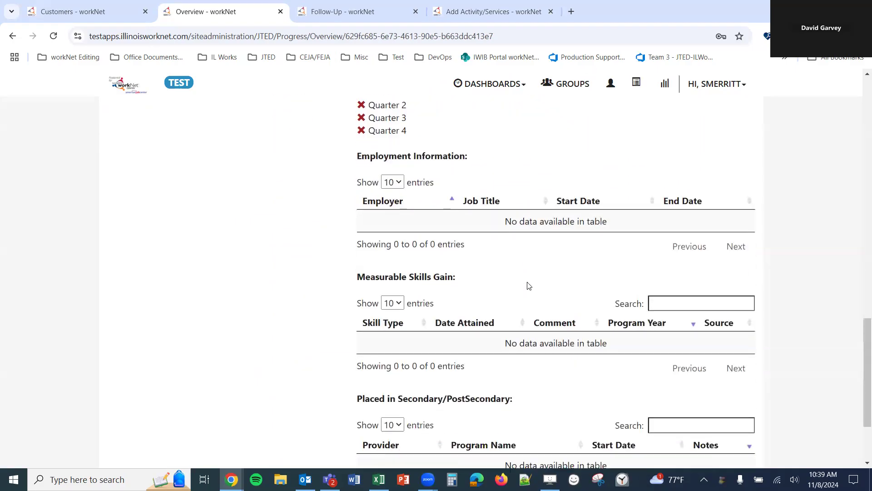
scroll(471, 288, "up", 1)
left_click(334, 14)
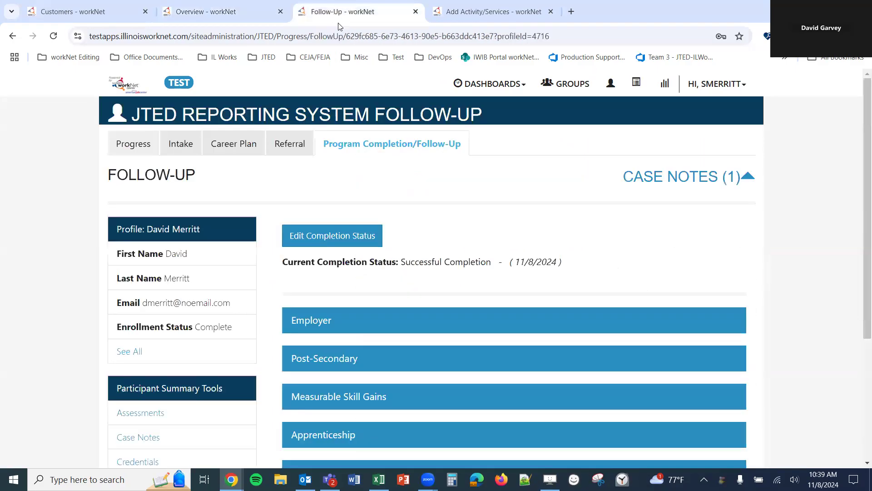
left_click(350, 237)
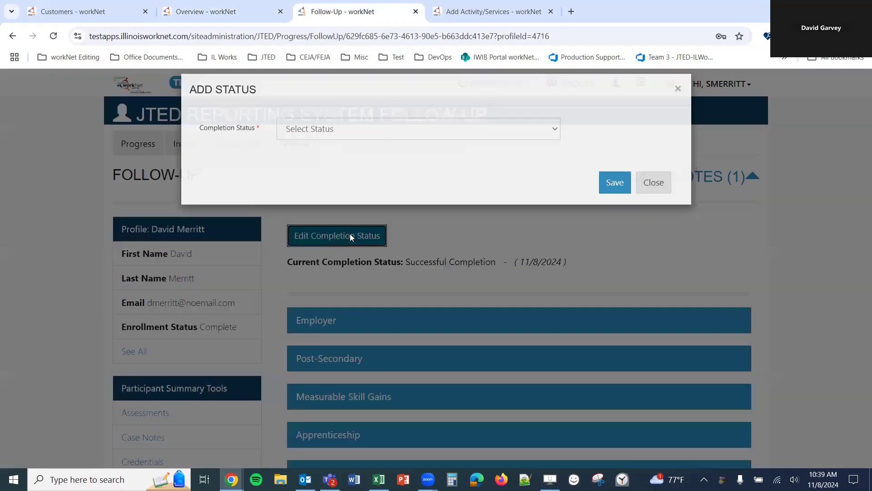
left_click(346, 141)
left_click(338, 195)
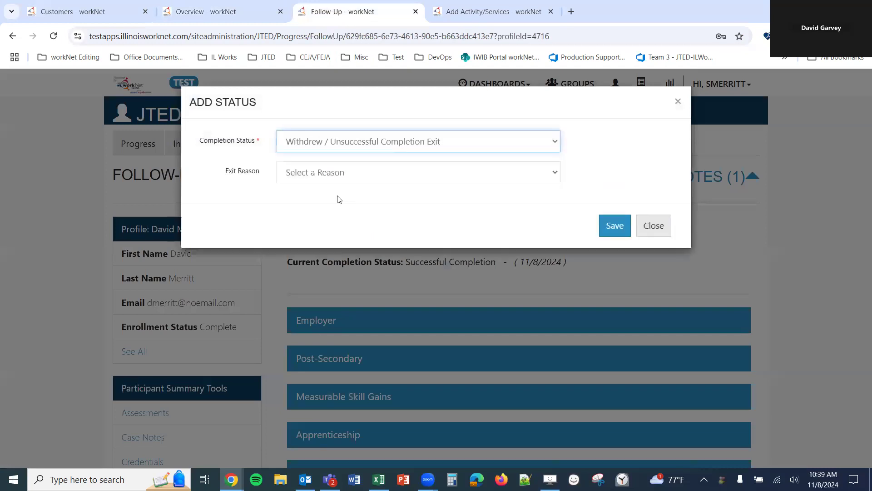
left_click(476, 172)
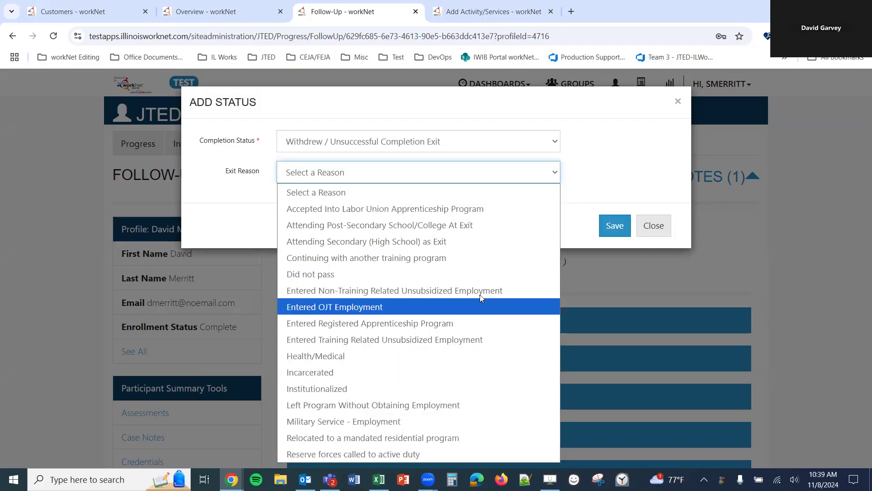
left_click(504, 176)
left_click(518, 146)
left_click(487, 232)
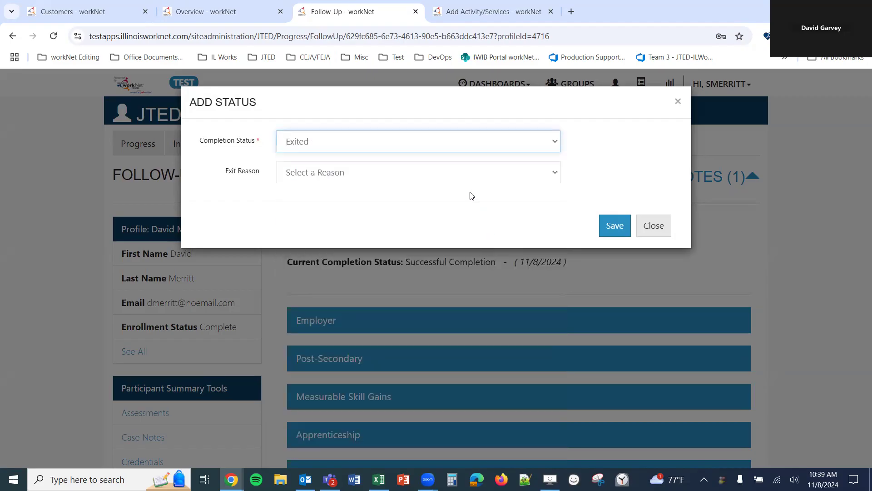
left_click(470, 181)
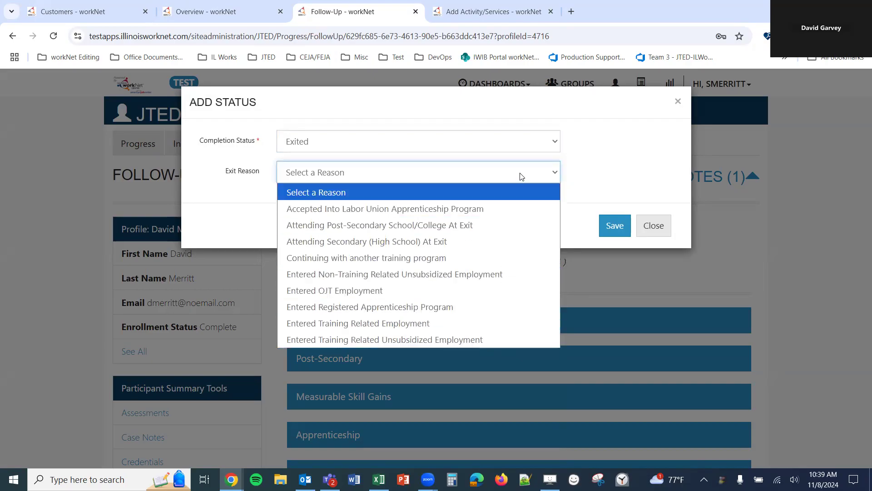
left_click(502, 145)
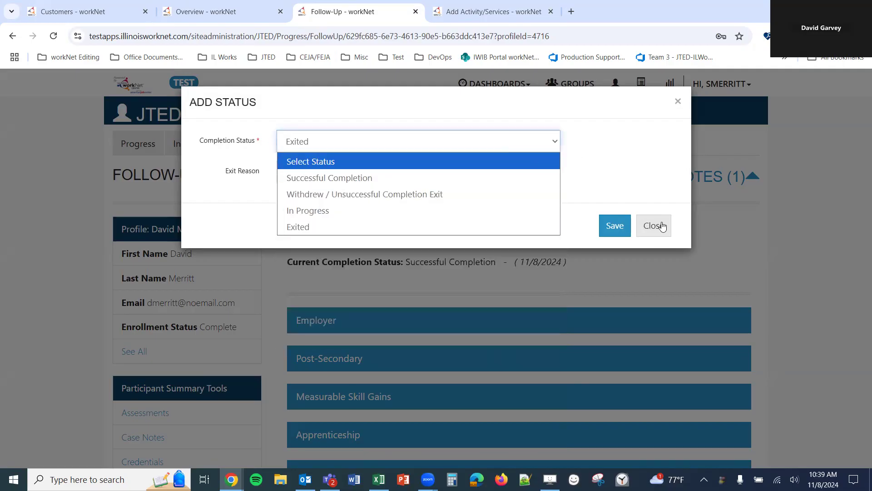
left_click(658, 222)
- Expand the Employer section and open a new Add Employer Follow-Up form
scroll(489, 278, "down", 3)
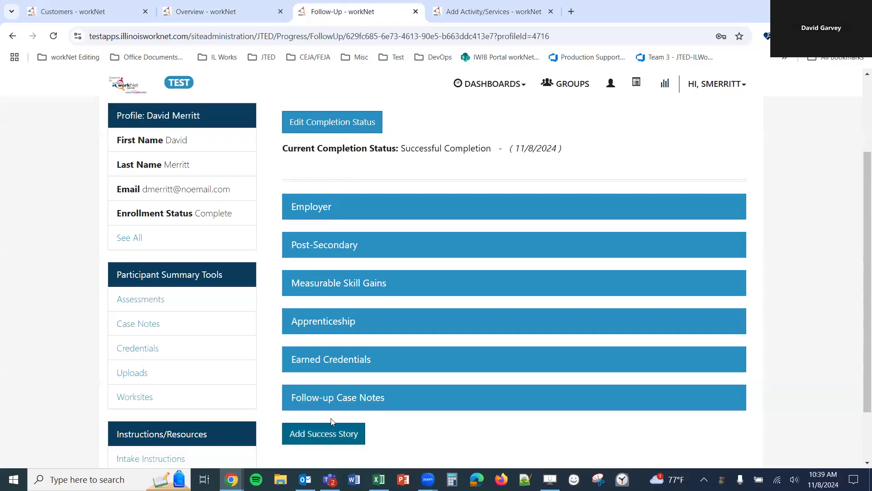
left_click(325, 208)
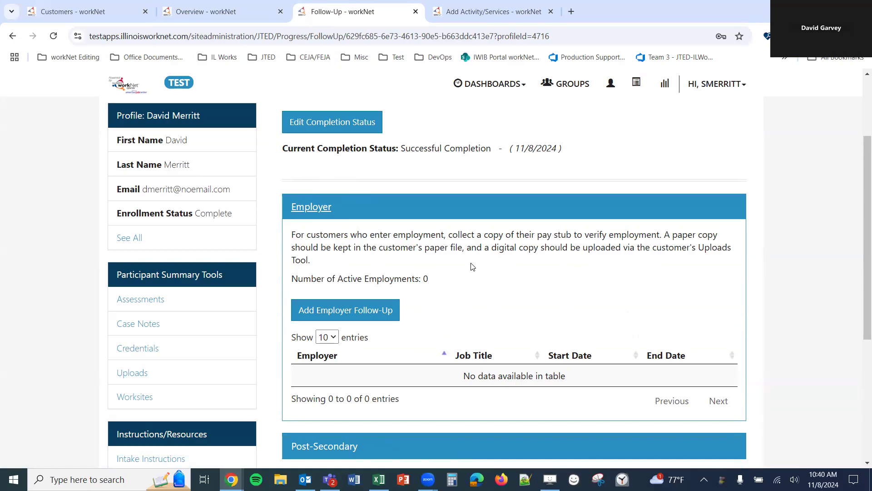
scroll(450, 271, "down", 1)
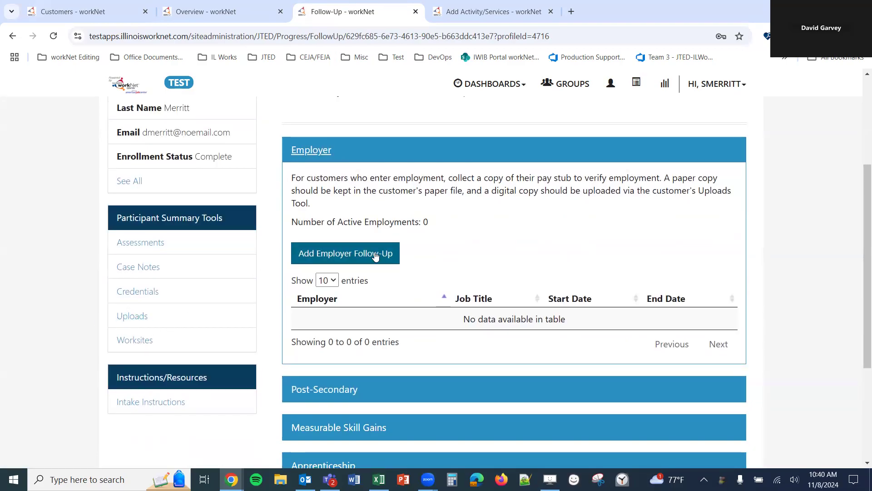
left_click(357, 259)
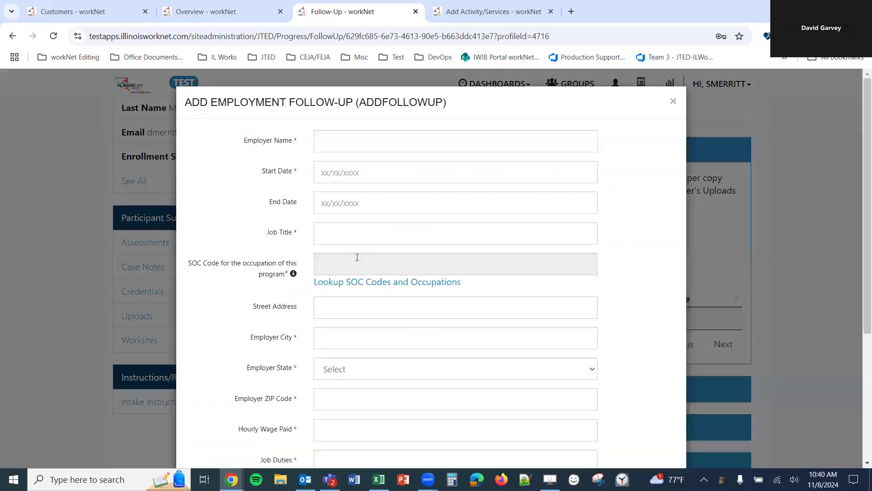
- Enter employer Record Company A, start date 11/08/2024, no end date, and job title Executive
left_click(405, 137)
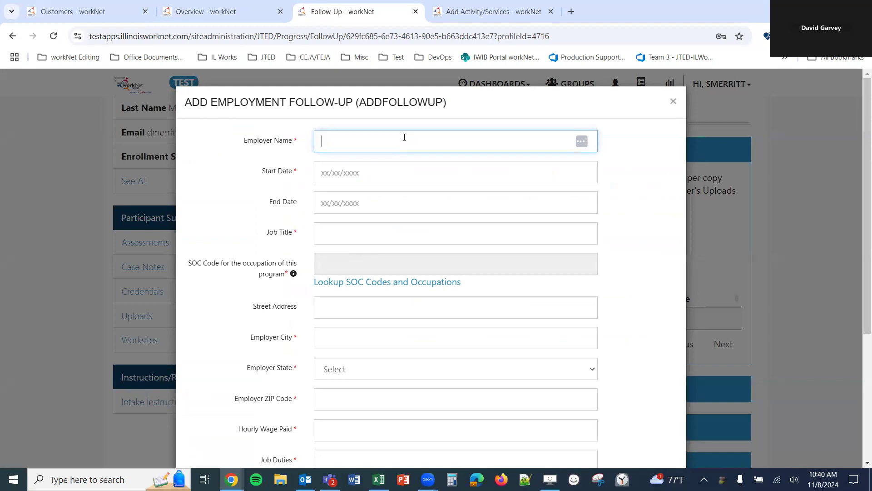
type("Record Comop")
key("BackSpace")
type("pany A")
left_click(394, 172)
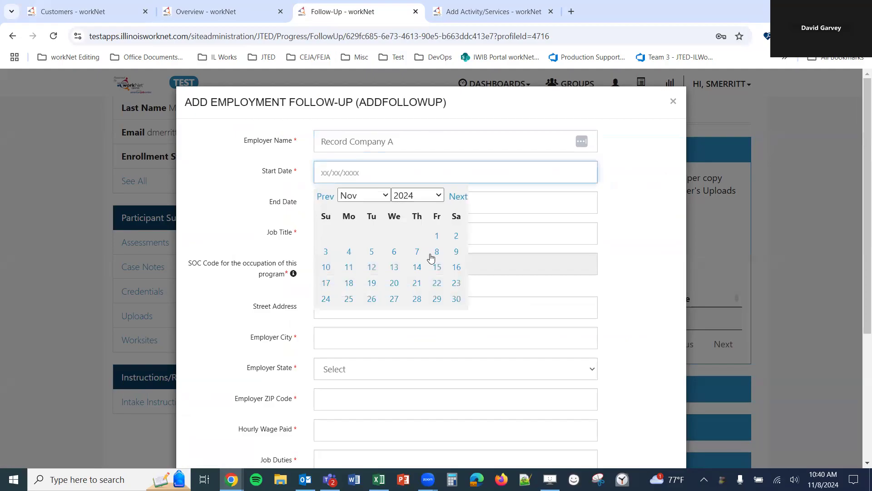
left_click(437, 252)
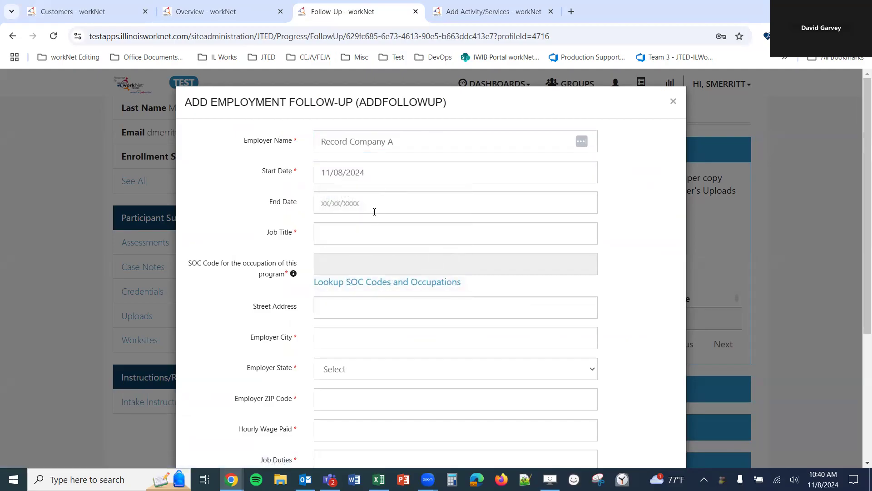
left_click(359, 201)
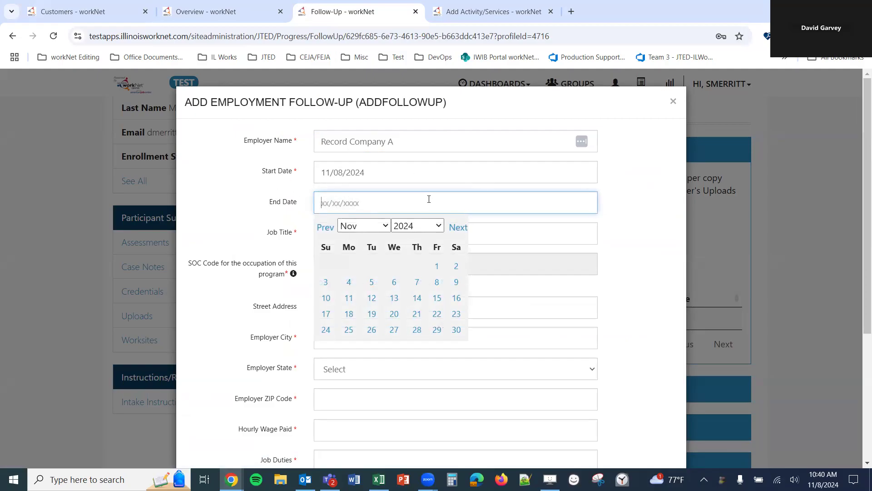
left_click(259, 217)
left_click(341, 227)
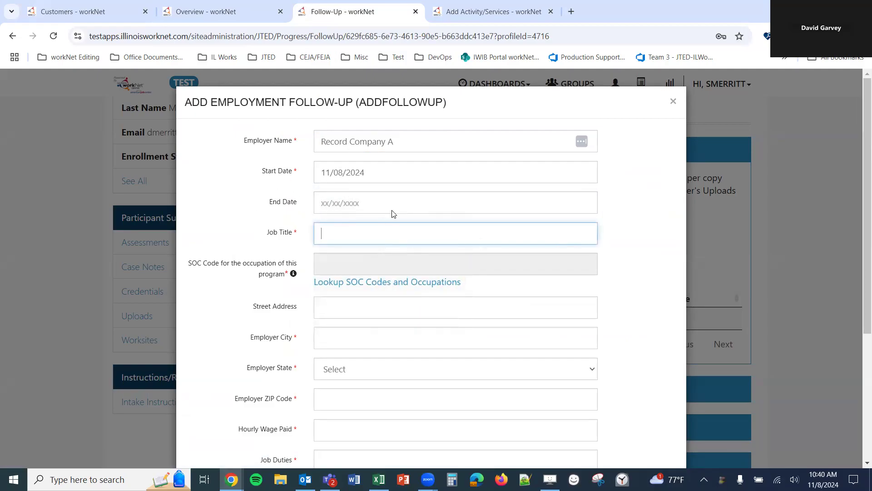
type("Executive")
- Look up SOC codes filtered by 'executi' and select Chief Executives (111011)
left_click(339, 284)
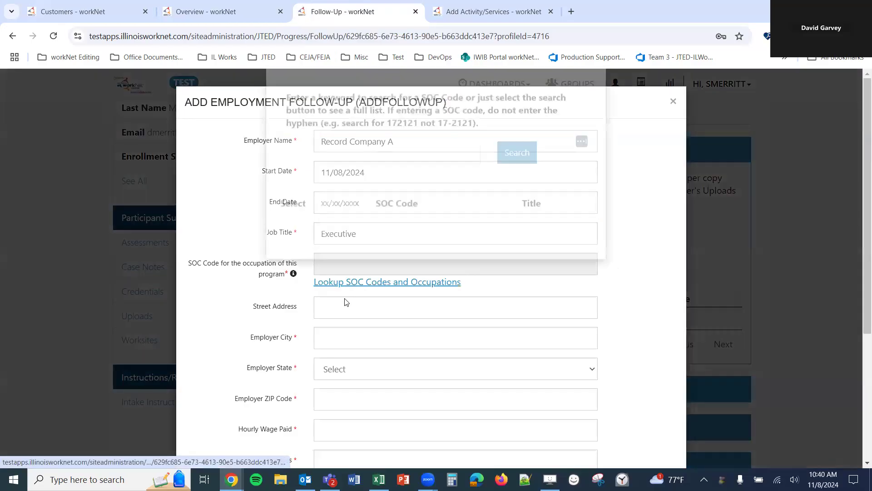
left_click(520, 191)
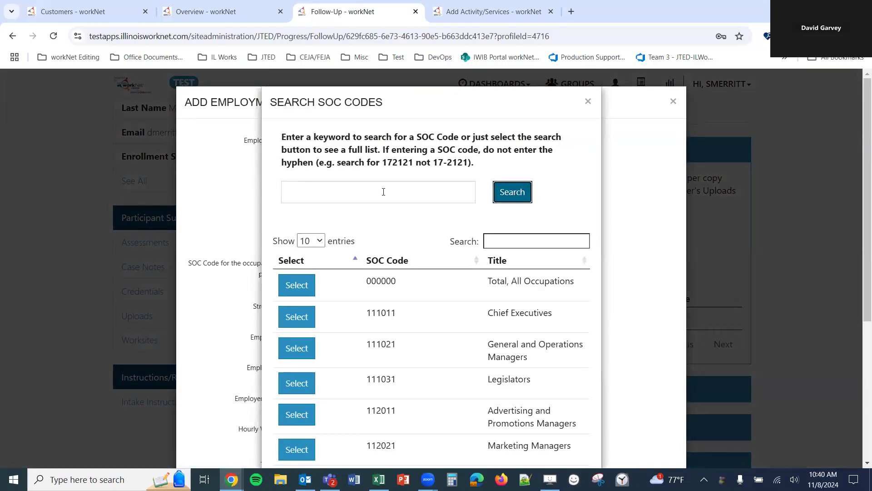
left_click(525, 240)
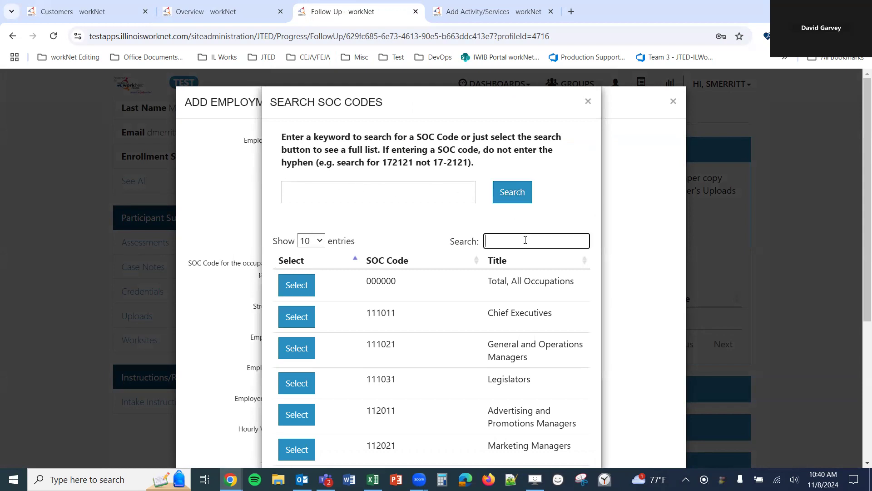
type("executi")
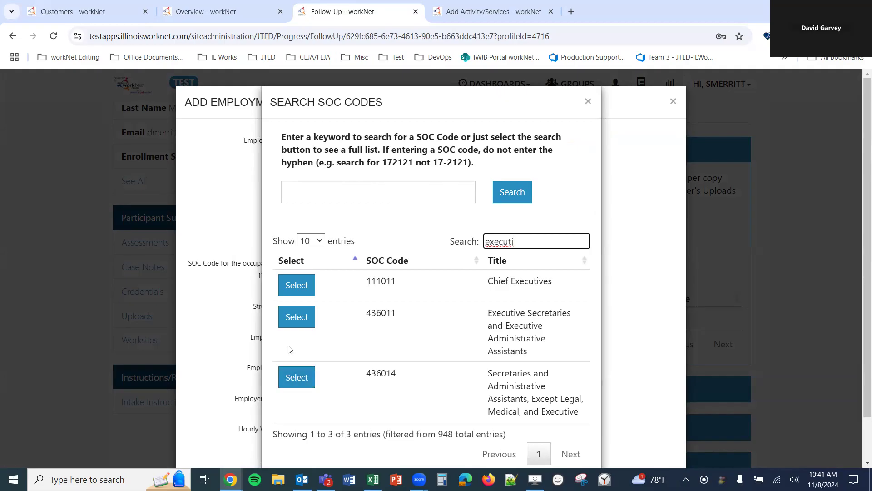
left_click(304, 290)
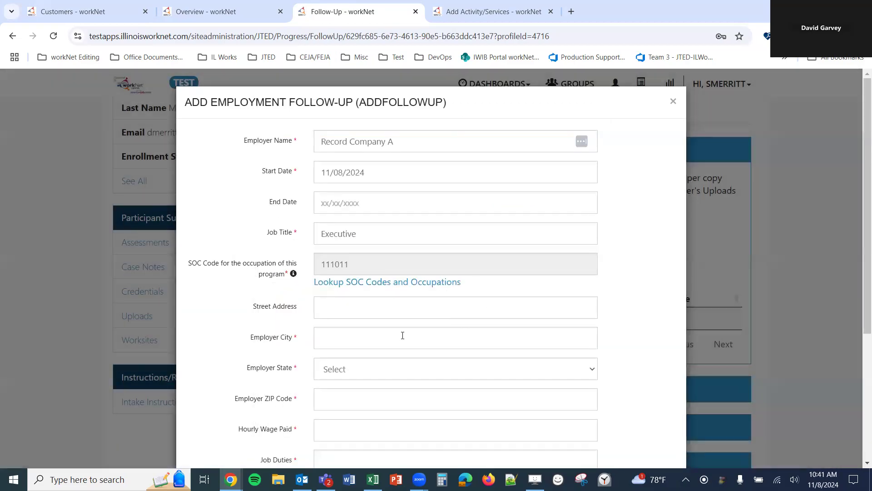
scroll(403, 335, "down", 3)
left_click(371, 144)
key("Tab")
key("Tab")
key("Tab")
key("Tab")
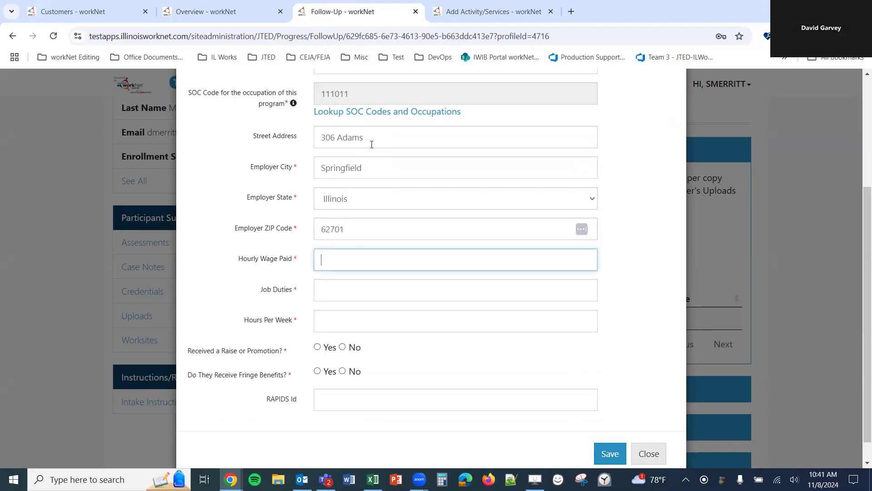
scroll(210, 240, "down", 1)
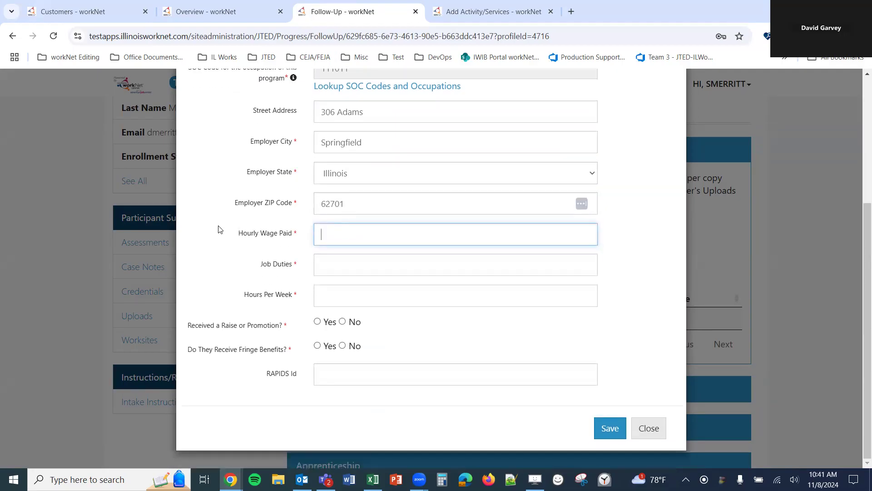
type("25")
- Add job duties, 40 hours per week, raise Yes, fringe benefits No, and save
left_click(392, 262)
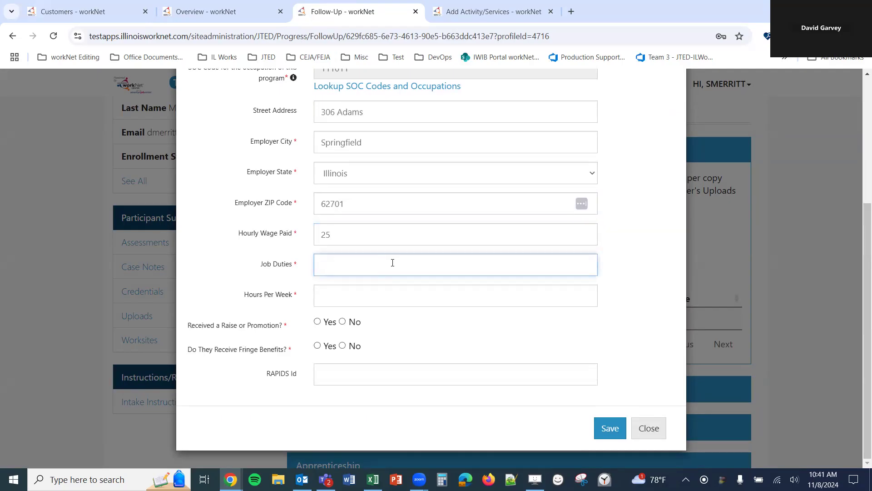
type("All job duties and others as assigned")
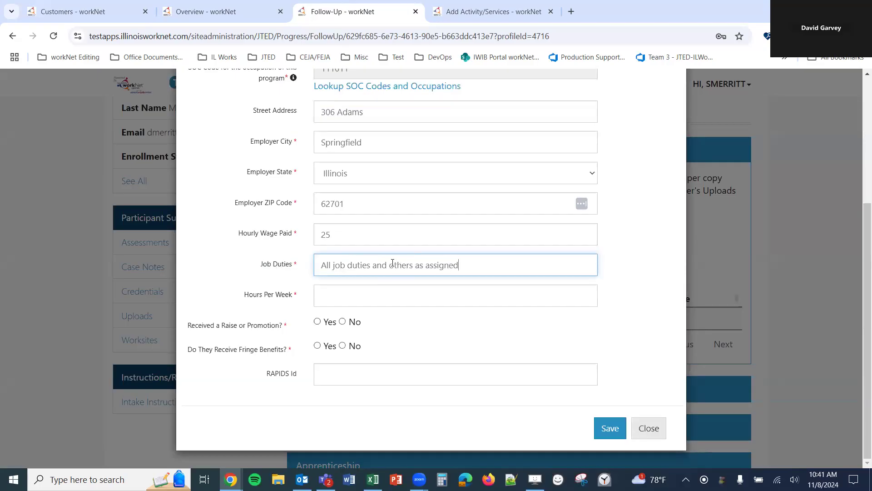
key("Tab")
type("40")
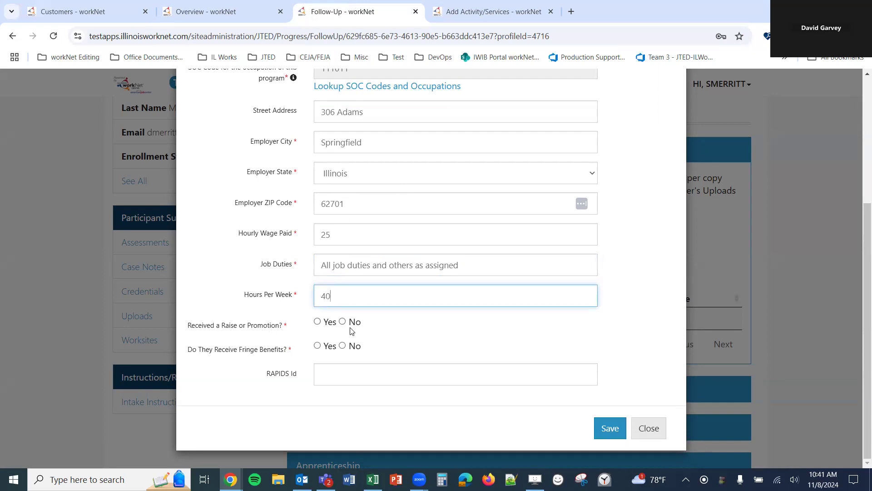
left_click(329, 323)
left_click(352, 346)
left_click(325, 372)
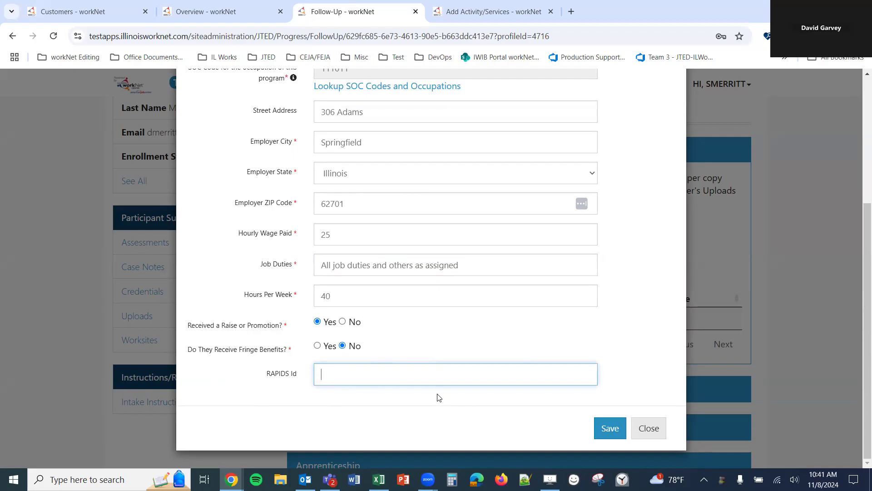
left_click(610, 426)
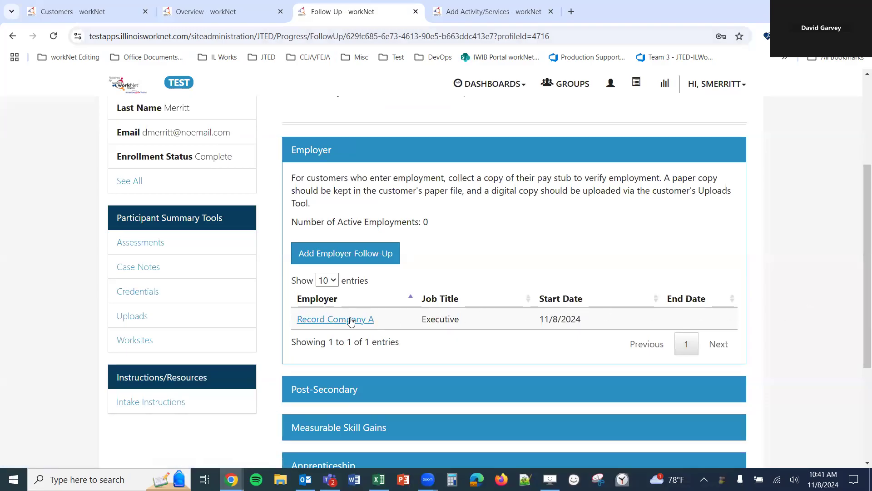
- View the saved Record Company A employment details, then close them
left_click(351, 320)
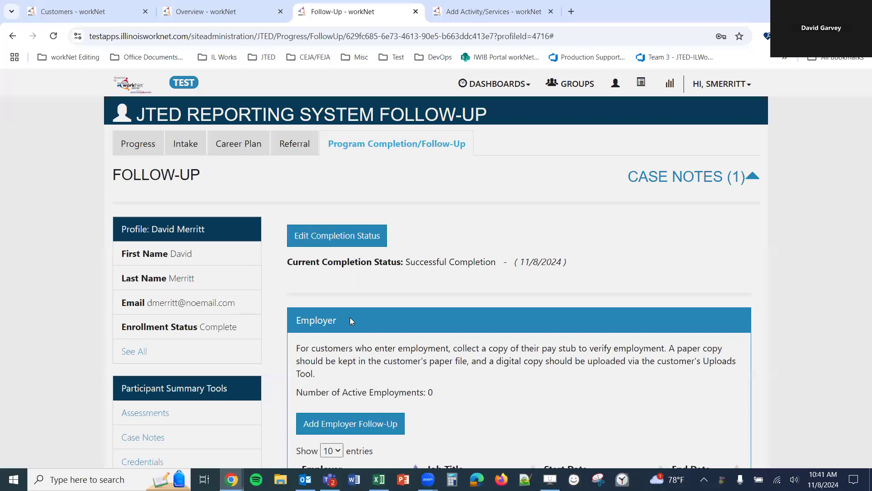
scroll(391, 382, "up", 4)
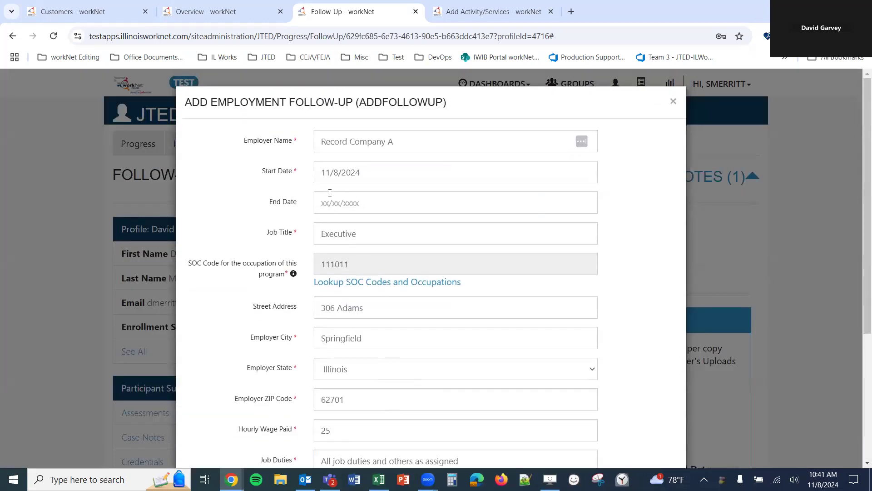
left_click(673, 101)
scroll(496, 320, "down", 2)
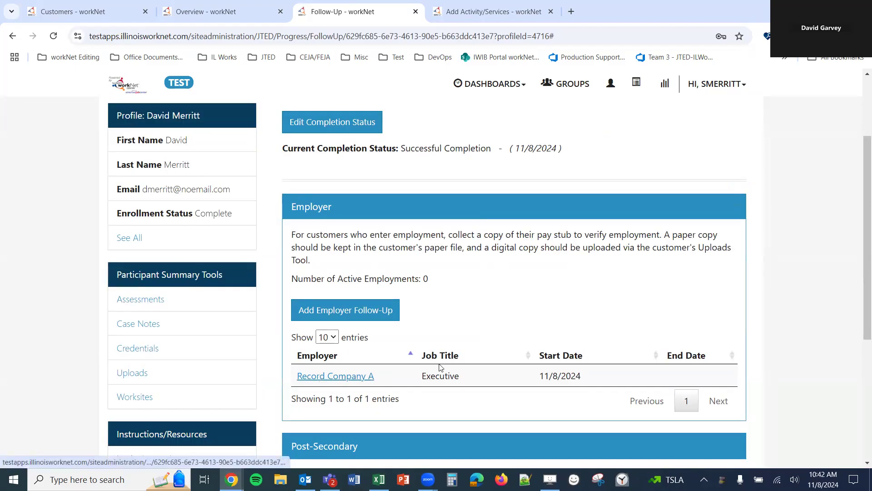
- Open and close a blank Add Employer Follow-Up form, then collapse the Employer section
left_click(338, 316)
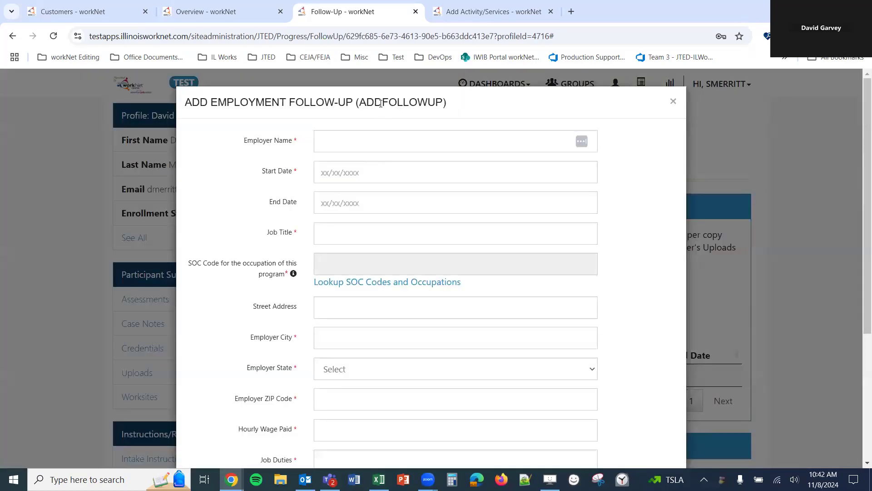
scroll(414, 329, "down", 4)
scroll(411, 331, "up", 5)
left_click(674, 98)
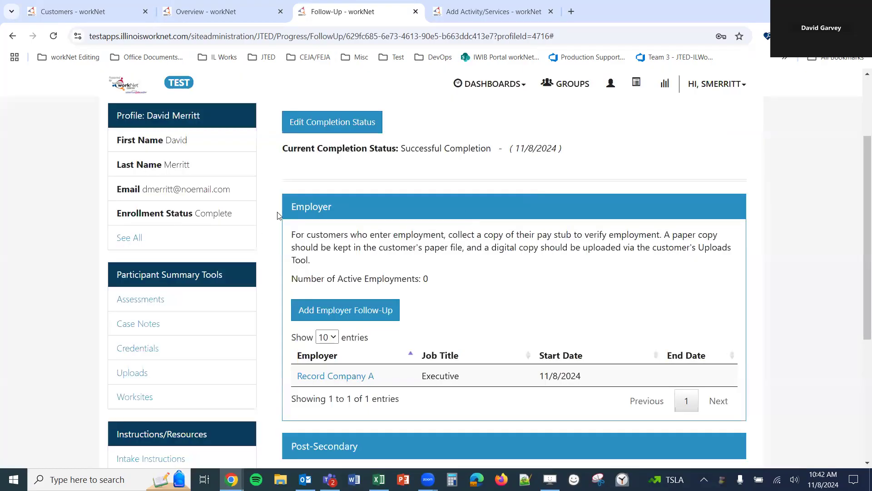
left_click(326, 211)
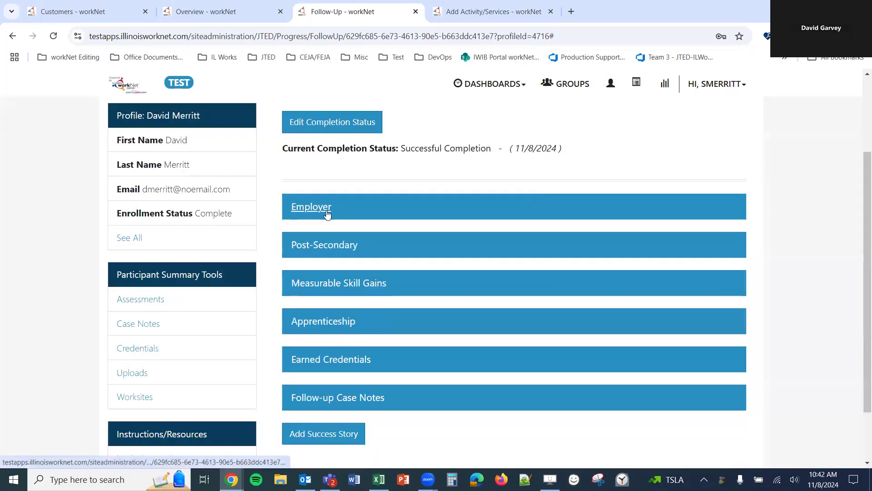
- Save a Lincoln Land Community College Psychology degree post-secondary record starting 11/08/2024 with 'Test notes'
left_click(338, 246)
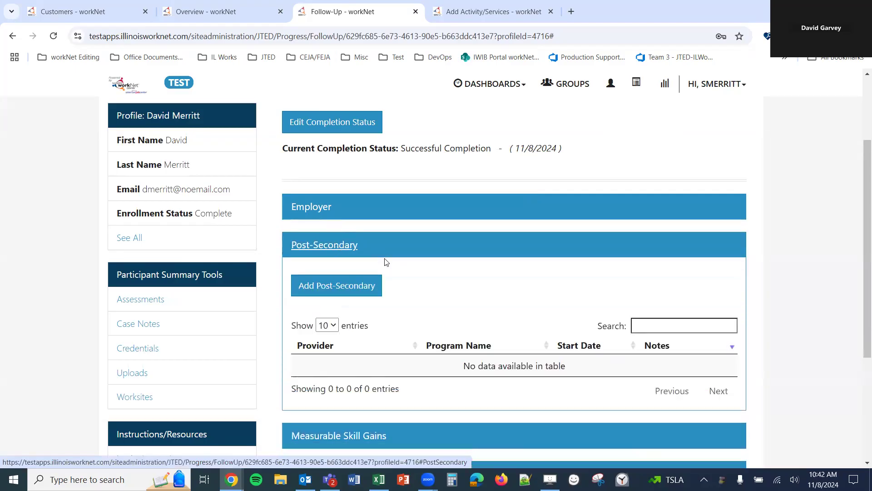
left_click(336, 286)
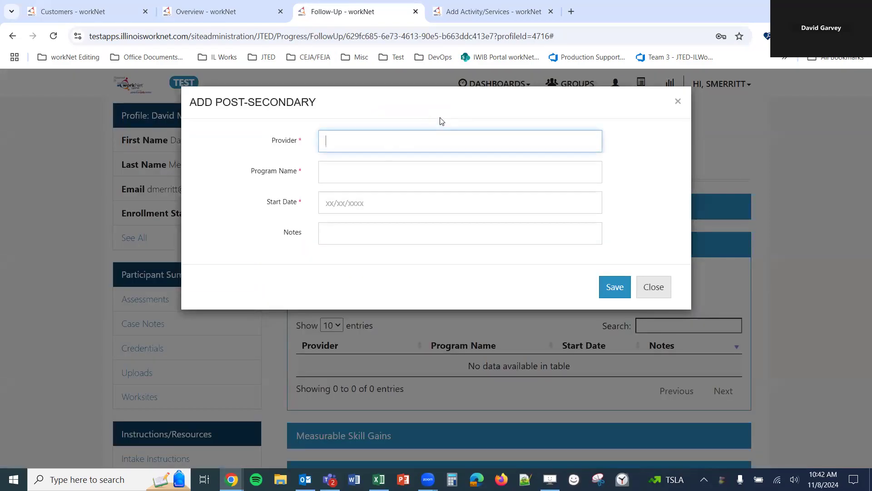
type("Lincoln Land Community College")
key("Tab")
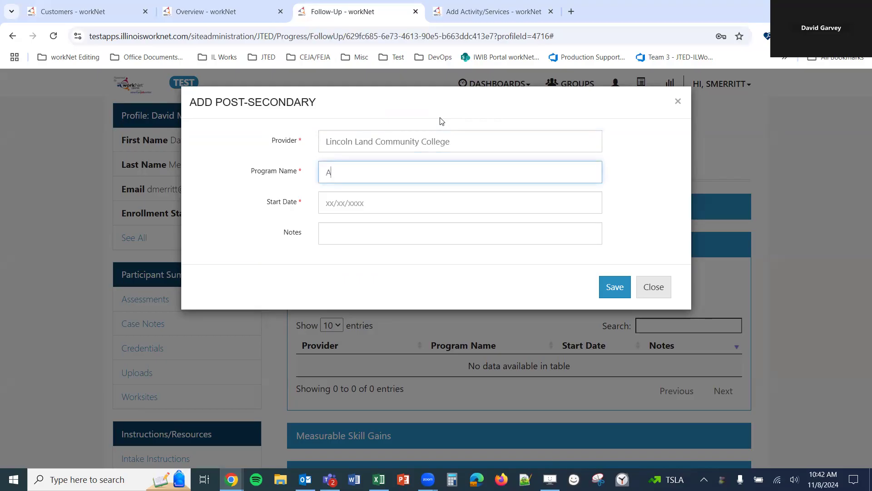
type("Degre")
type("chology")
left_click(404, 204)
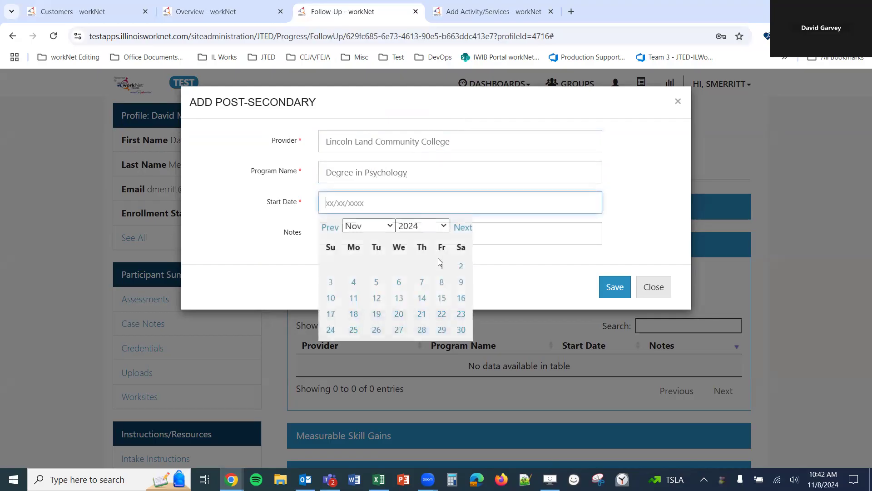
left_click(444, 286)
left_click(407, 233)
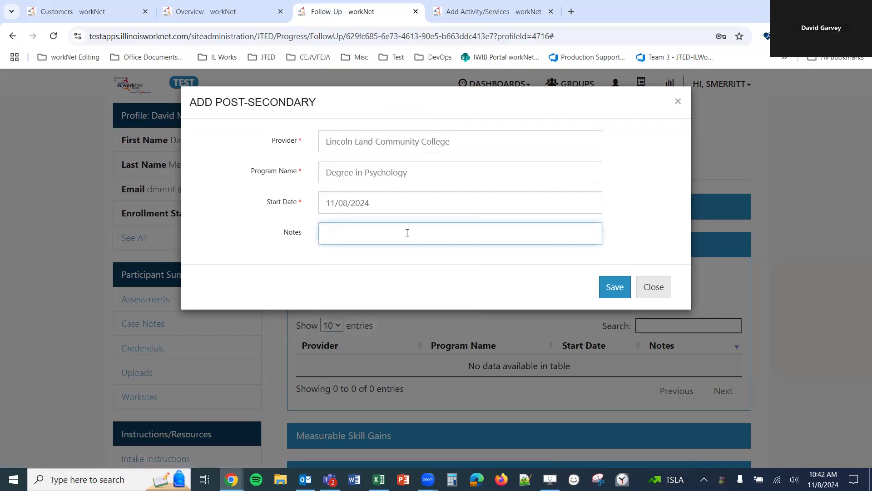
type("Test notes")
left_click(617, 290)
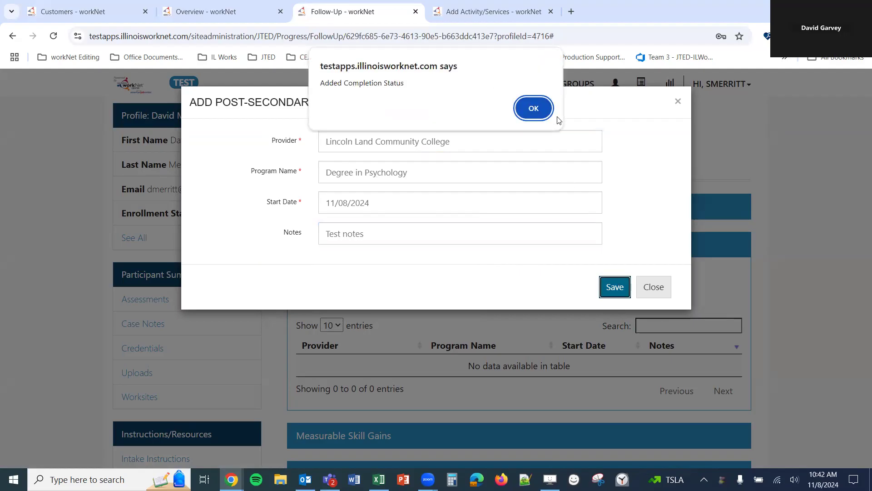
left_click(528, 116)
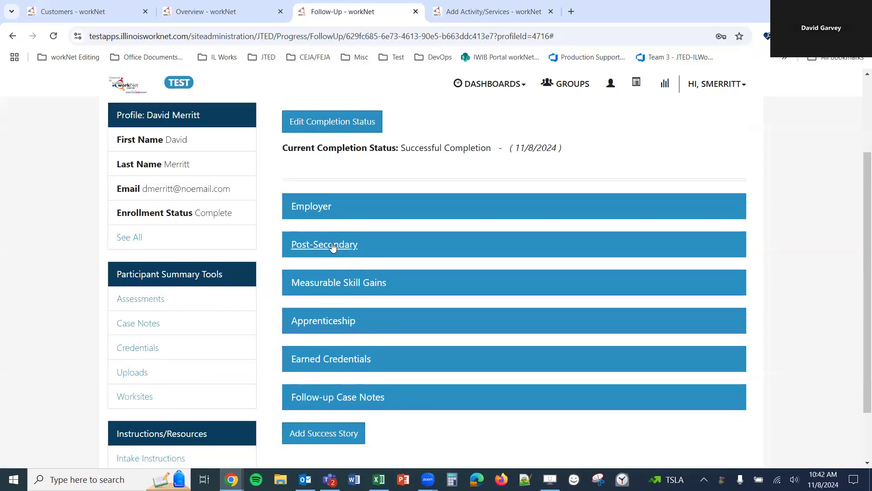
- Check the Lincoln Land entry in the Post-Secondary list, then expand the empty Apprenticeship section
left_click(333, 246)
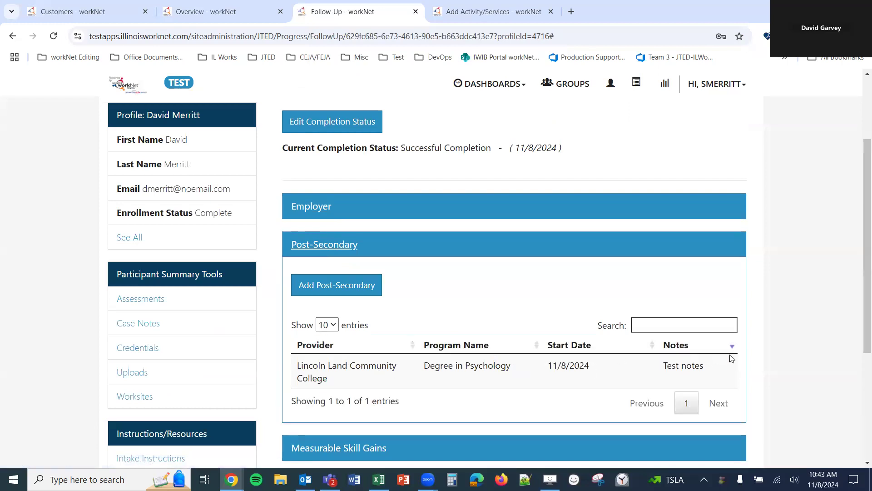
left_click(313, 247)
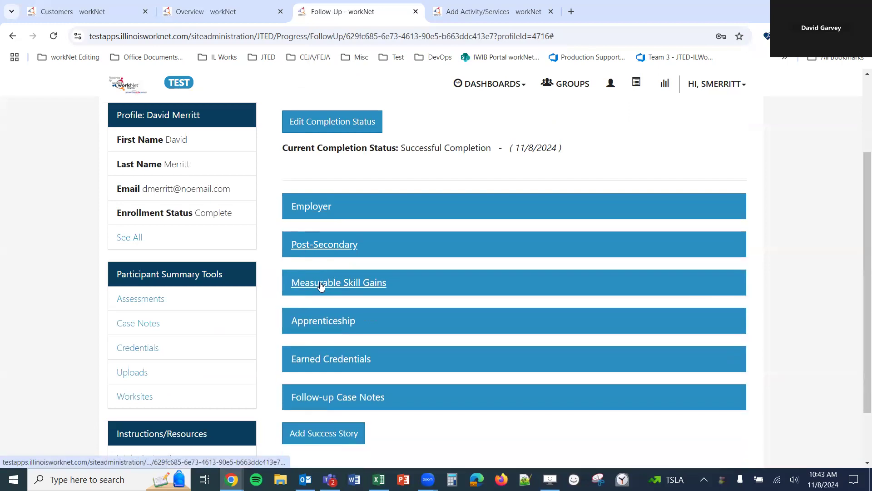
left_click(330, 323)
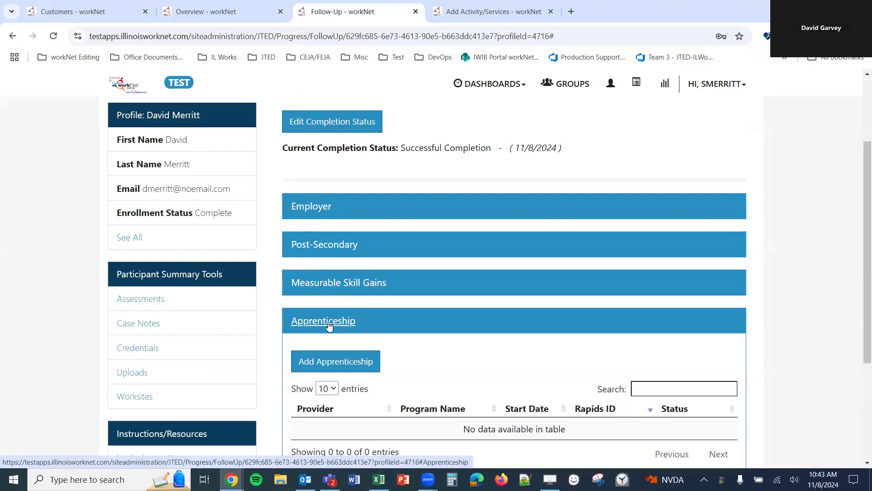
scroll(330, 326, "down", 4)
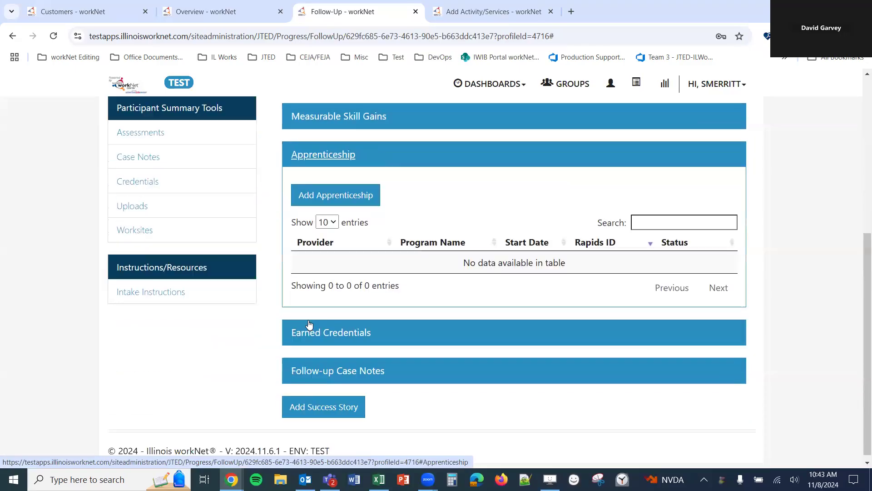
- Start a new apprenticeship record with type Enrolled in DOL Apprenticeship
left_click(332, 193)
left_click(376, 140)
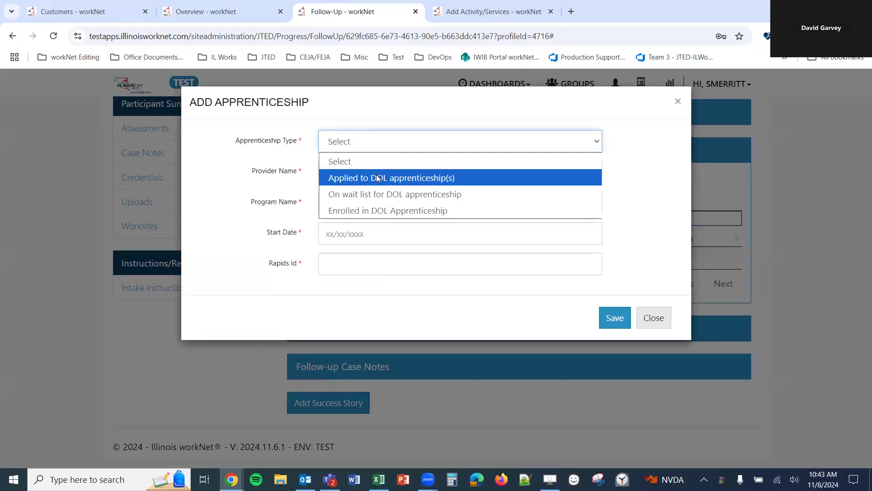
left_click(536, 178)
left_click(510, 148)
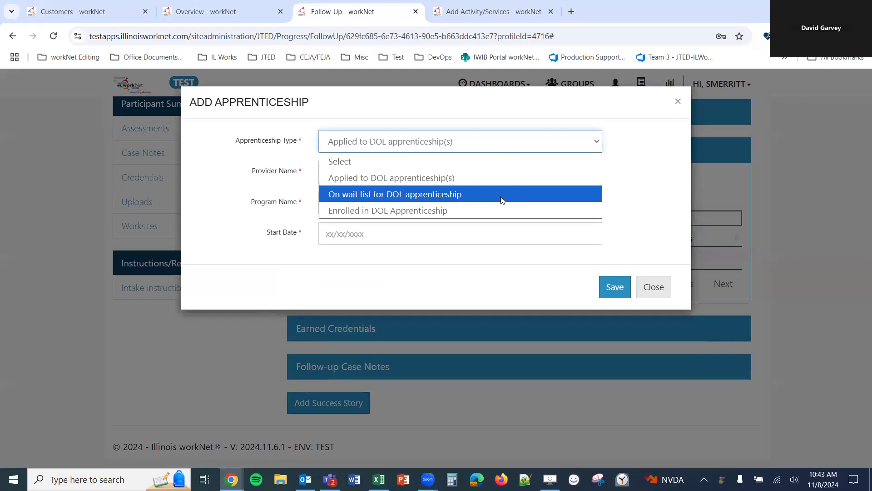
left_click(502, 199)
left_click(500, 144)
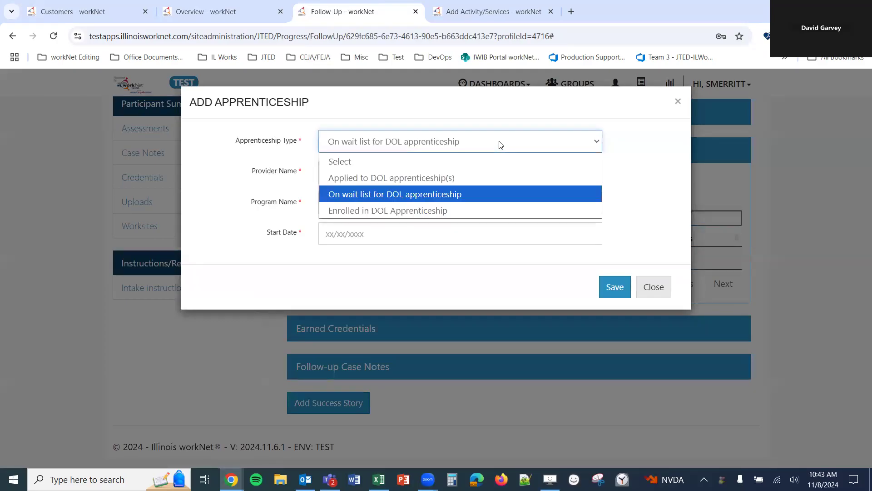
left_click(465, 211)
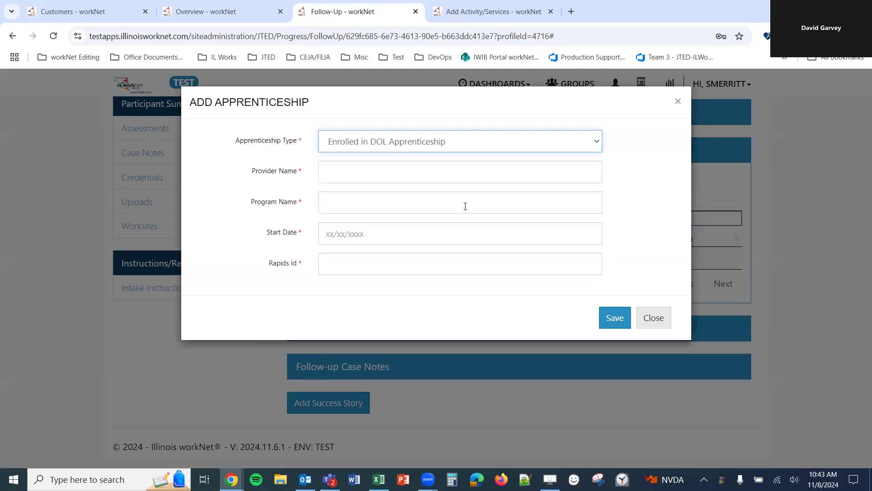
- Enter provider 'Apprenticeship', program Apprenticeship A Program, start 11/08/2024 and a Rapids Id, then save
left_click(395, 173)
type("Apprenticeship A")
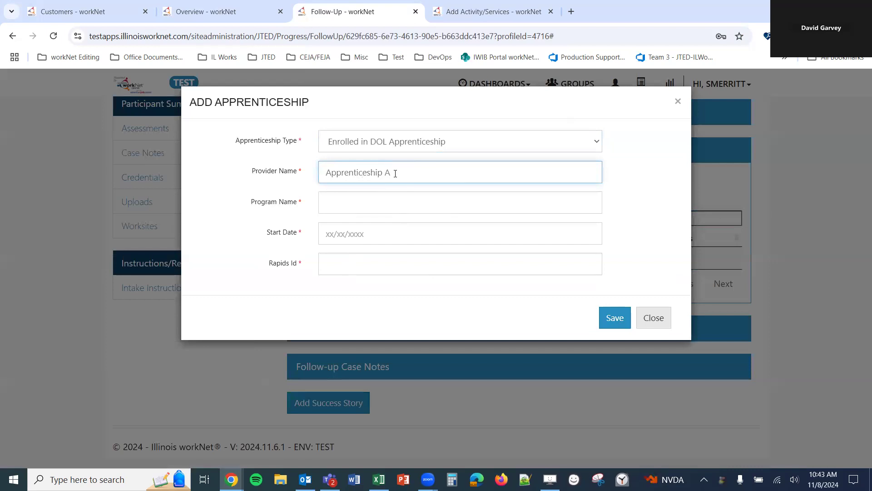
key("Tab")
type("Apparenticeship A Prog")
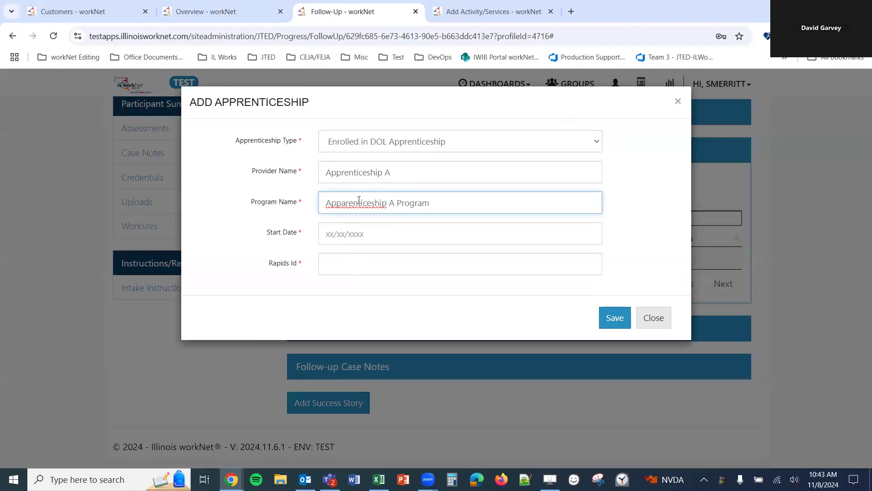
key("BackSpace")
left_click(382, 231)
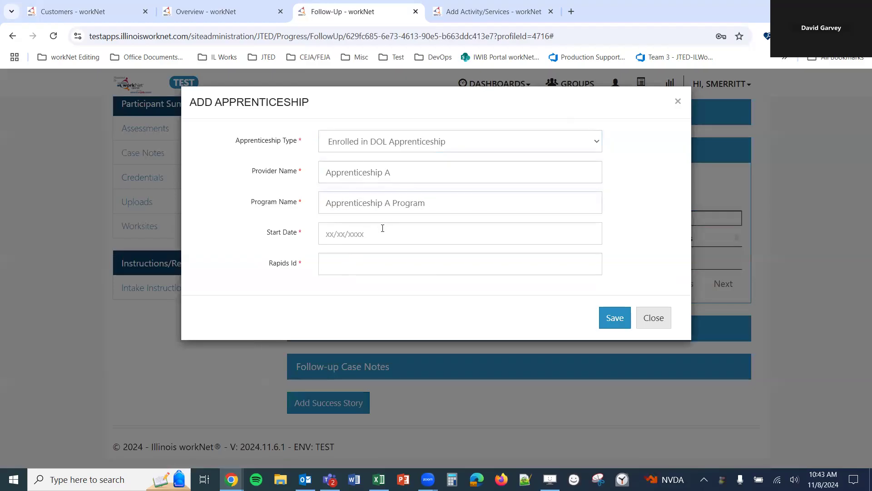
left_click(438, 316)
left_click(455, 268)
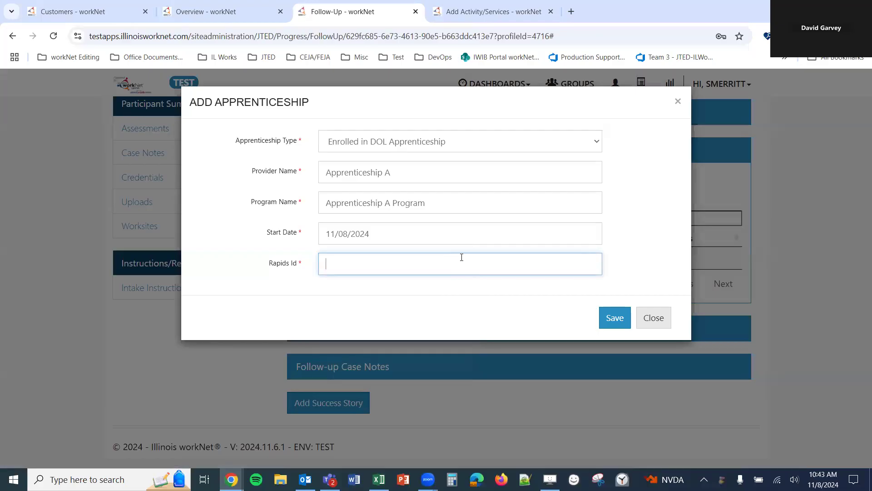
type("54252")
left_click(620, 320)
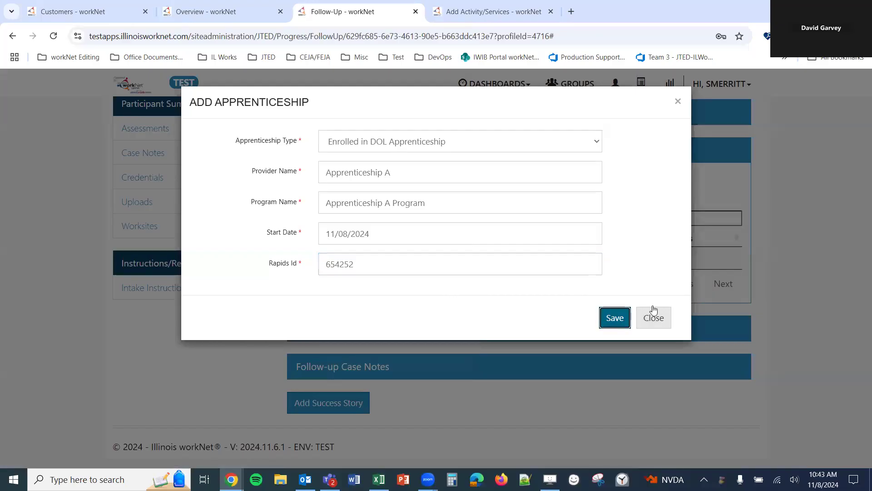
left_click(533, 109)
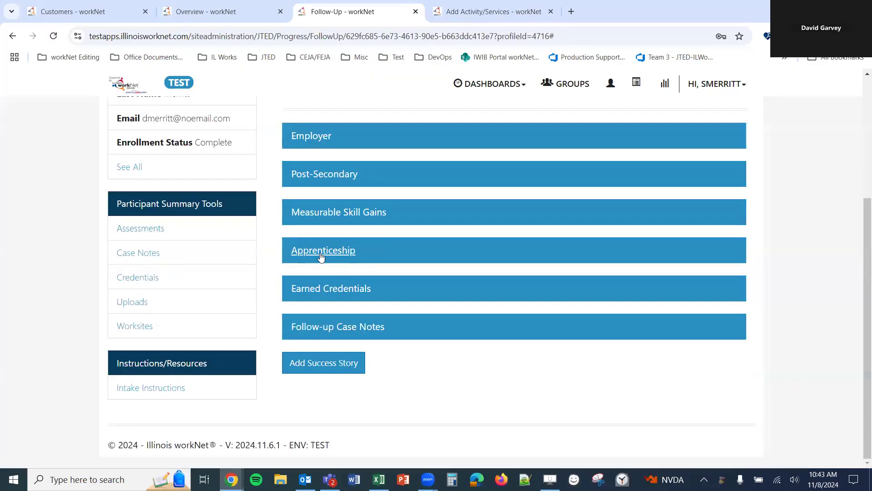
left_click(321, 252)
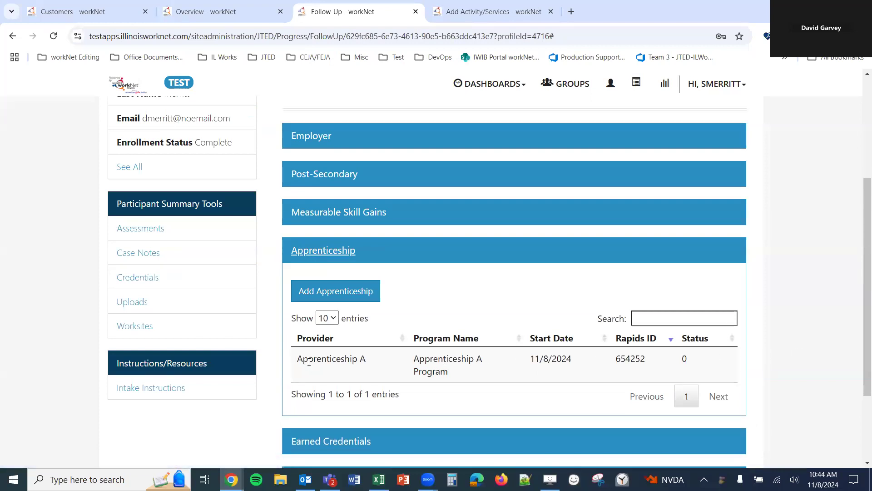
left_click(308, 255)
left_click(346, 294)
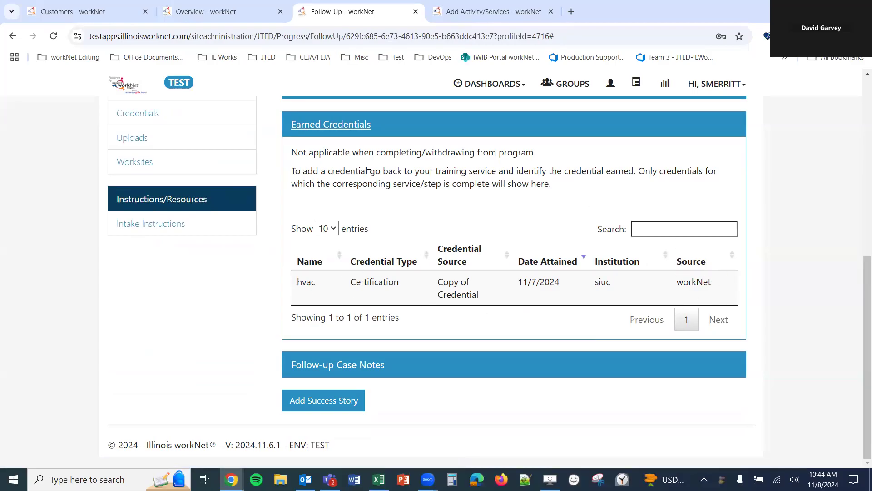
double_click(478, 187)
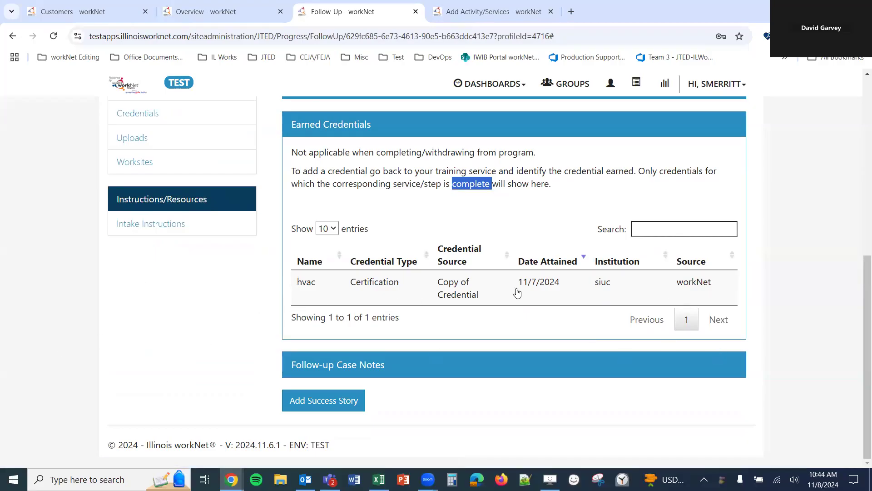
left_click(334, 131)
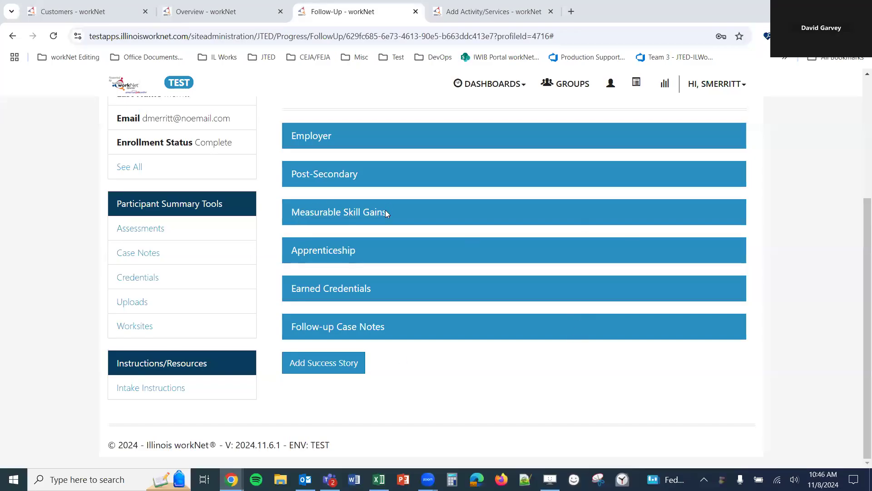
- Expand Measurable Skill Gains and review the Skill Type and Program Year filters without changing them
left_click(382, 212)
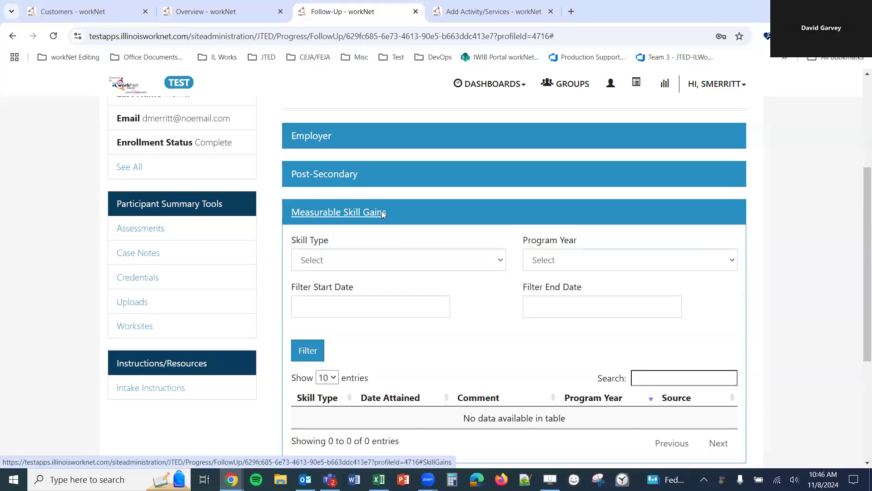
scroll(484, 211, "down", 1)
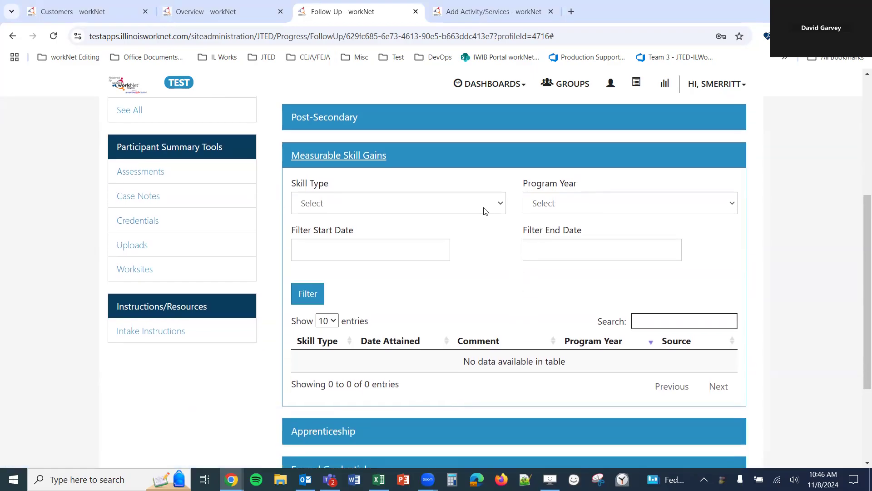
left_click(480, 208)
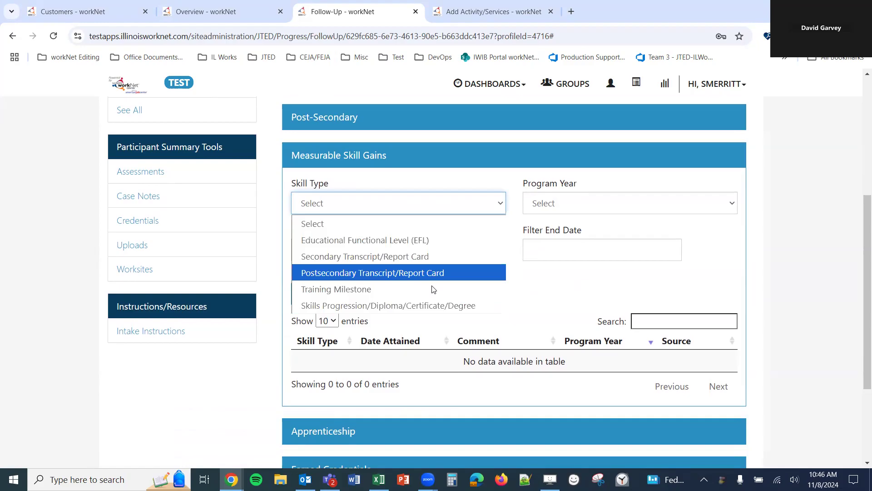
left_click(555, 193)
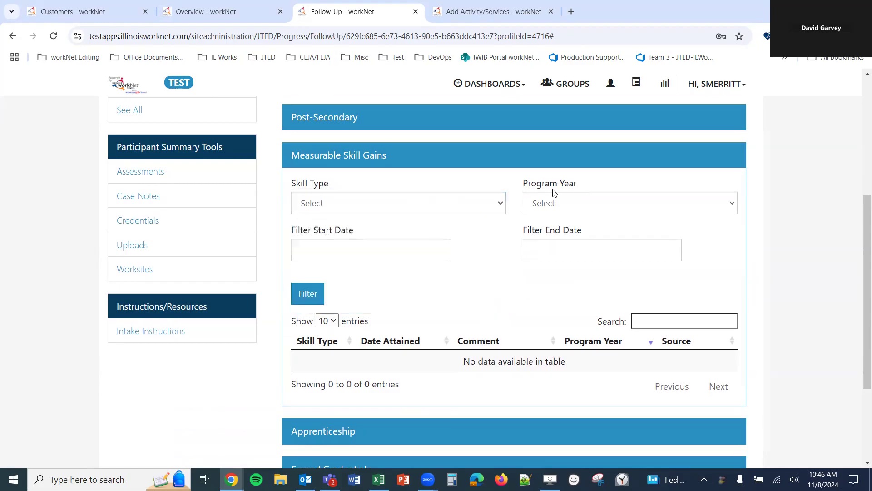
left_click(557, 205)
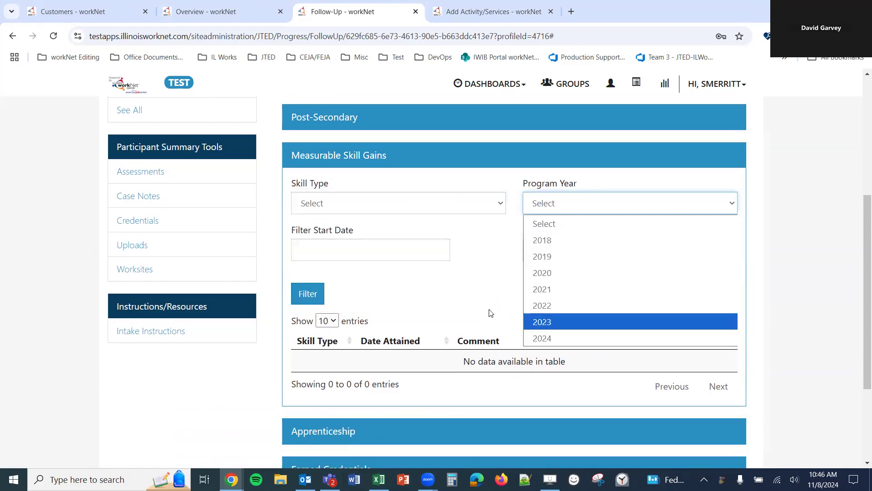
left_click(374, 245)
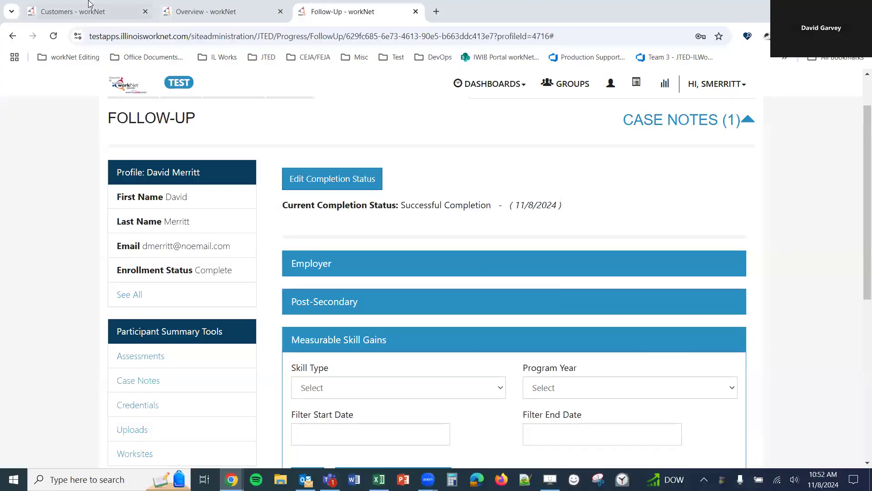
scroll(561, 198, "down", 2)
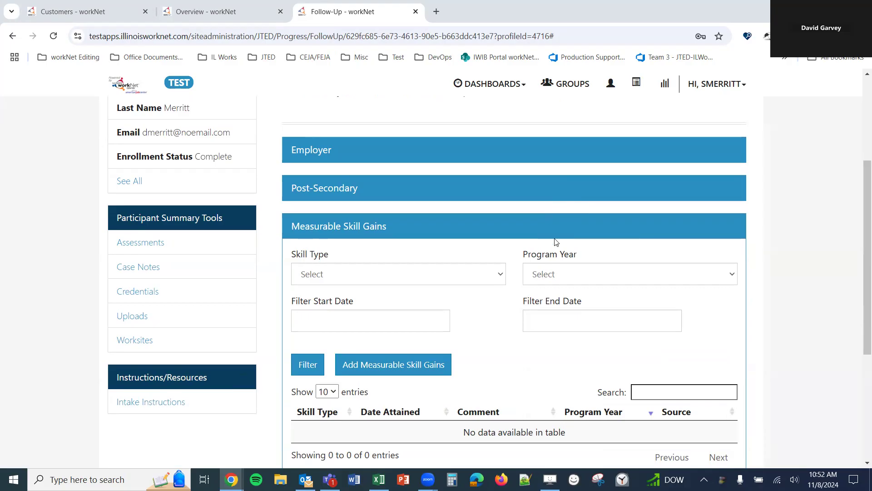
- Start a new skill gain, preview each skill type, keep EFL, and open Basic Skills Assessment Results
left_click(414, 371)
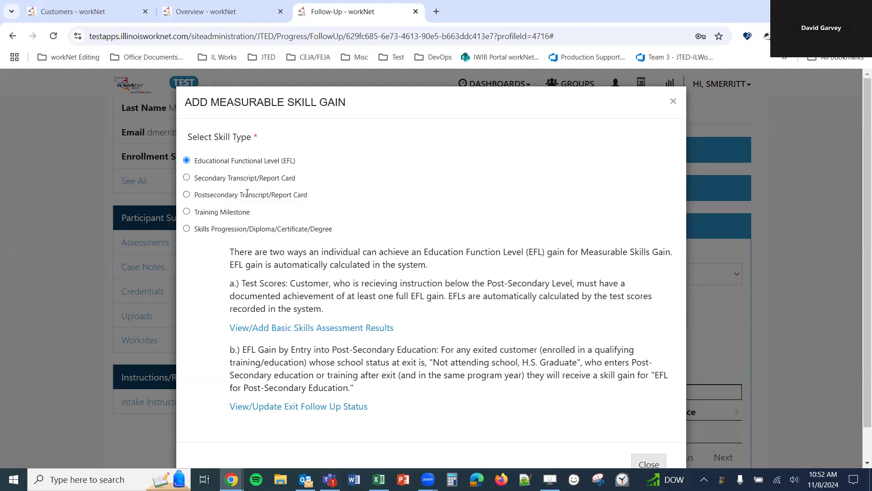
scroll(229, 208, "down", 1)
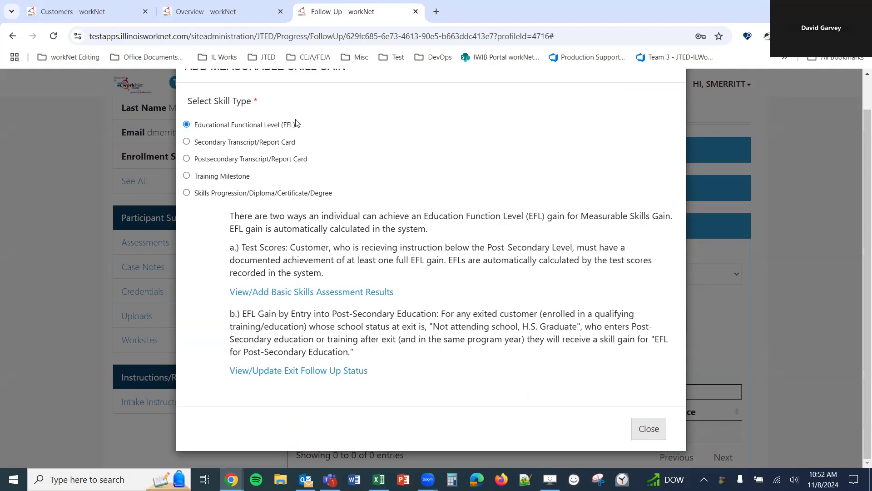
left_click(186, 142)
left_click(187, 159)
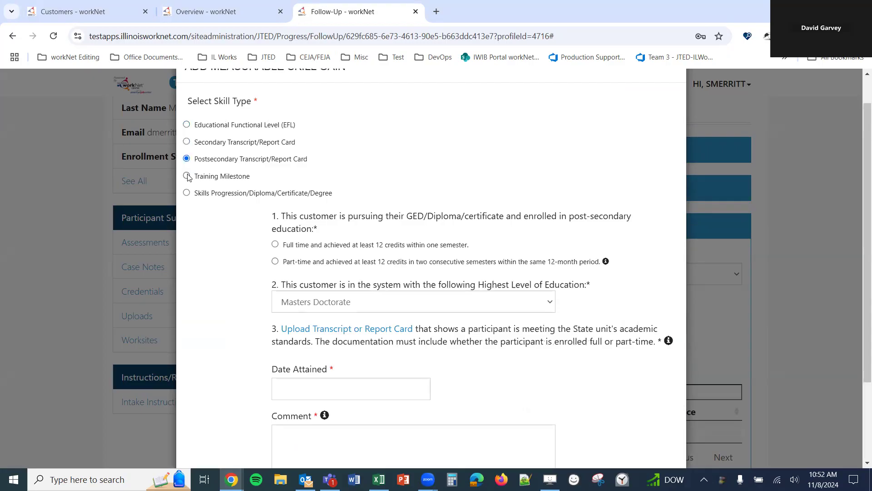
left_click(187, 176)
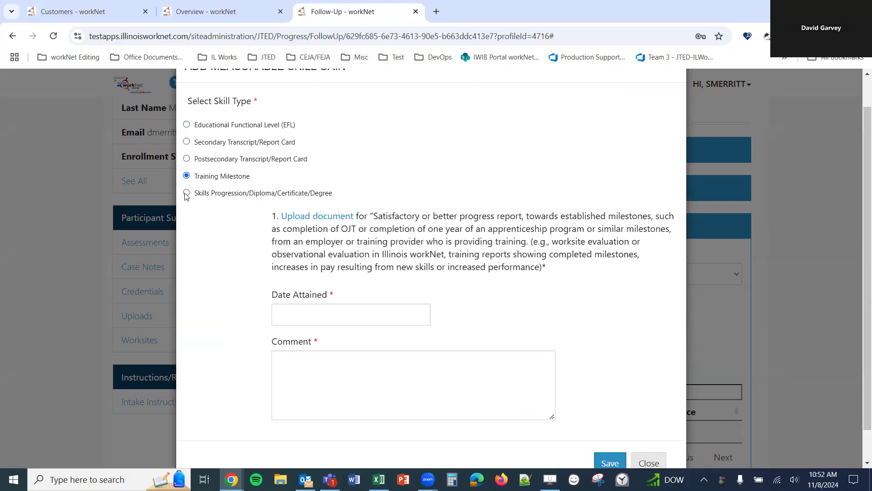
left_click(187, 194)
left_click(212, 128)
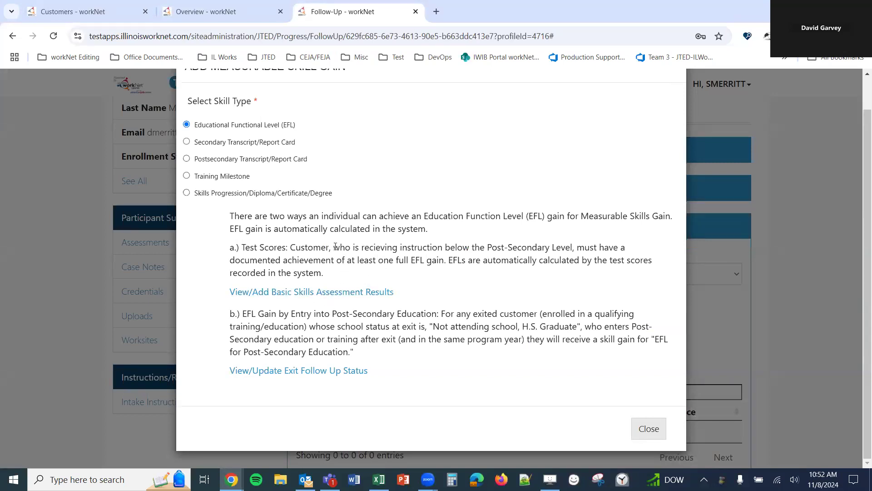
left_click(371, 295, "ctrl")
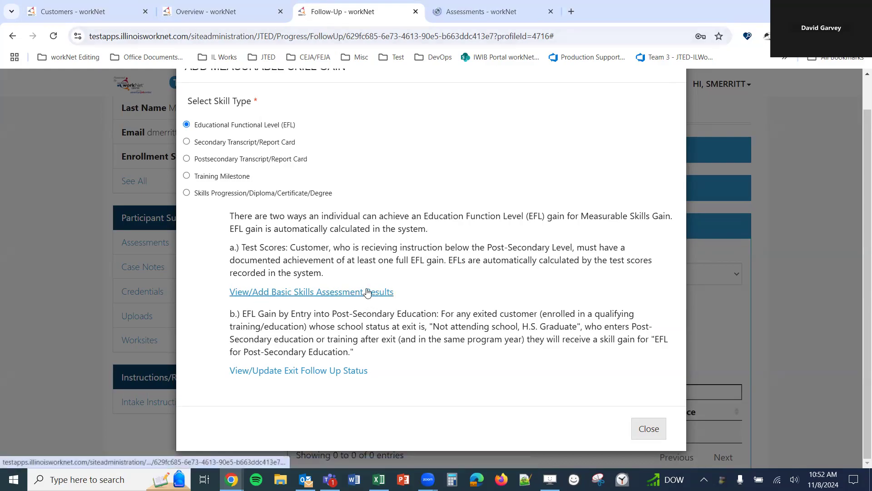
- On the Assessments page, search assessments for 'tabe' and select TABE 11-12 Math
left_click(491, 7)
scroll(444, 281, "down", 5)
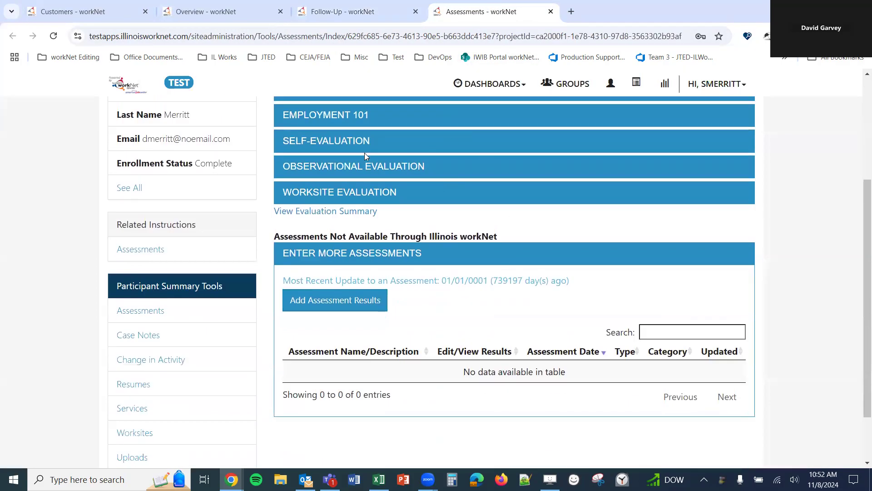
scroll(378, 252, "up", 5)
scroll(363, 204, "down", 3)
scroll(336, 181, "up", 2)
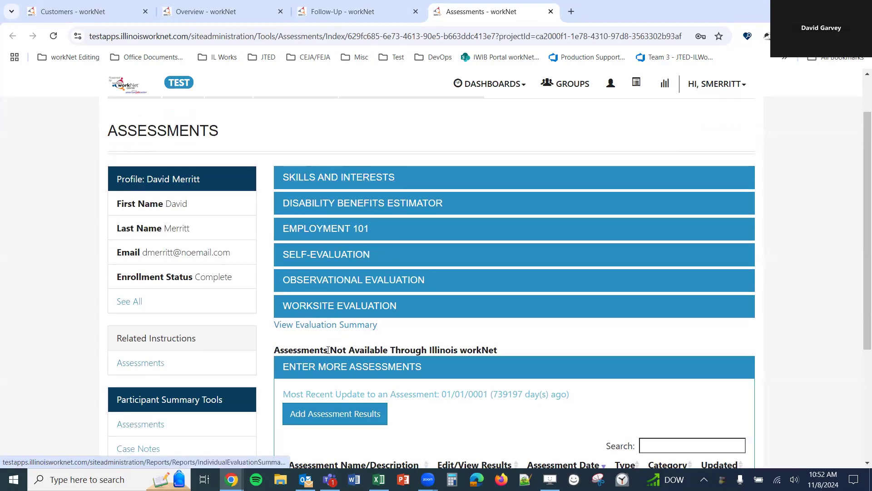
scroll(330, 279, "down", 4)
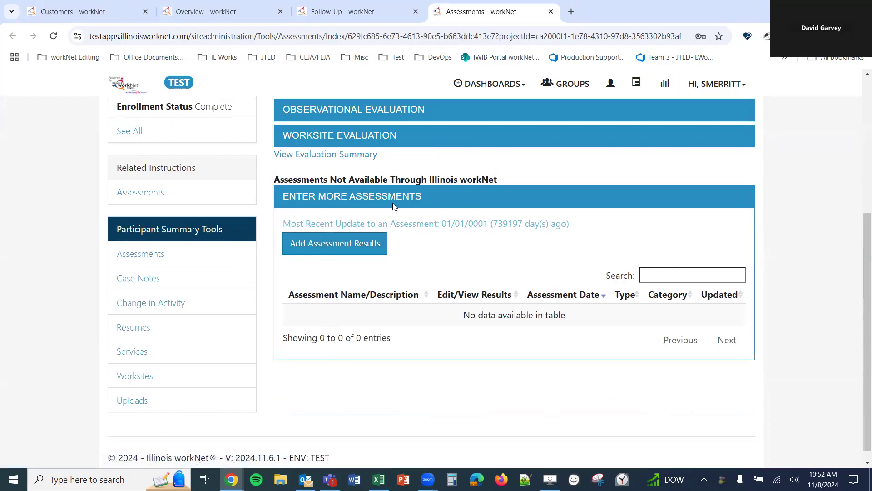
left_click(337, 244)
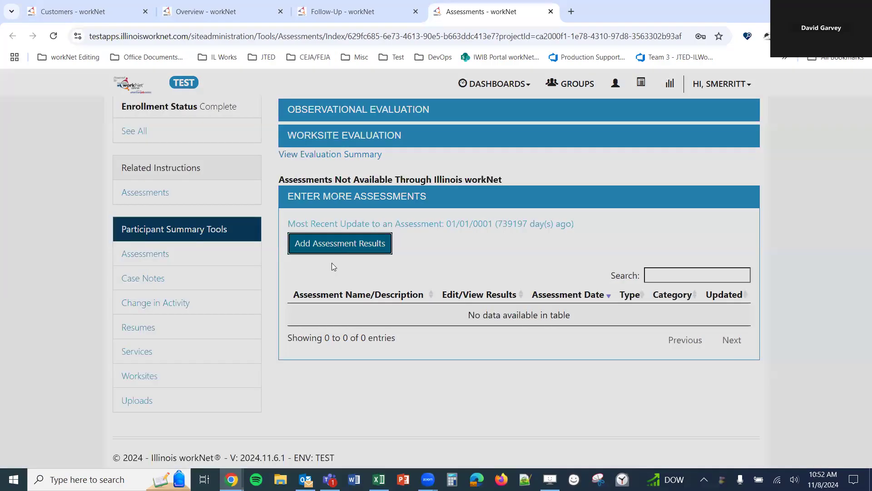
left_click(297, 176)
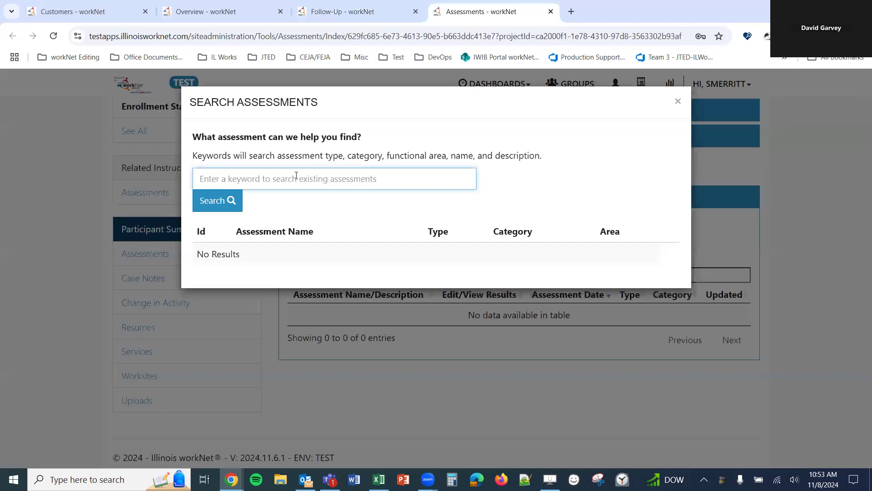
type("tabe")
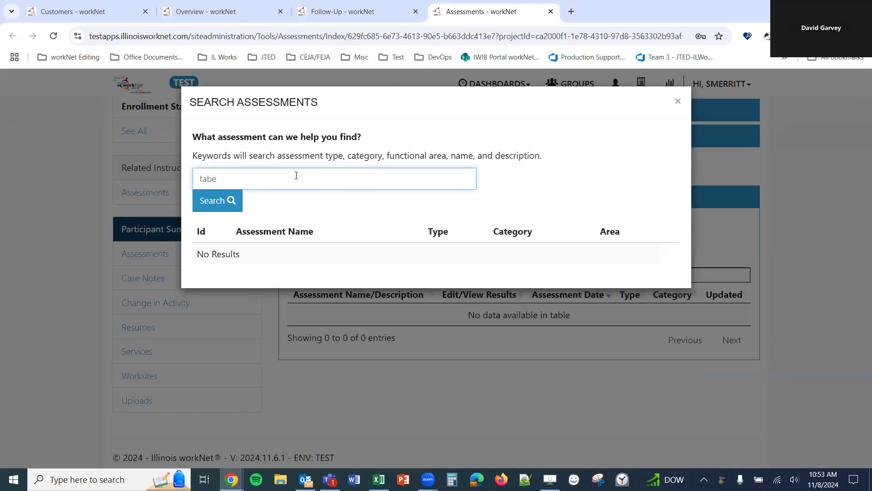
left_click(216, 199)
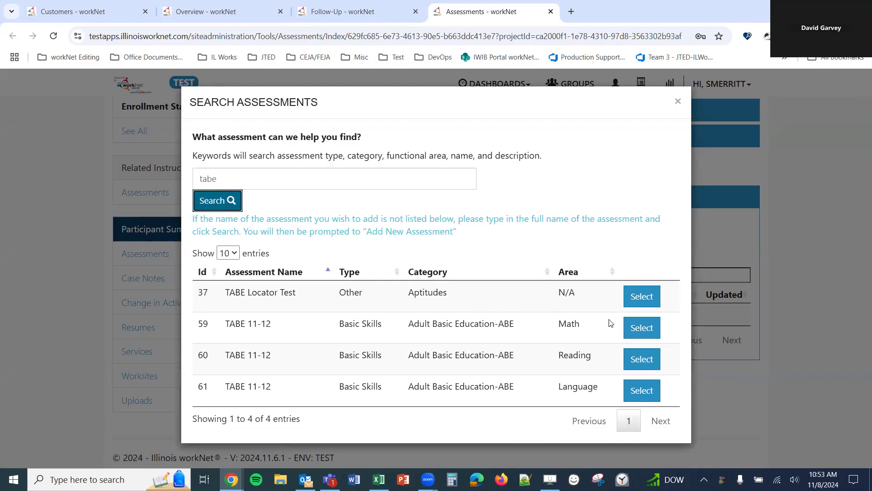
left_click(643, 330)
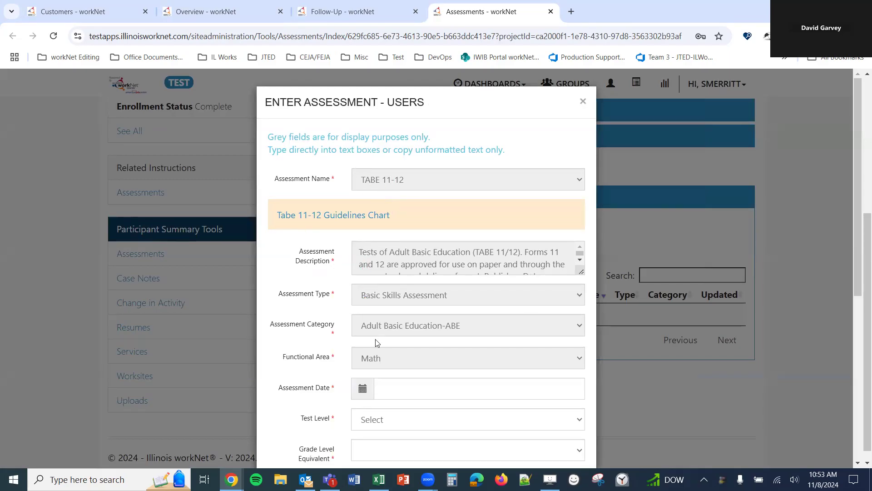
- Download the TABE 11-12 guidelines chart and set the assessment date to 11/07/2024
left_click(317, 220)
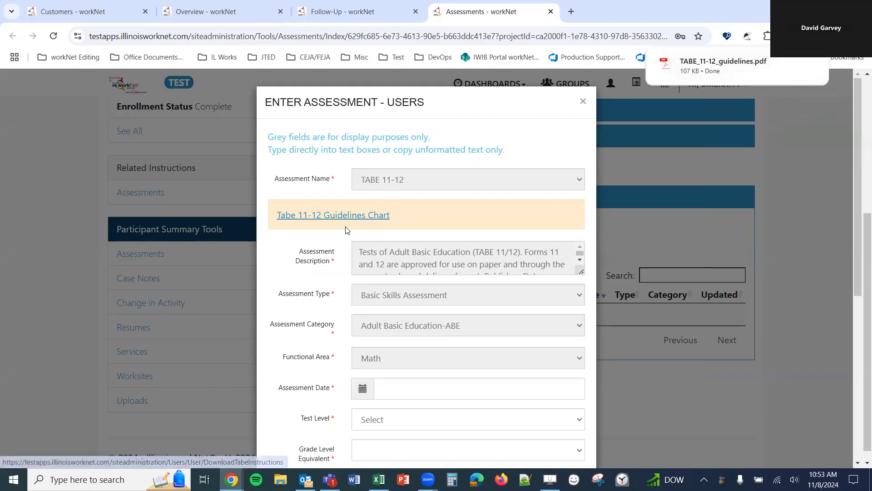
scroll(335, 246, "down", 2)
scroll(336, 246, "down", 2)
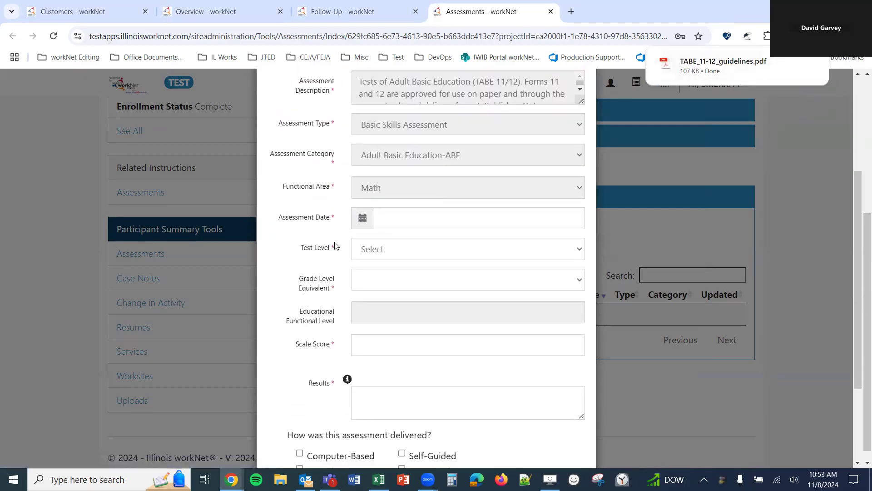
left_click(412, 221)
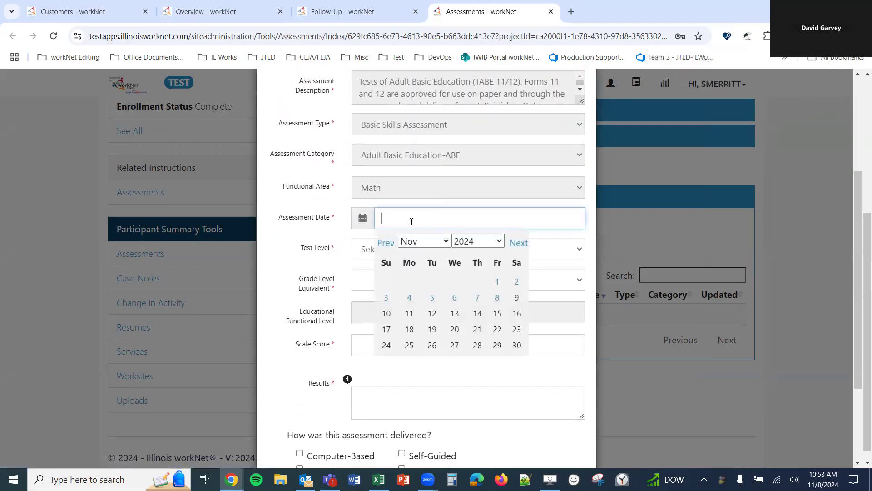
left_click(477, 298)
- Set test level Easy and grade level equivalent 9 - 9.4, then open the downloaded guidelines PDF
scroll(292, 272, "down", 1)
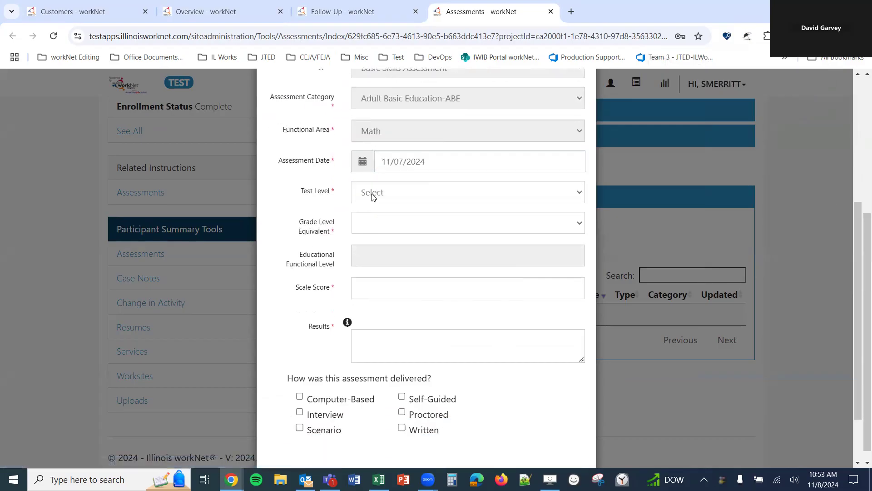
left_click(372, 196)
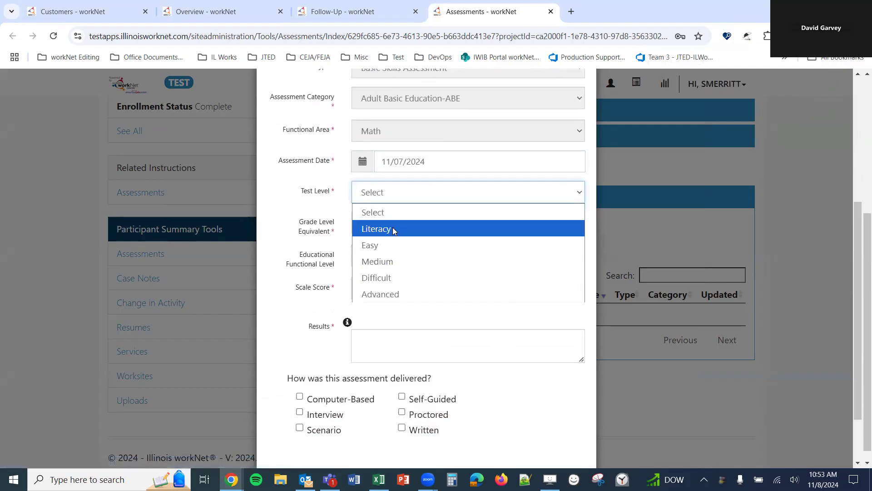
left_click(375, 245)
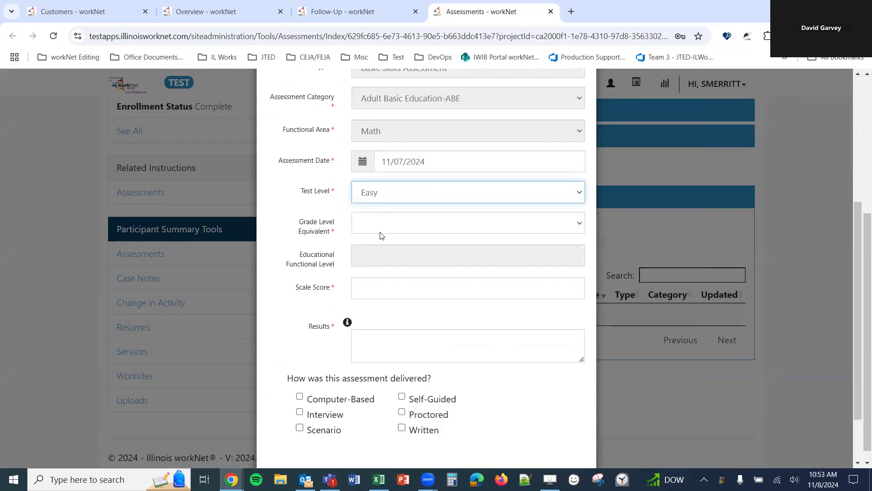
left_click(417, 223)
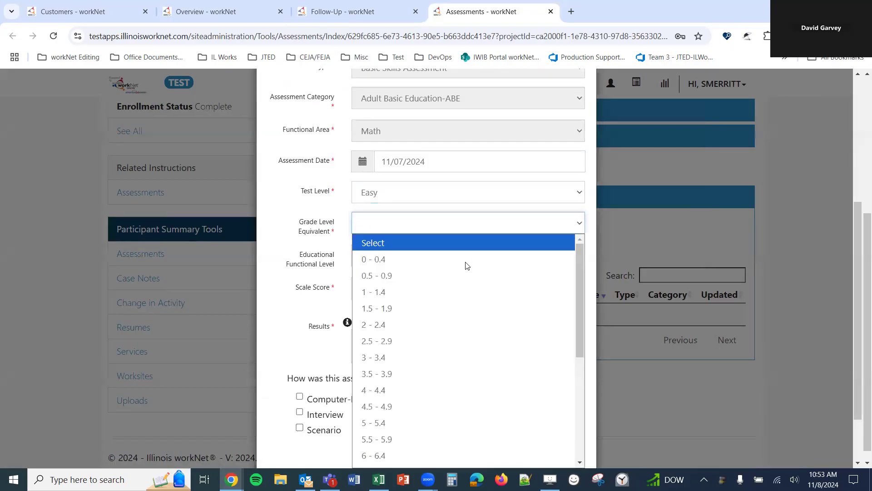
scroll(432, 325, "down", 3)
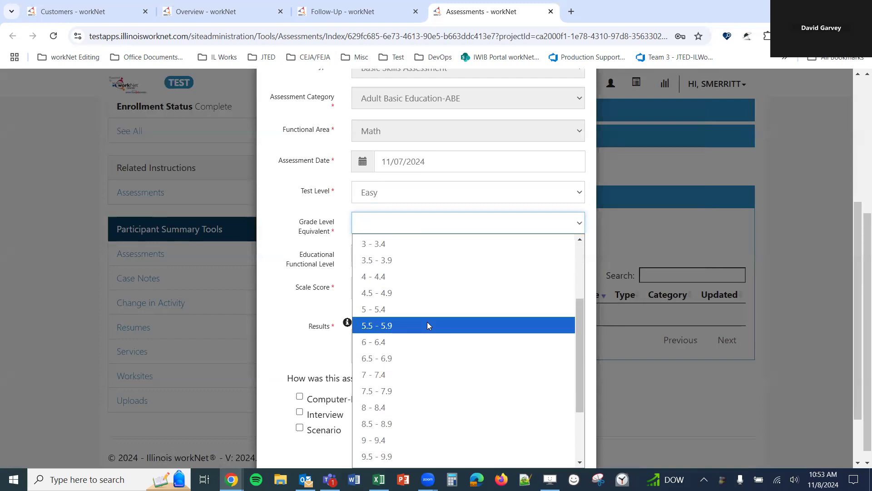
scroll(415, 275, "up", 1)
scroll(407, 336, "down", 2)
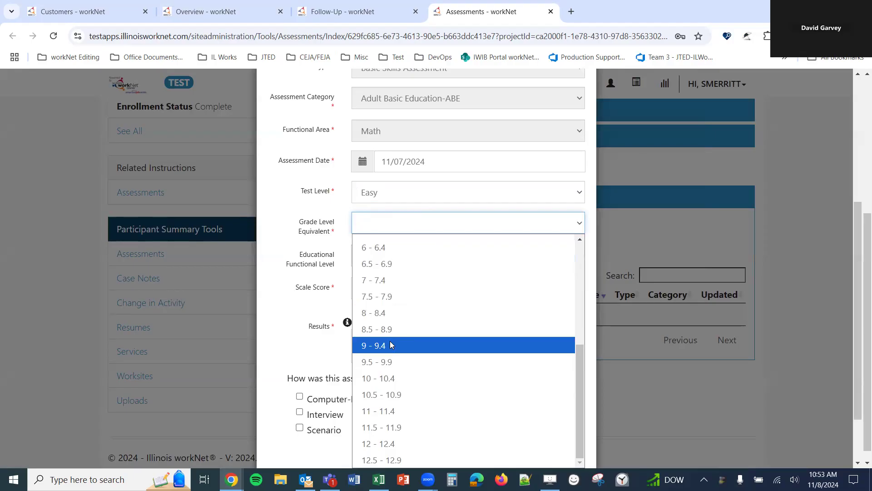
left_click(392, 344)
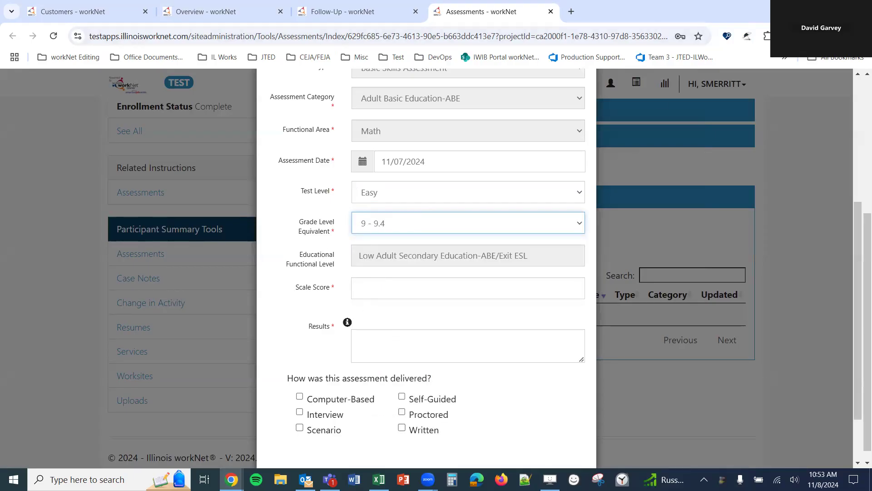
left_click(788, 36)
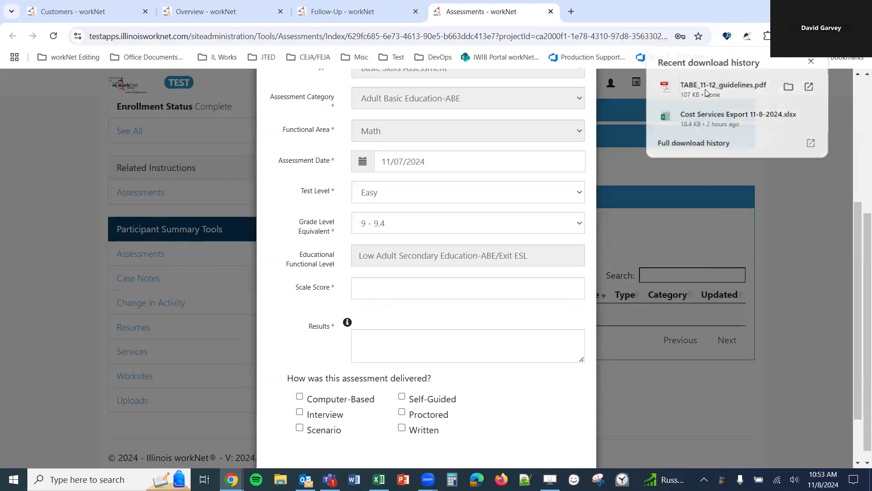
left_click(703, 90)
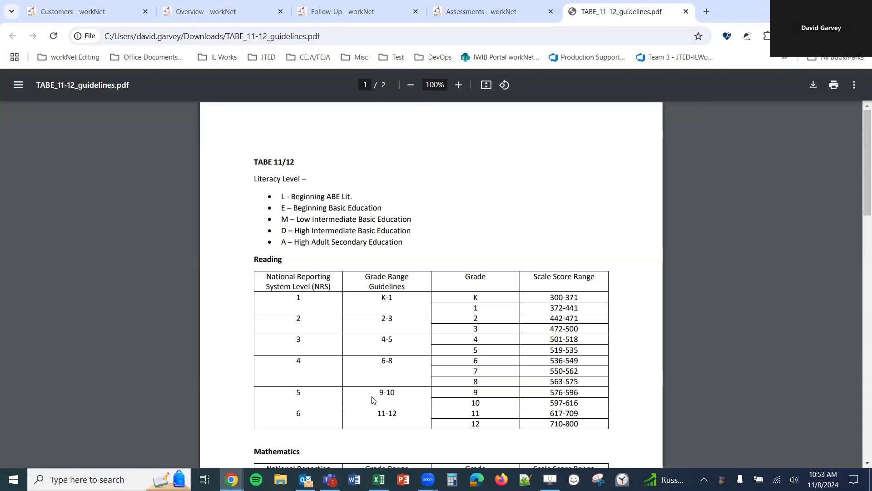
- Find the Mathematics 9-10 scale score range (596-626) in the PDF, then enter Scale Score 615
left_click(469, 11)
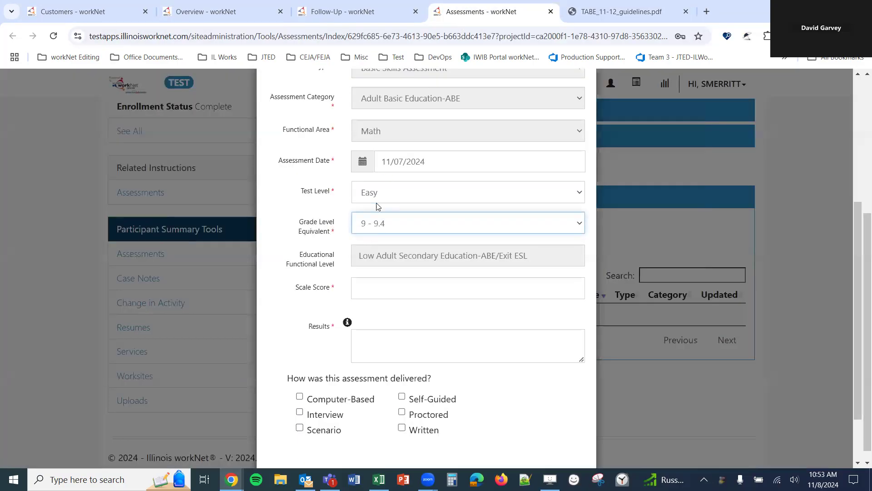
key("ctrl+Tab")
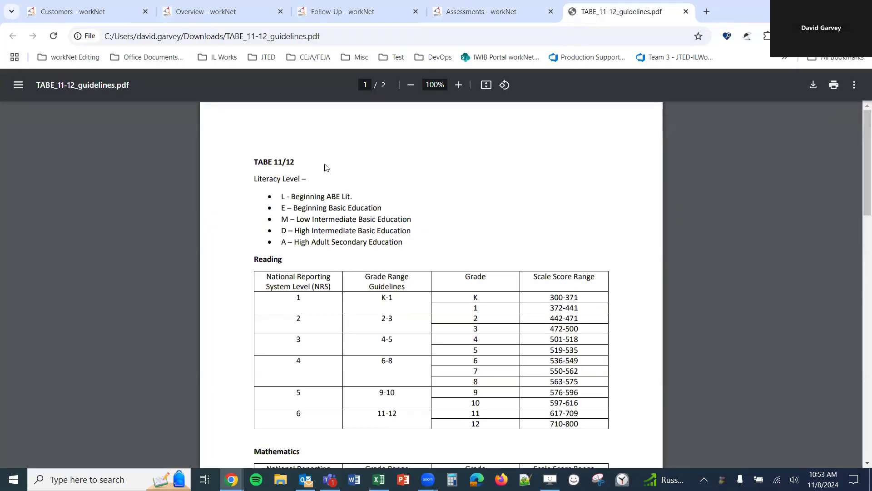
scroll(271, 277, "down", 6)
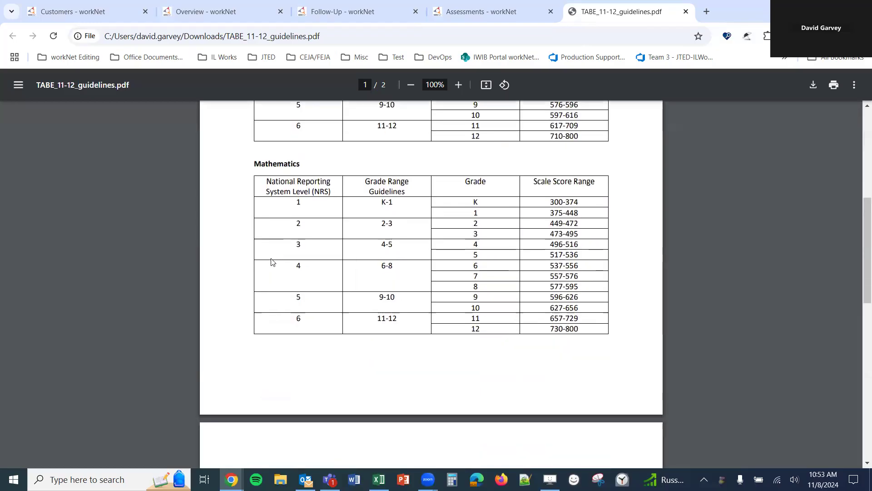
left_click(500, 21)
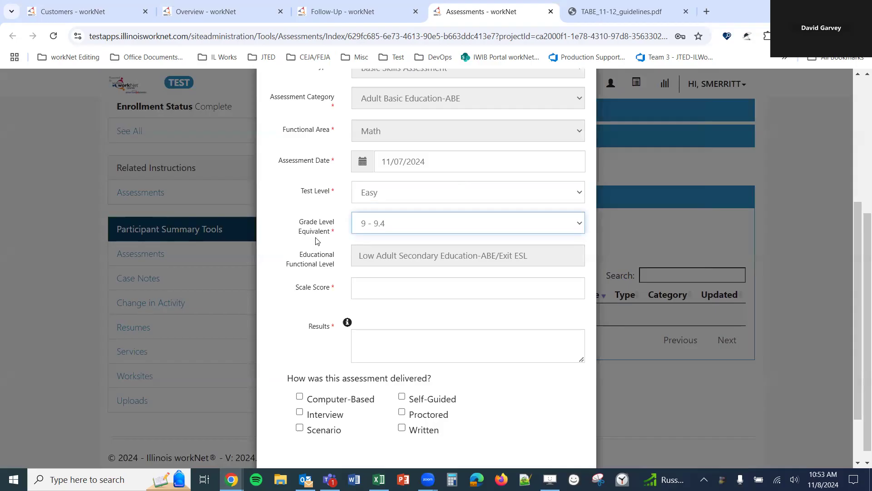
left_click(652, 17)
left_click_drag(373, 300, 399, 301)
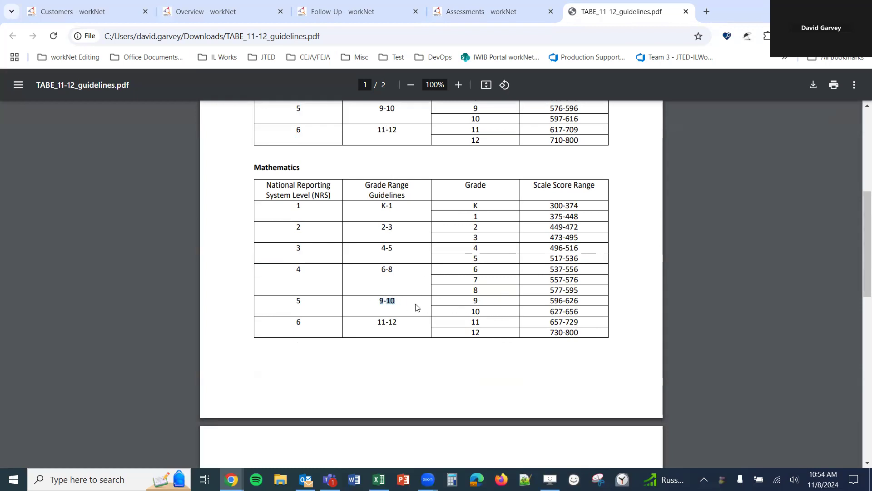
left_click(385, 300)
left_click_drag(380, 300, 406, 301)
left_click_drag(555, 302, 581, 301)
left_click(583, 301)
left_click(464, 12)
left_click(412, 280)
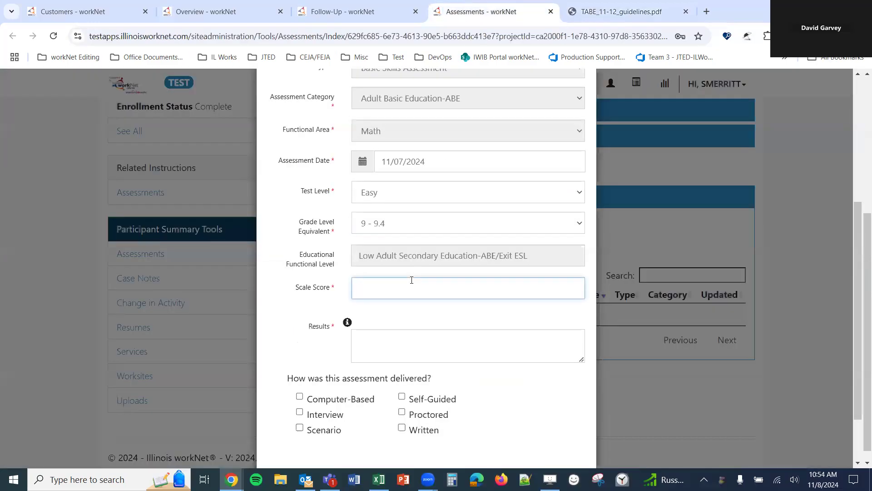
- Enter 'placeholder text' as Results, mark it Computer-Based, and save the TABE Math assessment
left_click(348, 324)
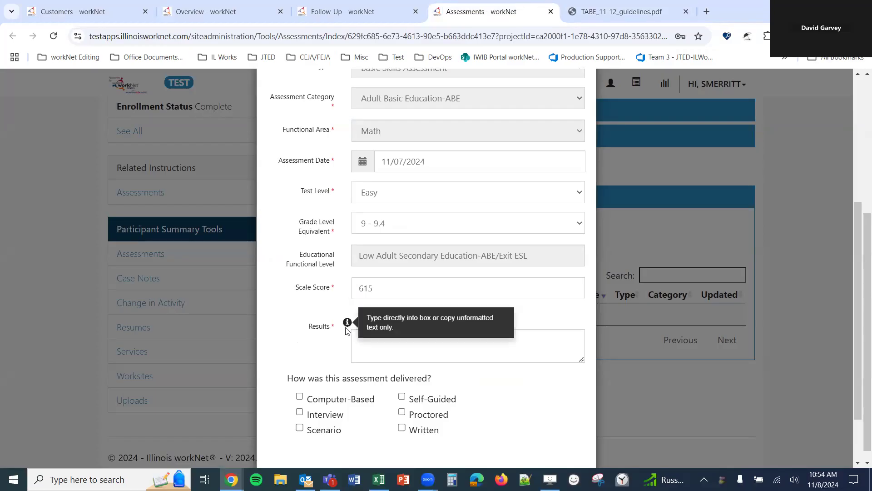
left_click(398, 349)
type("p")
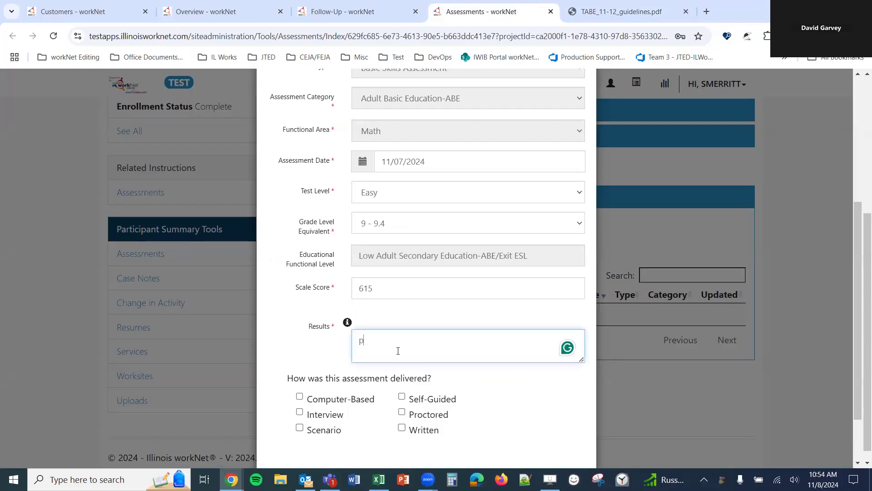
type("laceholder te")
left_click(331, 402)
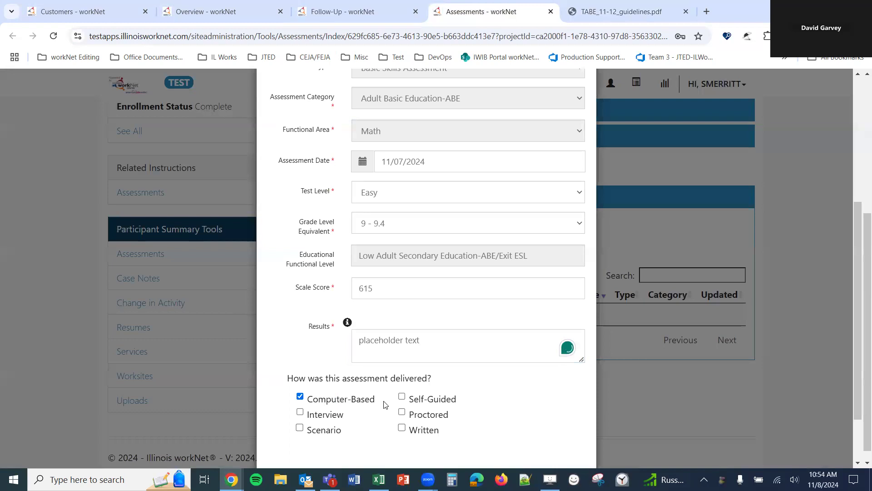
scroll(455, 409, "down", 1)
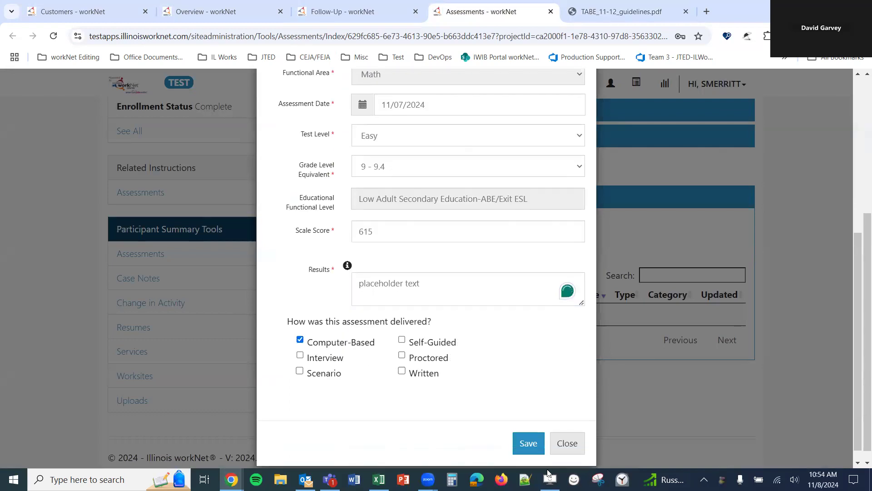
left_click(530, 444)
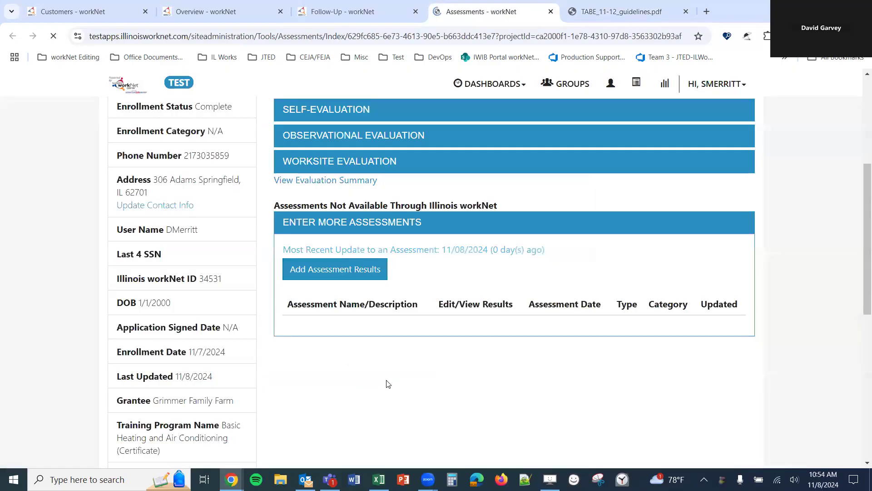
left_click(363, 18)
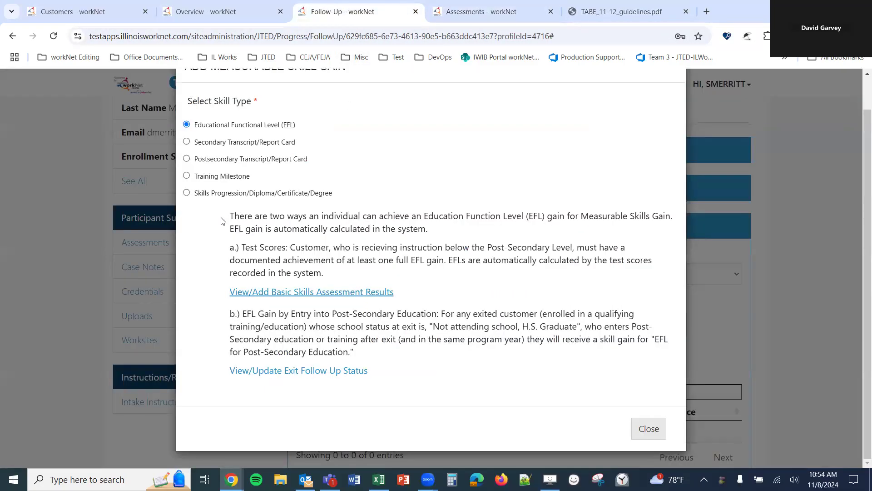
left_click_drag(396, 260, 427, 260)
left_click(448, 259)
left_click(482, 12)
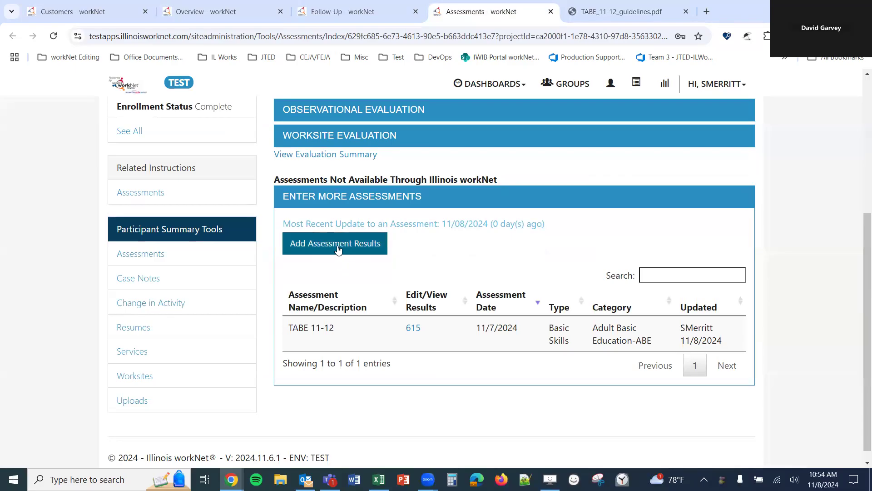
- Start another assessment result and select TABE 11-12 Math from a 'tab' search
left_click(319, 253)
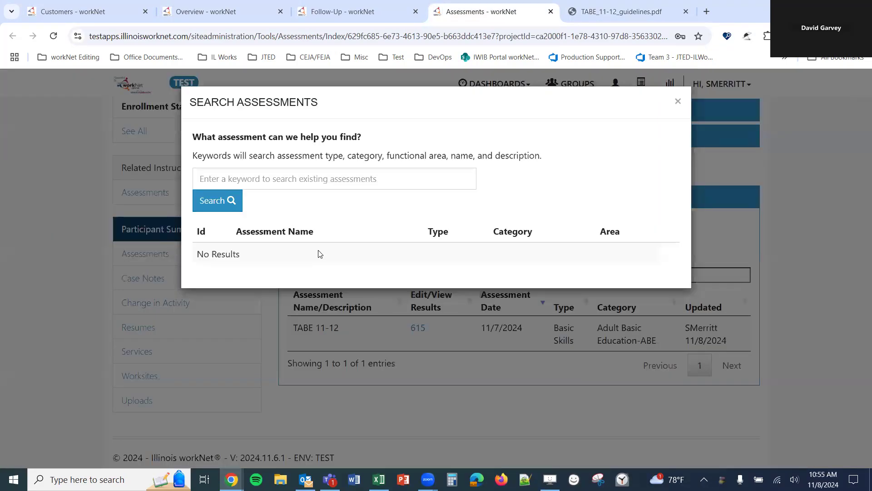
left_click(330, 177)
type("tabe")
left_click(229, 200)
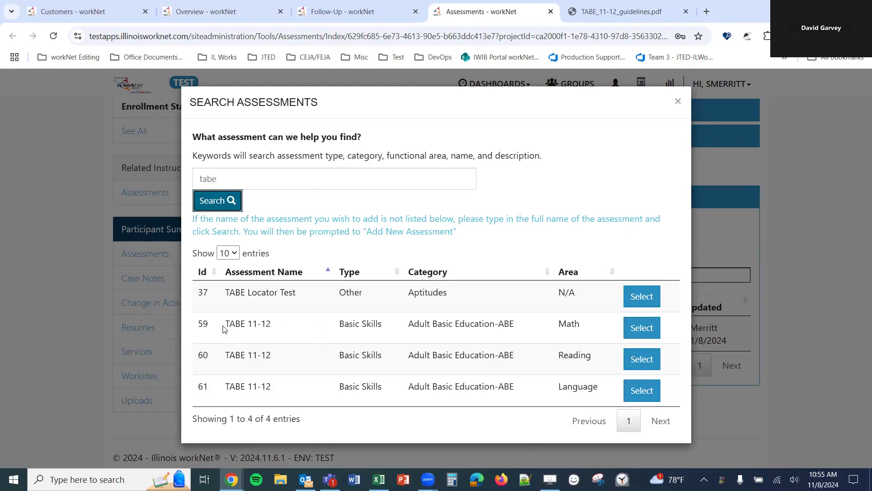
left_click_drag(224, 327, 299, 327)
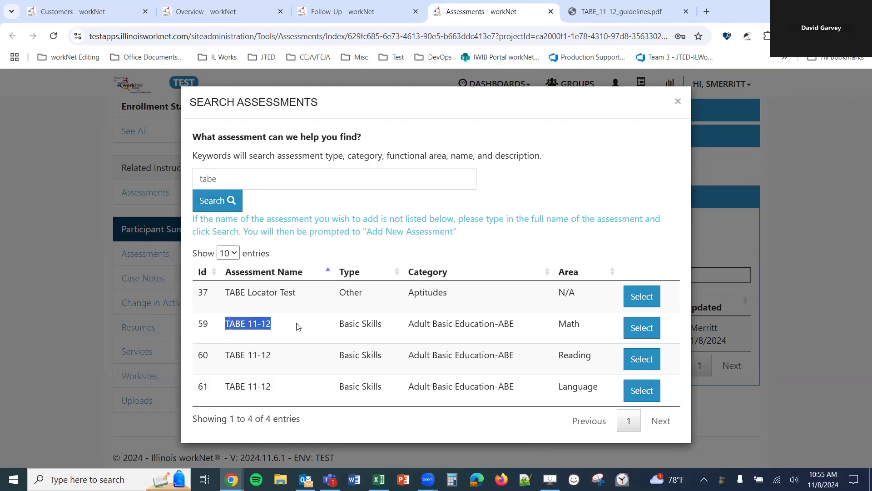
left_click(640, 335)
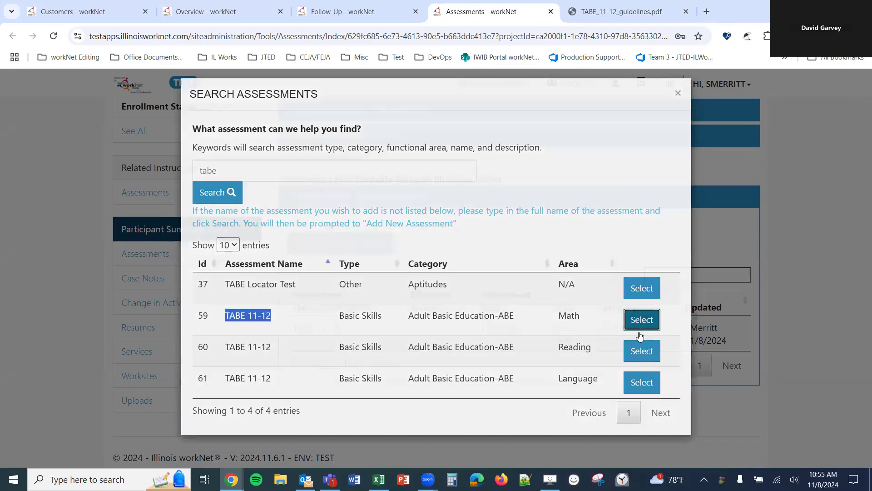
- Set date 11/08/2024, test level Medium and grade 11 - 11.4, then check the guidelines PDF
scroll(286, 281, "down", 1)
scroll(285, 282, "down", 4)
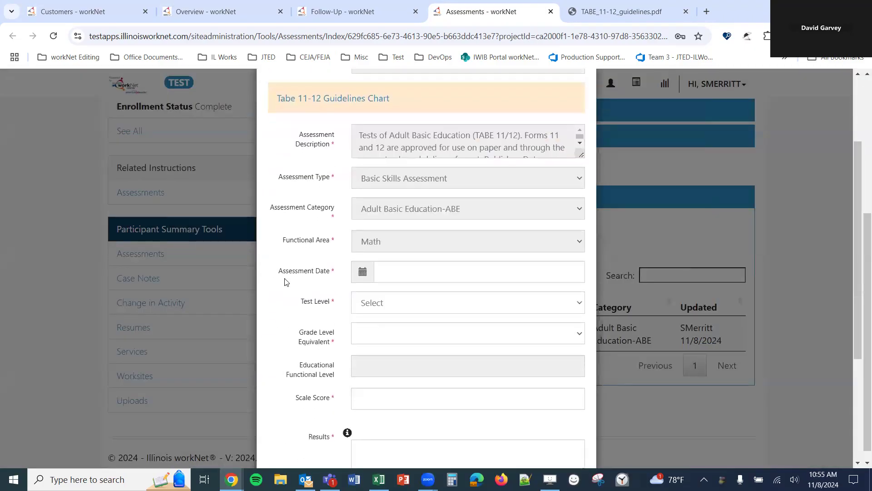
left_click(447, 163)
left_click(497, 241)
left_click(438, 193)
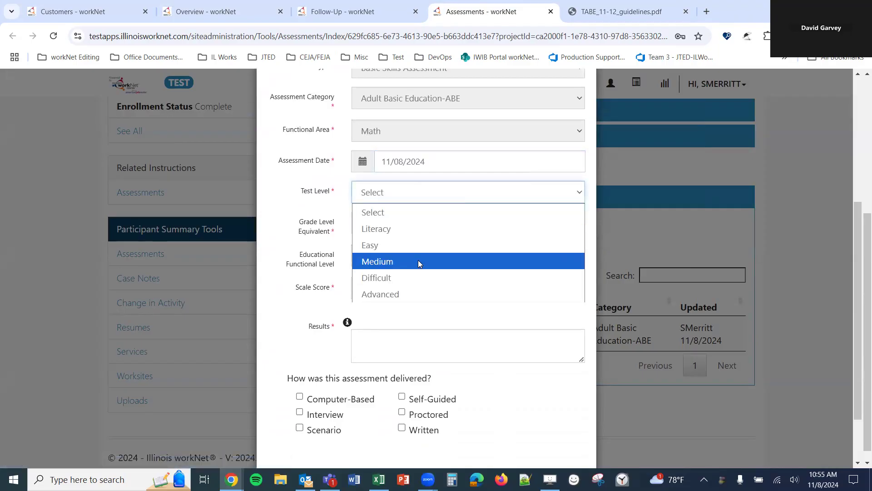
left_click(387, 264)
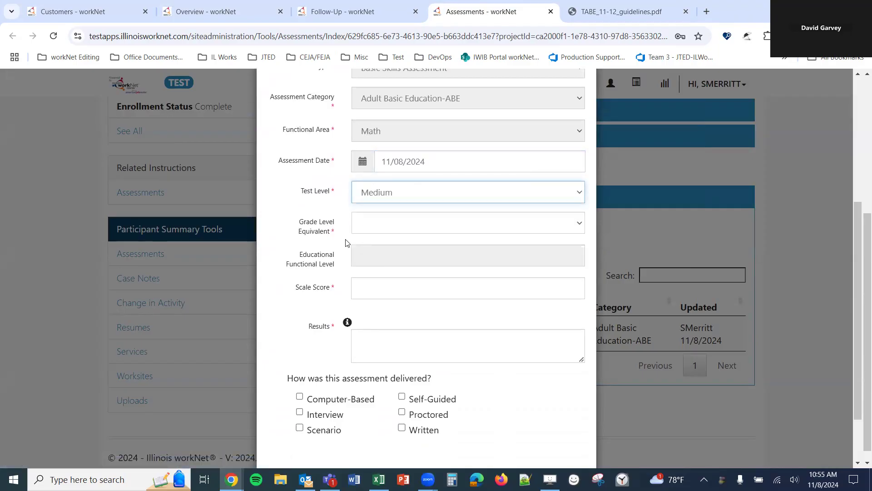
left_click(387, 230)
scroll(405, 256, "down", 5)
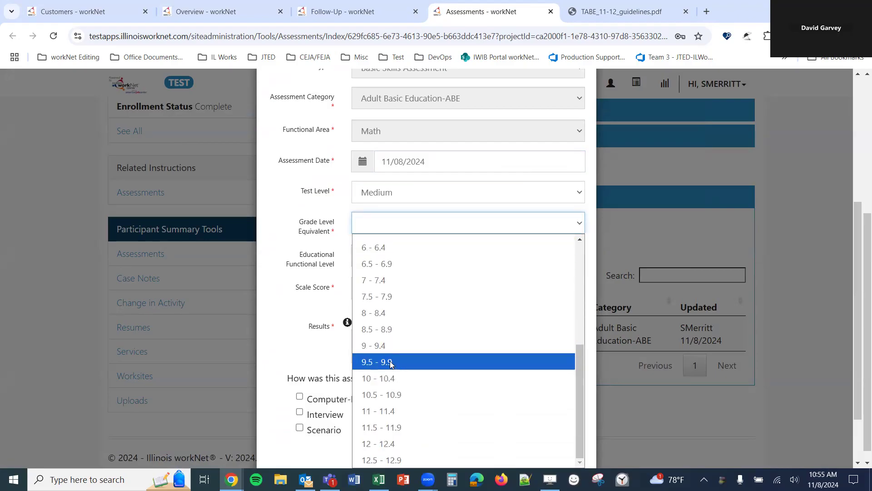
left_click(375, 410)
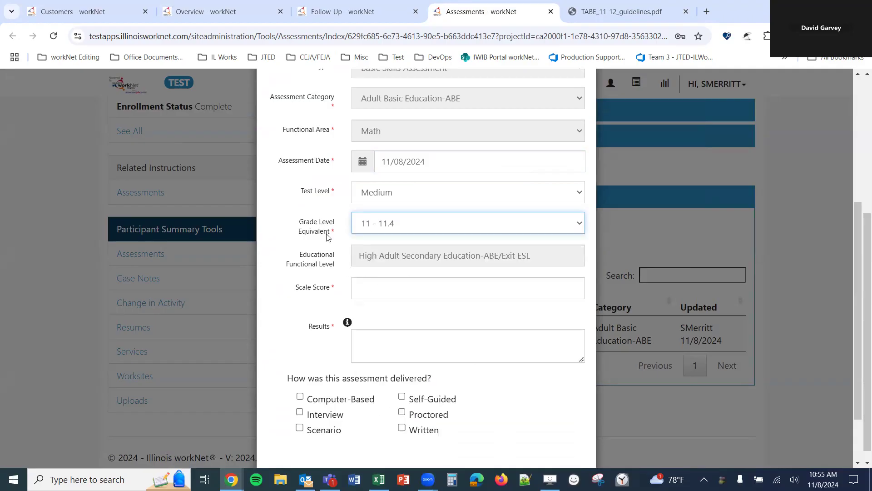
left_click(609, 11)
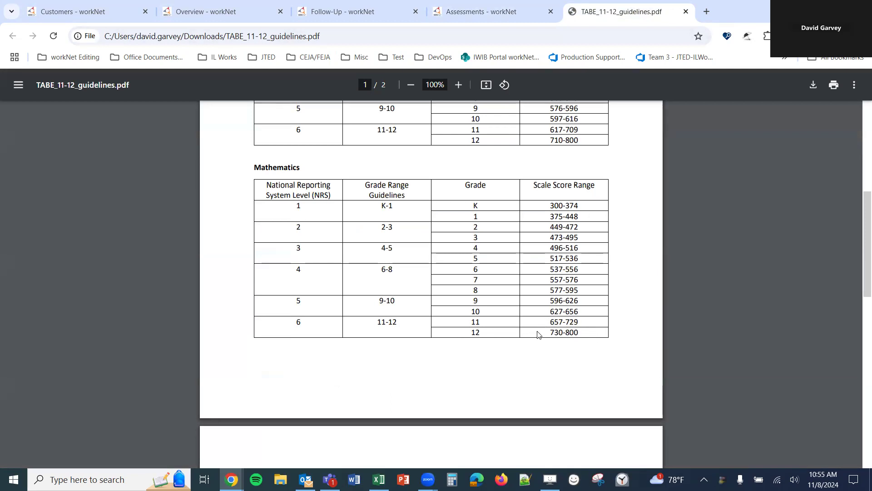
- Save the TABE Math assessment with scale score 700, a results note, and Computer-Based delivery
left_click(474, 10)
left_click(395, 282)
type("700")
left_click(420, 348)
type("placeholder text")
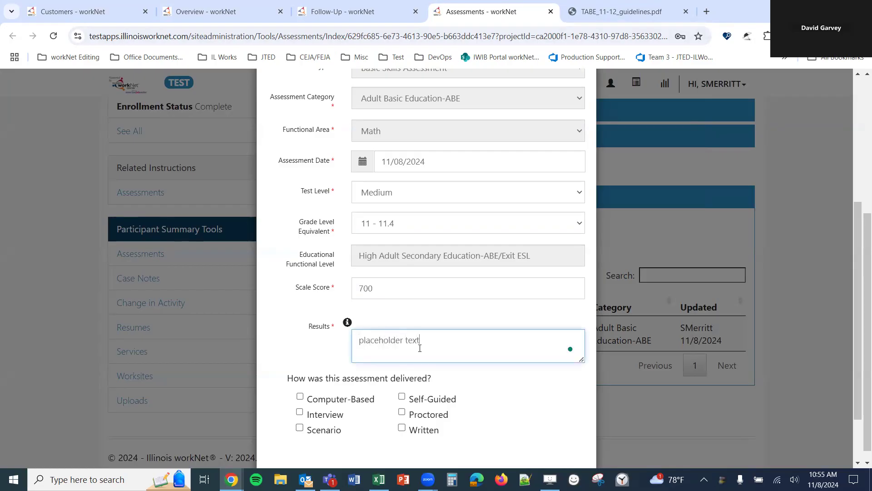
scroll(420, 348, "down", 2)
left_click(329, 330)
left_click(524, 427)
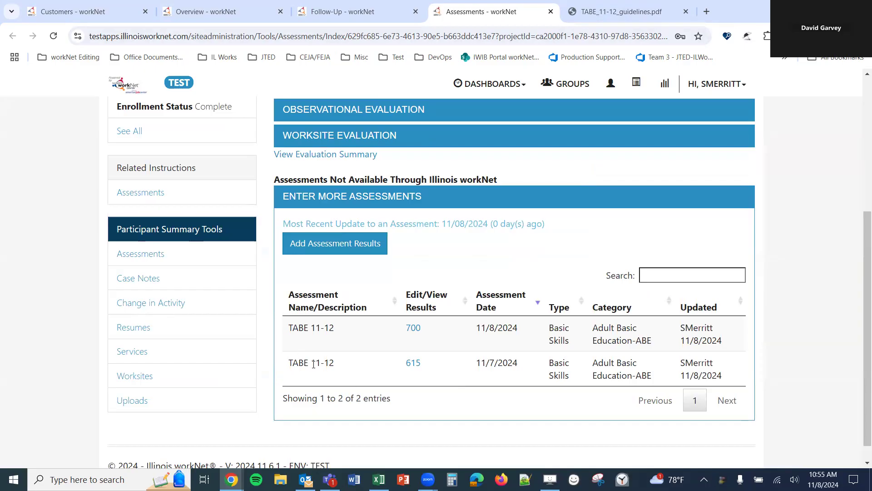
- Reload the Follow-Up record to show the TABE 11-12 Math gain (score 700), then add another skill gain
left_click(341, 18)
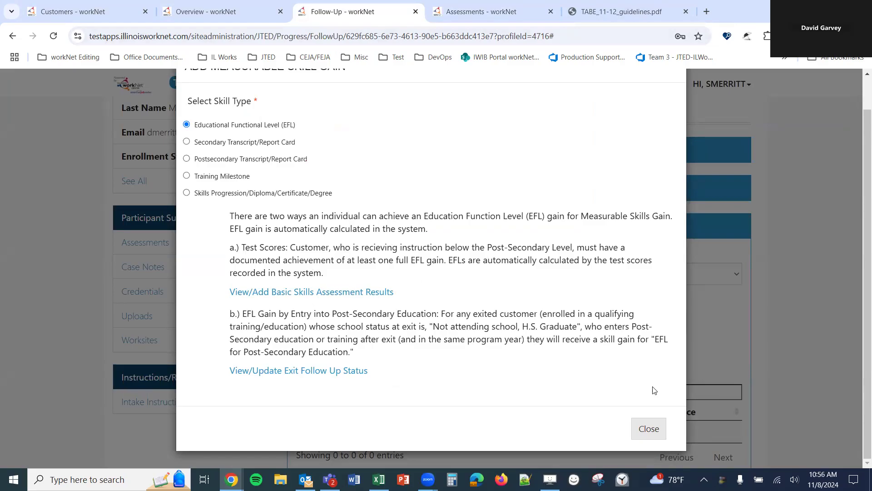
left_click(648, 429)
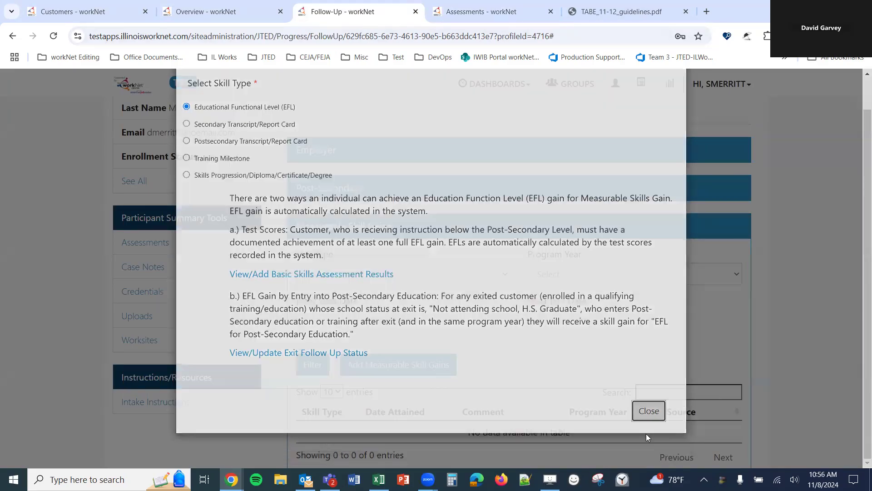
left_click(53, 37)
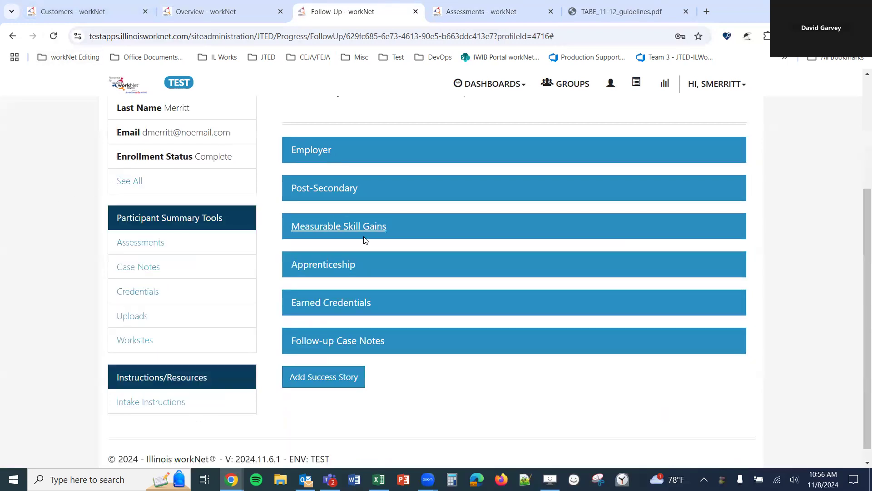
left_click(380, 227)
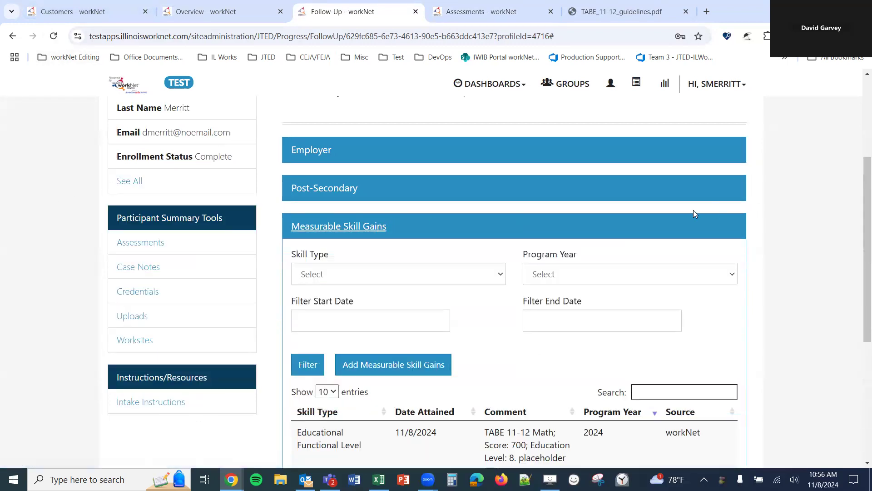
scroll(693, 210, "down", 2)
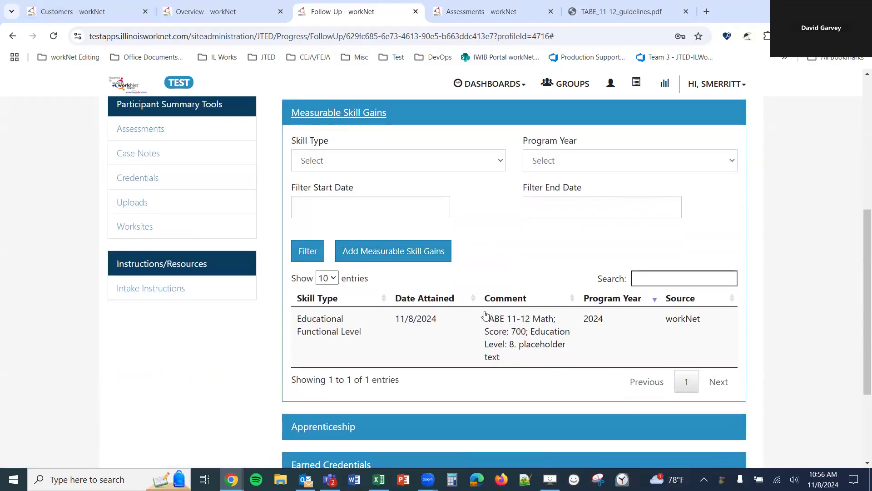
left_click_drag(485, 318, 565, 362)
left_click(566, 362)
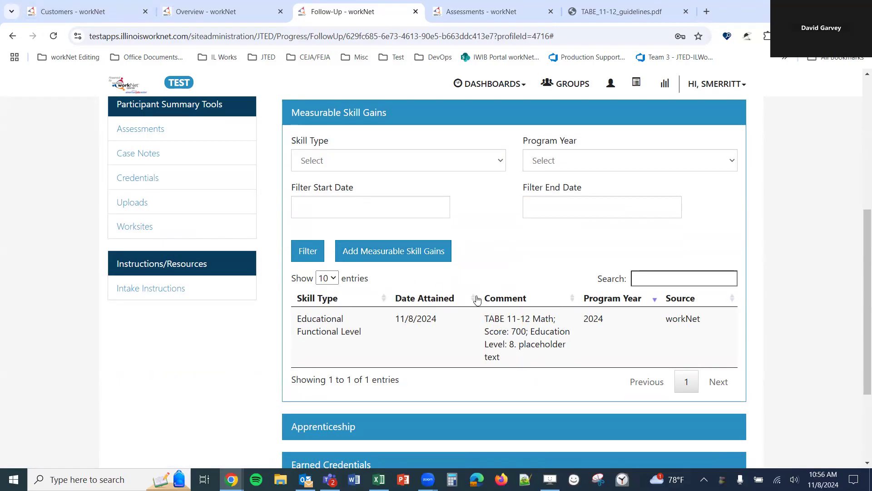
left_click(387, 251)
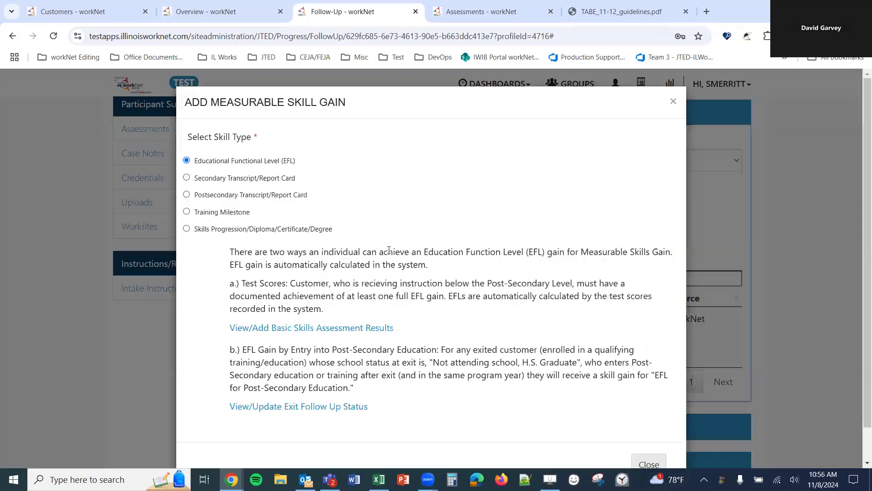
- Choose Secondary Transcript/Report Card with Associates Degree as highest education, then start the transcript upload
left_click(186, 178)
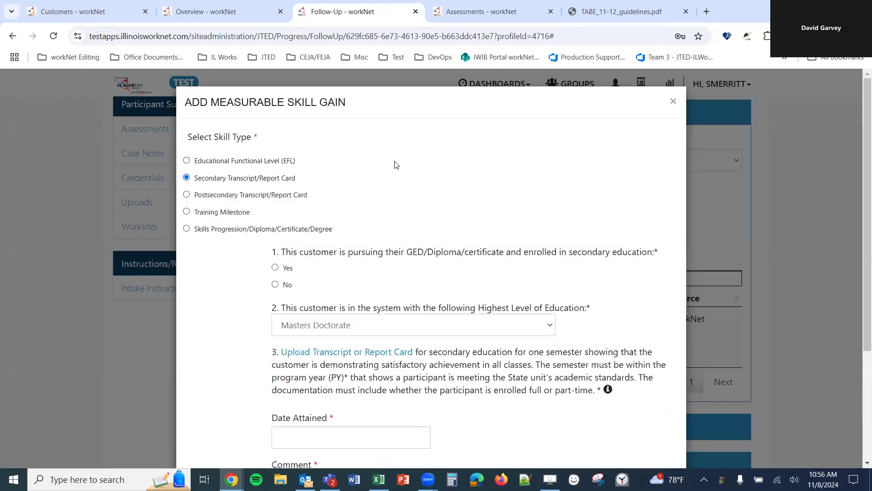
scroll(395, 165, "down", 1)
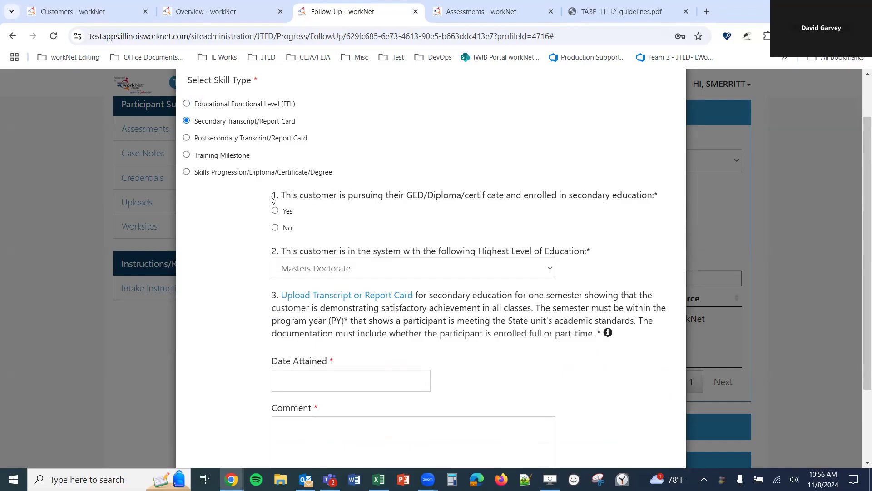
scroll(469, 196, "down", 1)
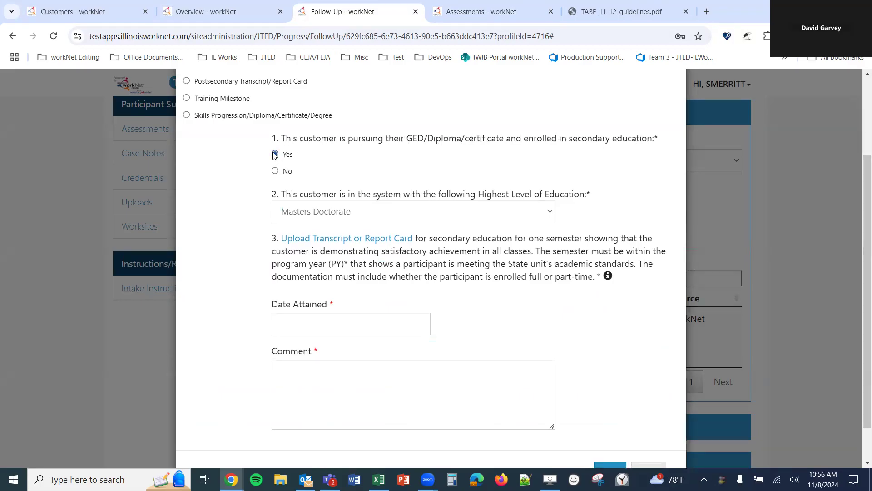
left_click(458, 212)
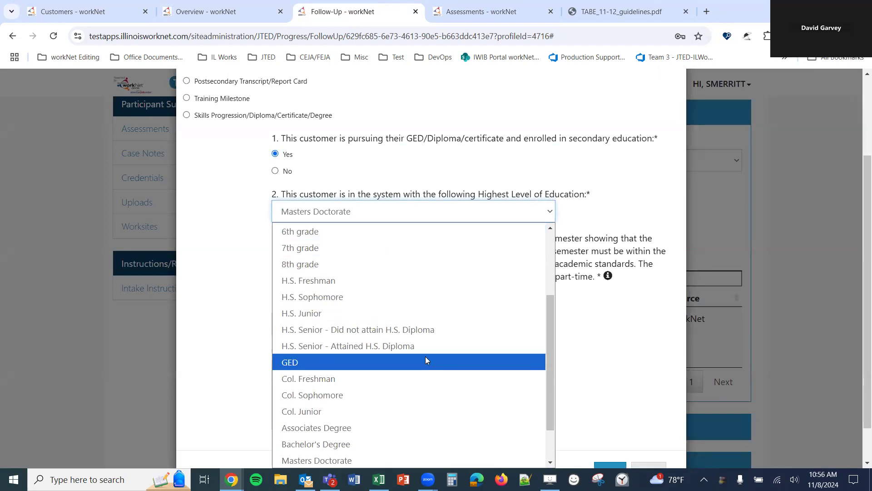
left_click(366, 428)
scroll(378, 269, "down", 1)
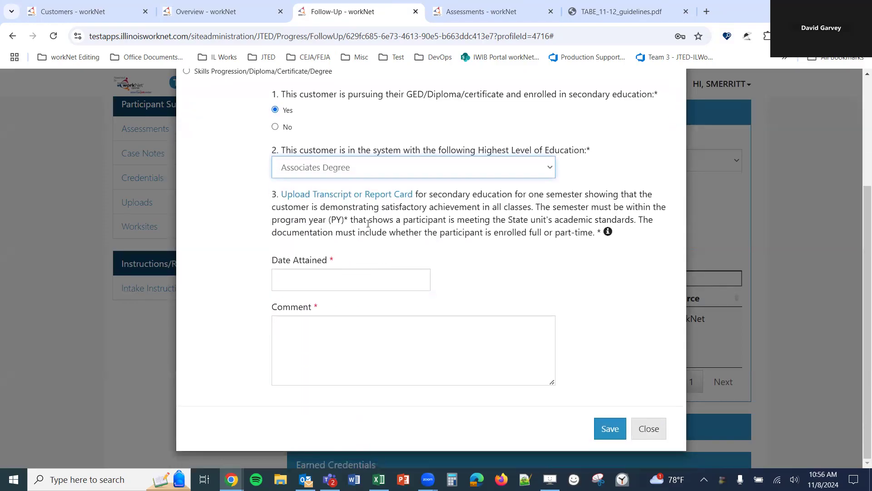
left_click(307, 196)
- Upload IL works phase 2 mock up october 2024_v2.pdf as Educational Documentation with a placeholder description
left_click(392, 191)
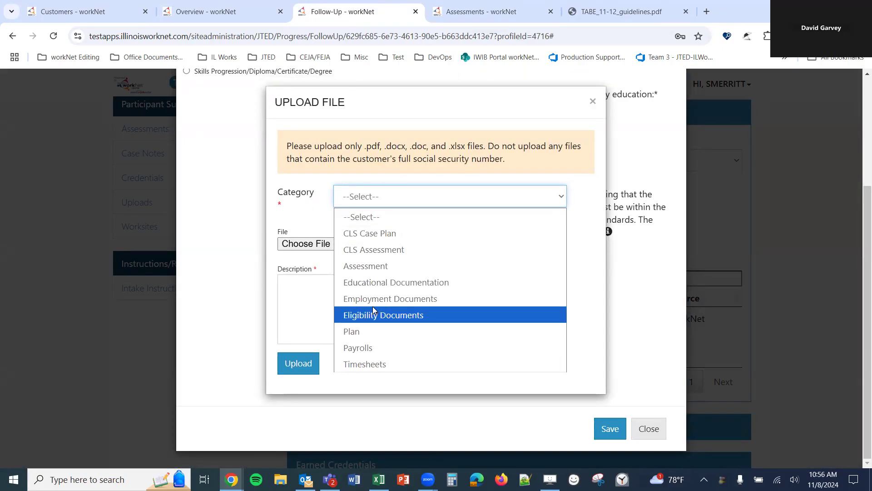
left_click(374, 282)
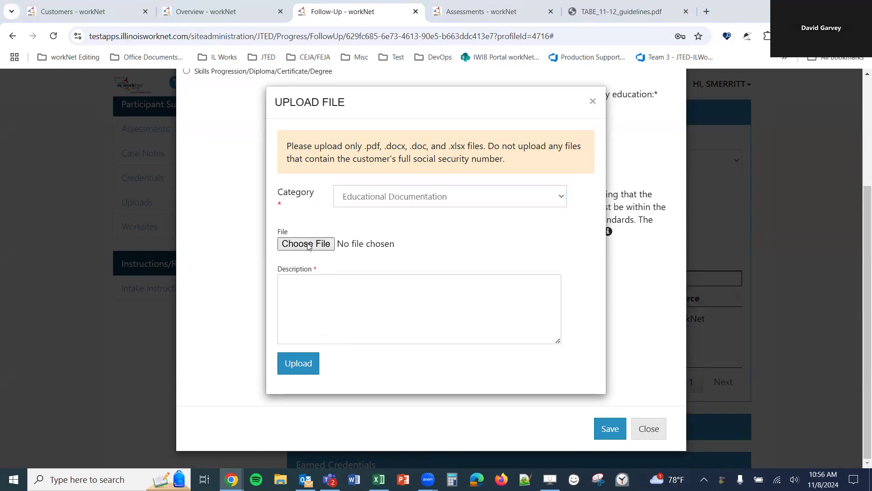
left_click(306, 244)
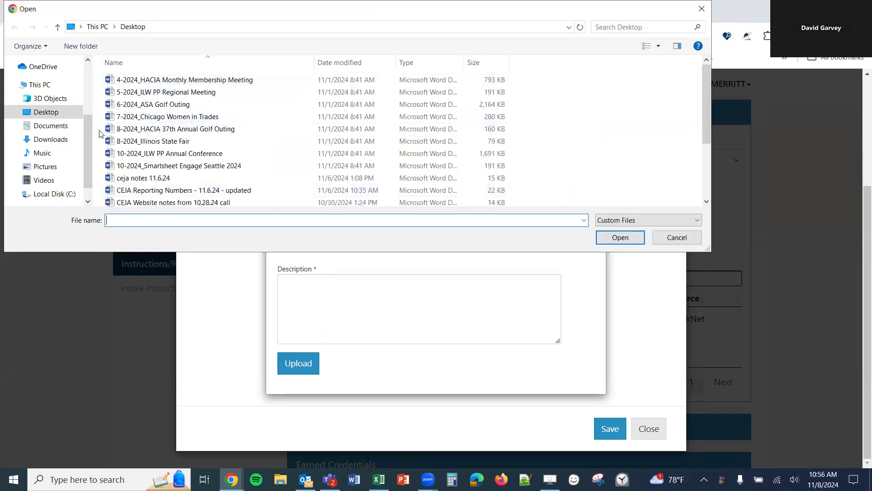
left_click(51, 125)
left_click(46, 111)
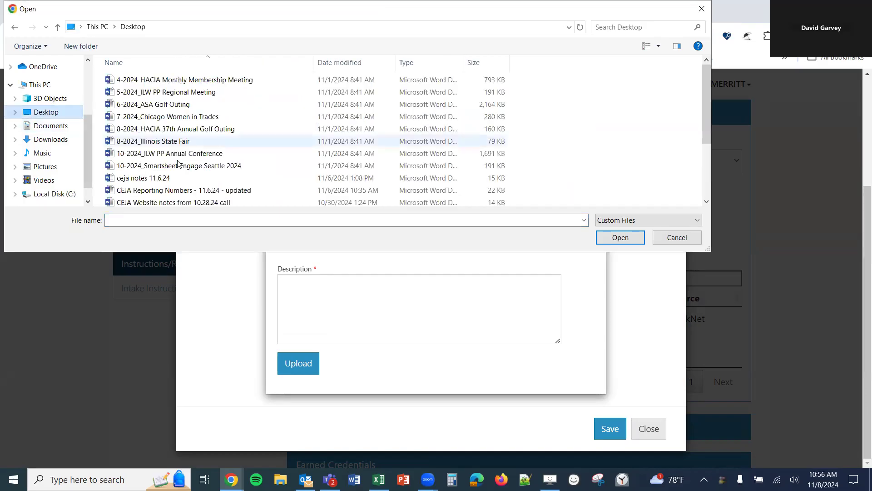
scroll(177, 164, "down", 3)
double_click(191, 140)
left_click(341, 295)
type("placeholder text")
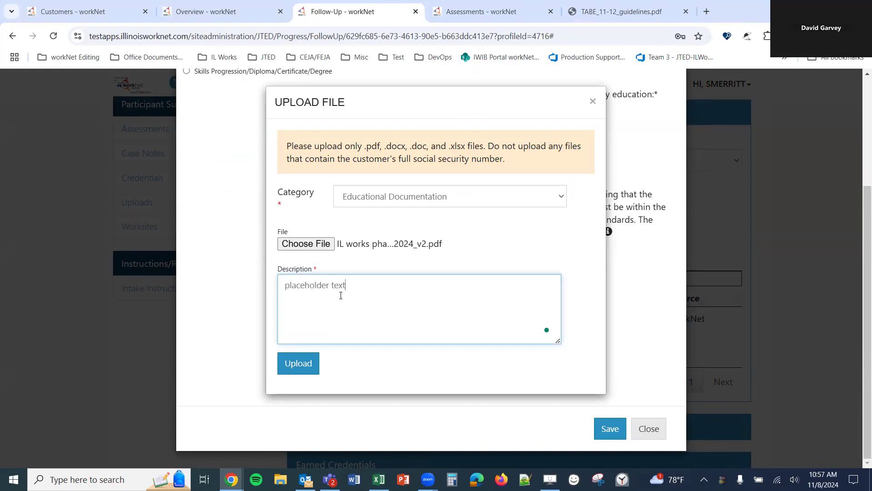
key("ctrl+a")
key("ctrl+c")
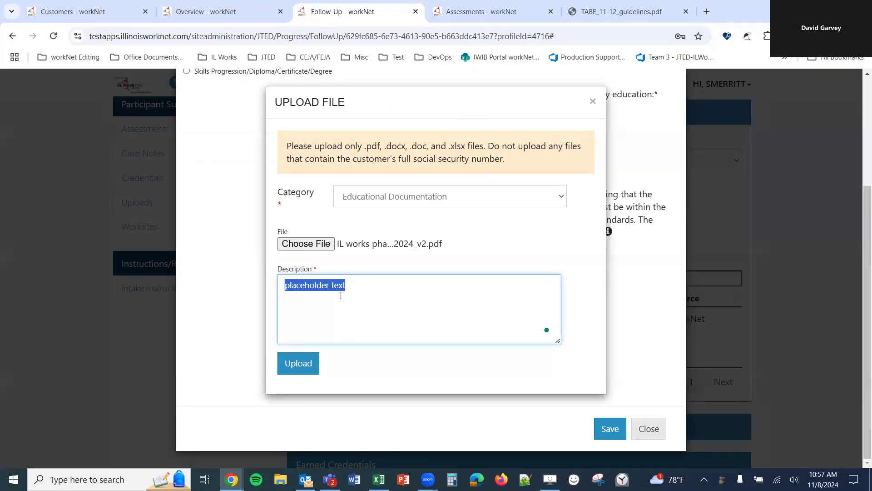
left_click(301, 369)
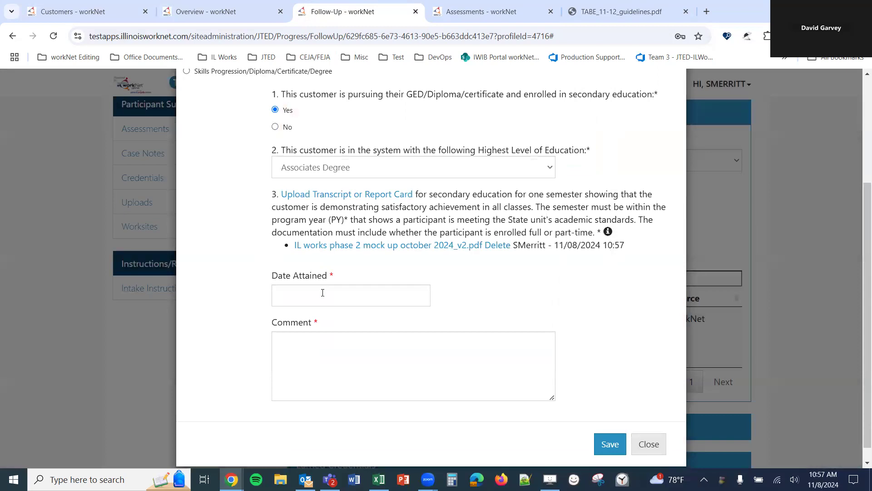
- Date the transcript gain 11/08/2024, paste the comment, save, and expand the Measurable Skill Gains list
left_click(321, 291)
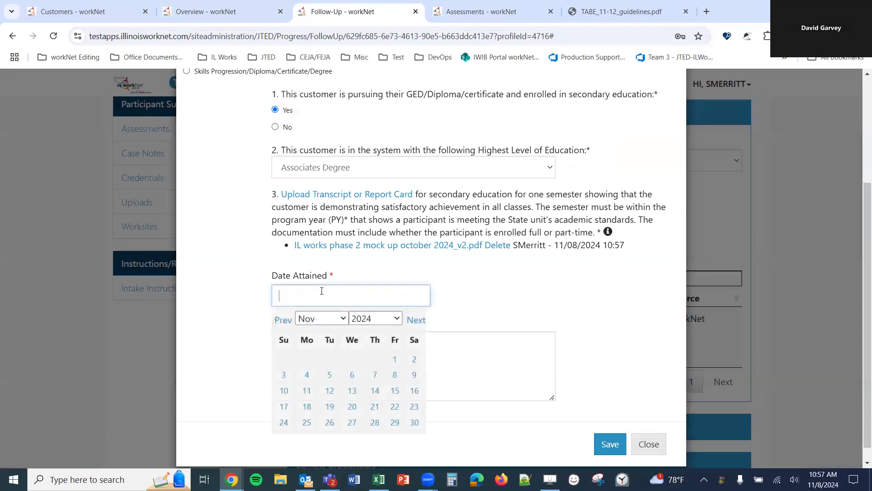
left_click(395, 374)
left_click(365, 360)
key("ctrl+v")
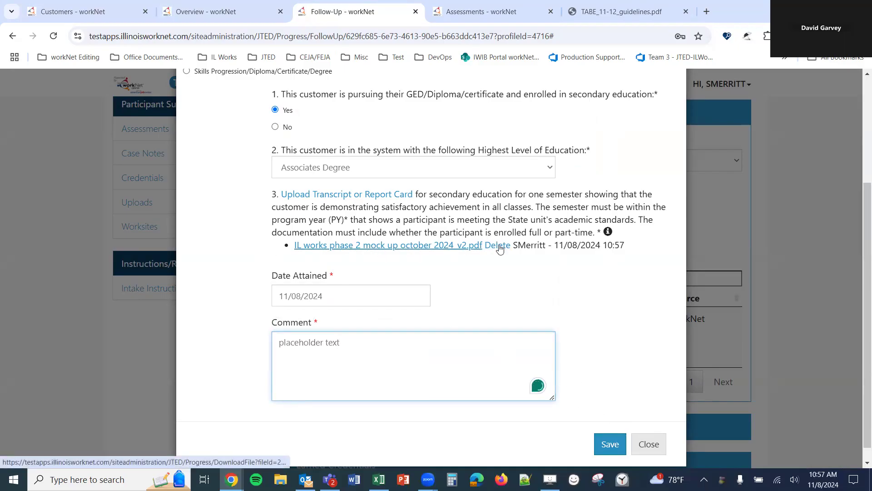
left_click(610, 443)
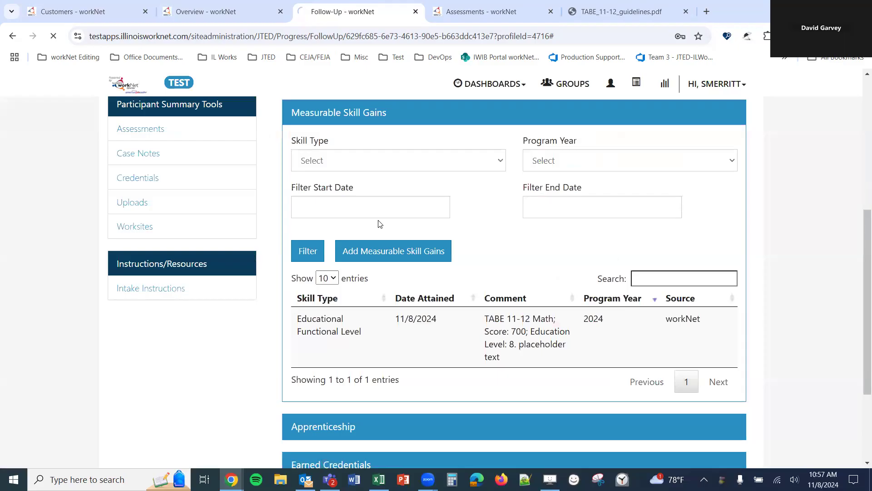
left_click(363, 215)
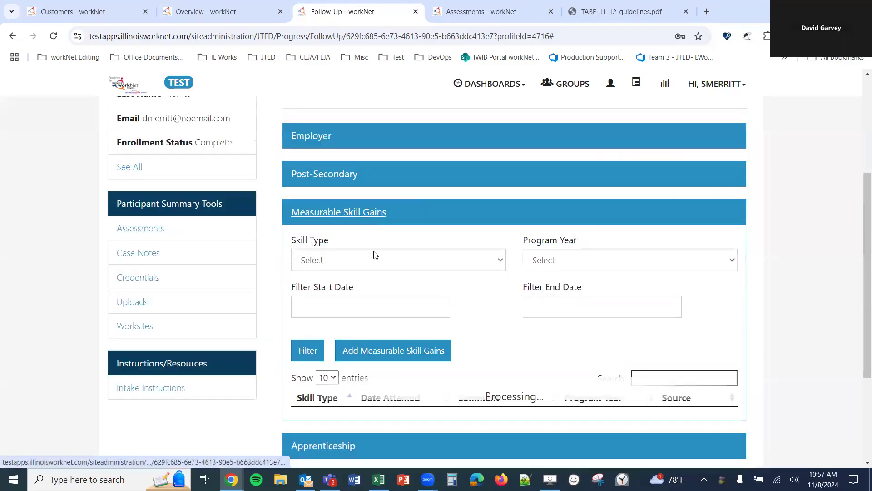
scroll(490, 259, "down", 2)
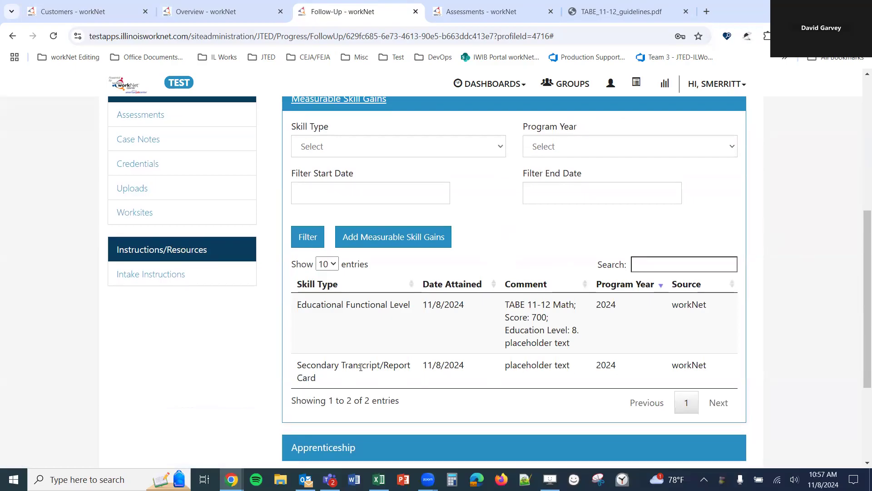
- Add a Postsecondary Transcript/Report Card gain, keeping Associates Degree as highest education
left_click(357, 239)
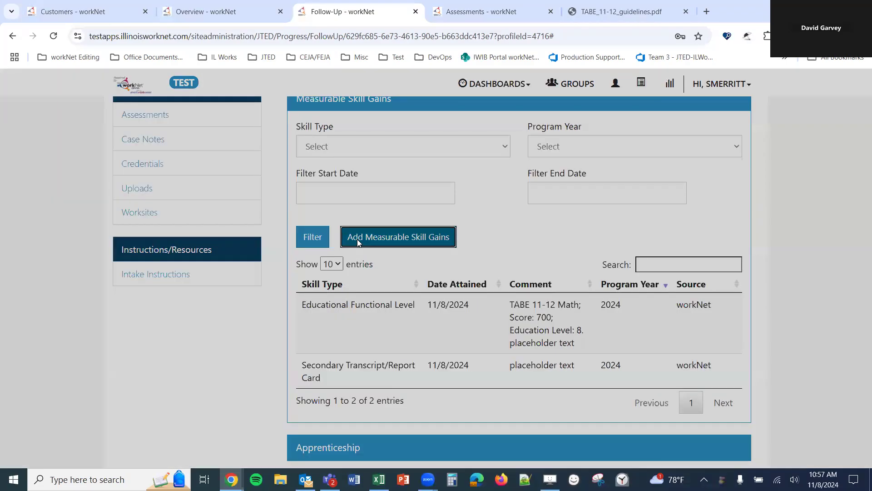
left_click(187, 195)
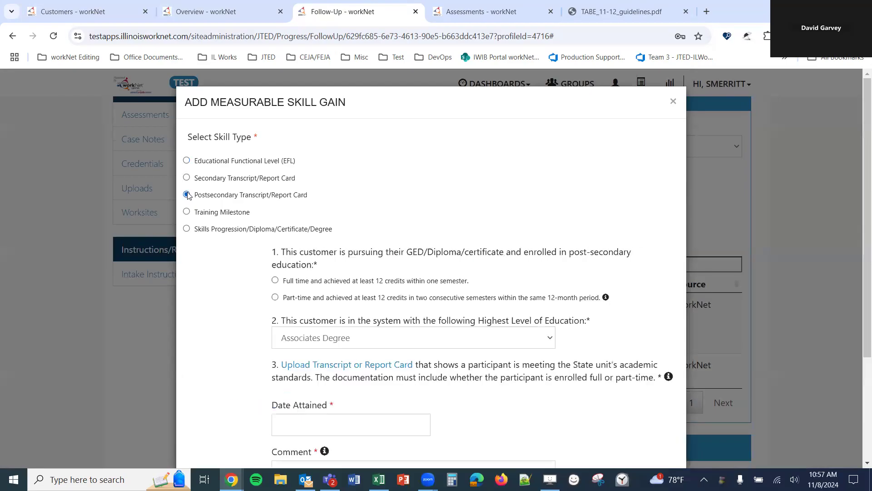
scroll(213, 232, "down", 1)
scroll(232, 230, "down", 1)
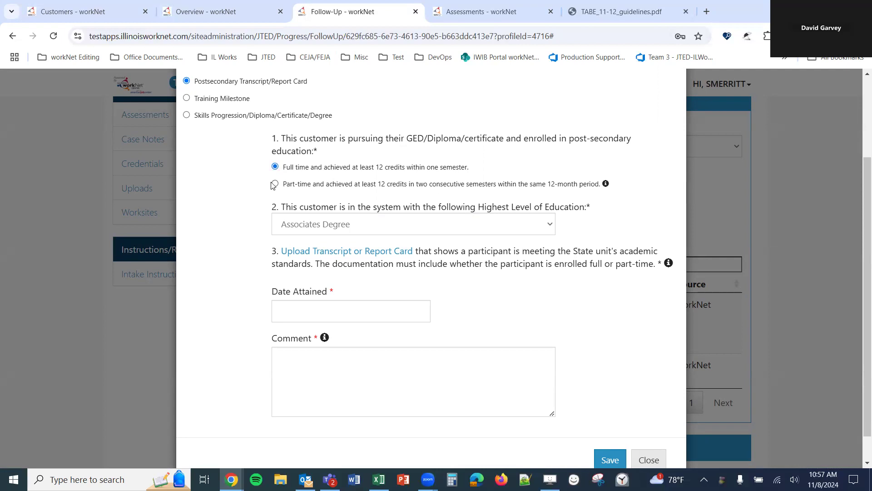
left_click(455, 221)
left_click(449, 221)
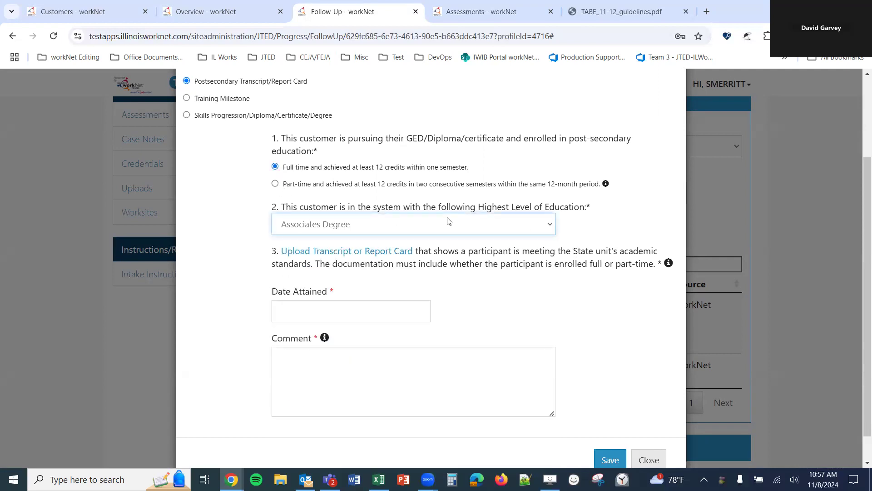
scroll(370, 230, "down", 1)
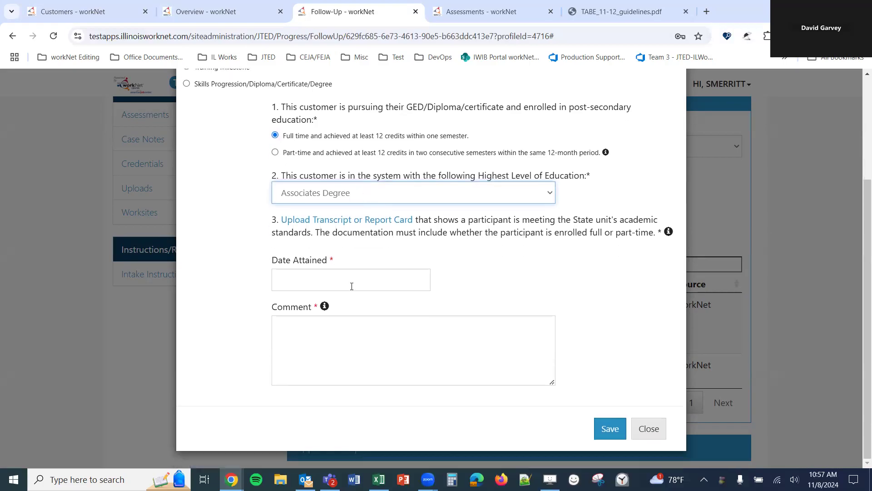
- Upload the mock-up transcript PDF as Educational Documentation with a pasted description
left_click(370, 220)
left_click(383, 198)
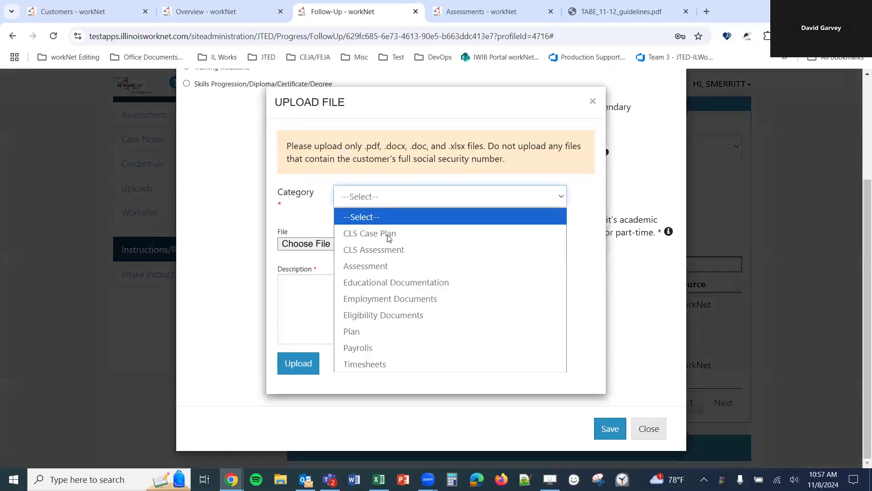
left_click(383, 283)
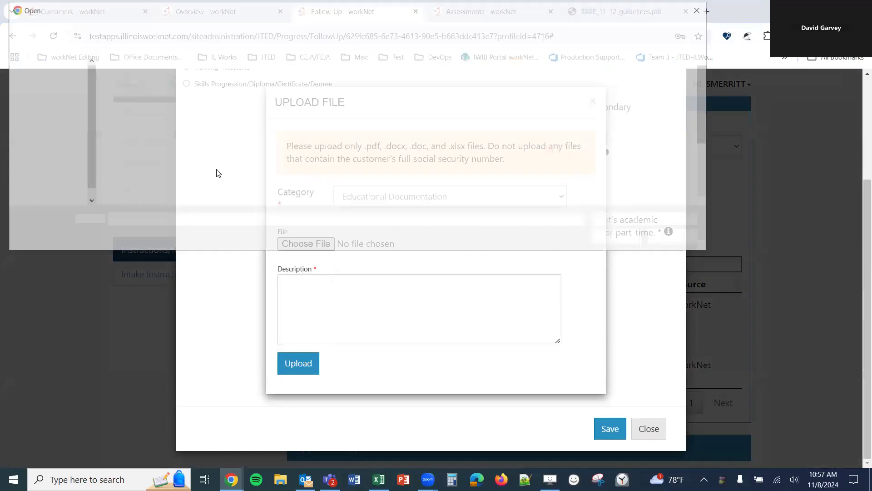
scroll(180, 146, "down", 3)
left_click(181, 142)
double_click(181, 142)
left_click(326, 283)
type("placeholder text")
left_click(296, 362)
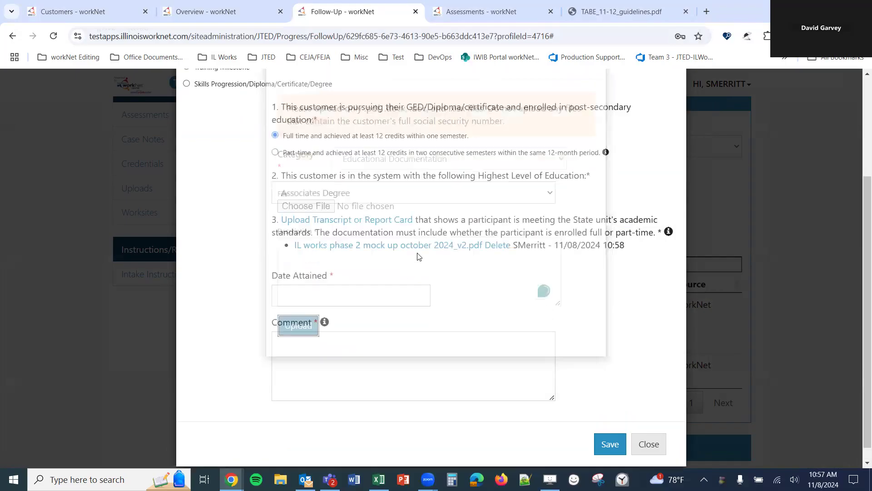
- Set Date Attained to 11/08/2024, paste the comment, and save the postsecondary gain
left_click(348, 294)
left_click(391, 377)
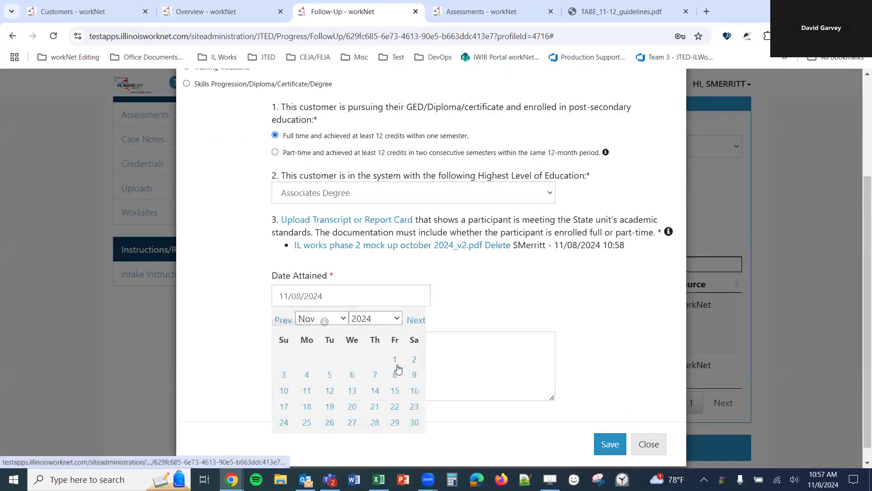
left_click(397, 361)
type("placeholder text")
left_click(616, 446)
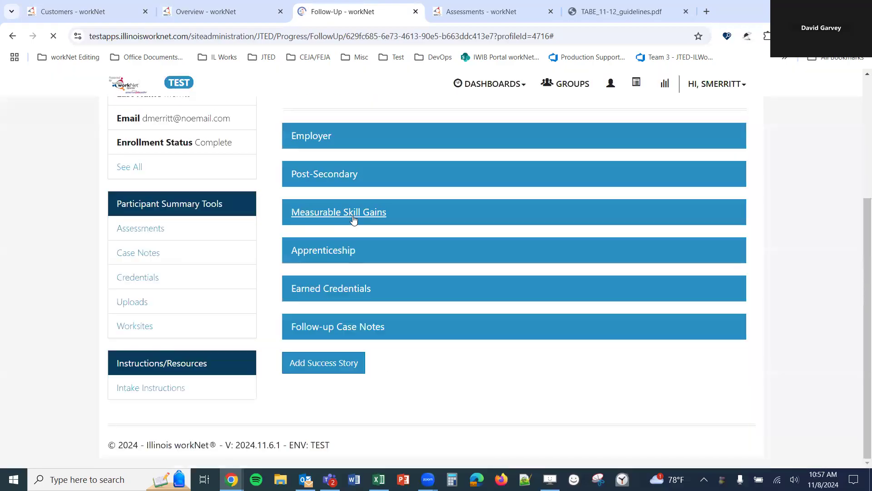
- Start a new Training Milestone skill gain from the Measurable Skill Gains section
left_click(326, 214)
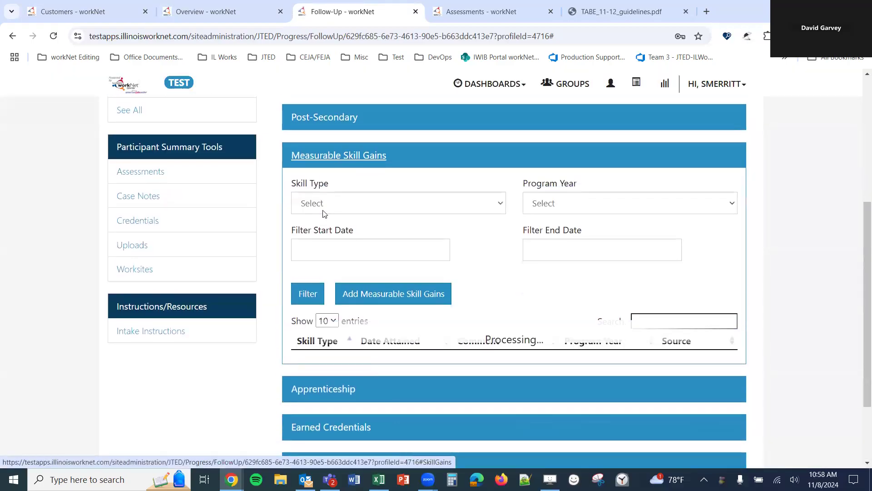
scroll(322, 210, "down", 1)
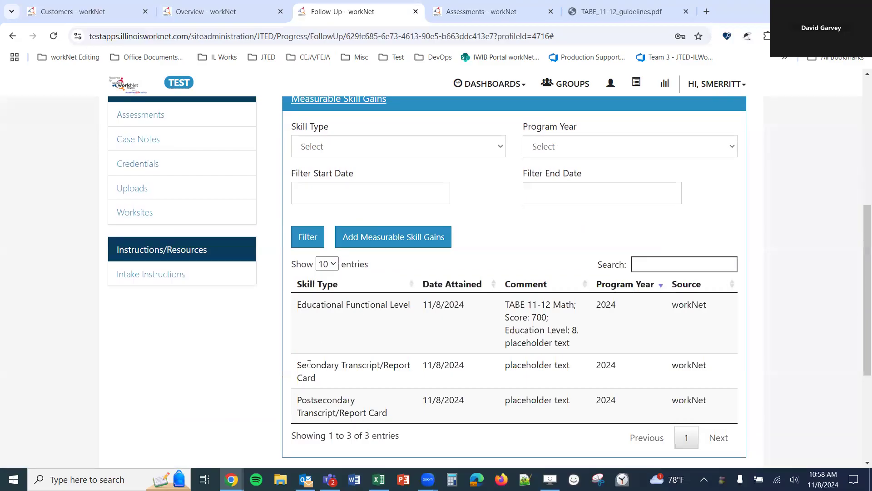
left_click(404, 236)
left_click(186, 211)
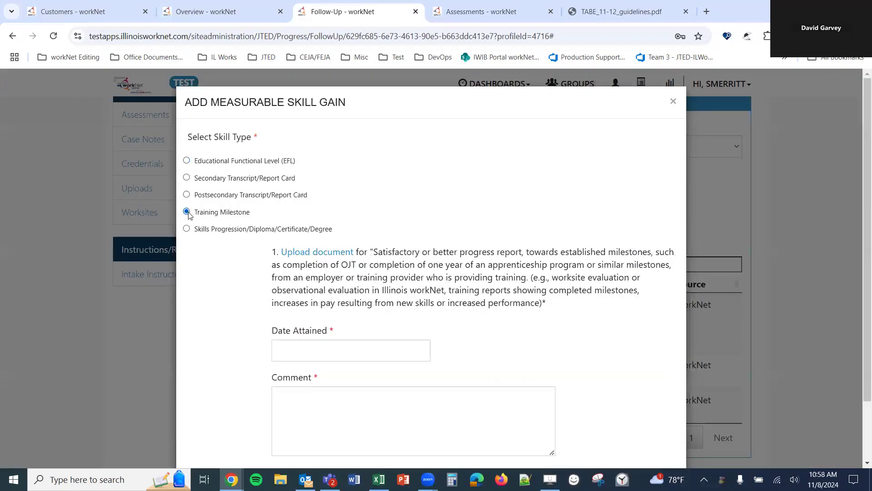
scroll(208, 223, "down", 1)
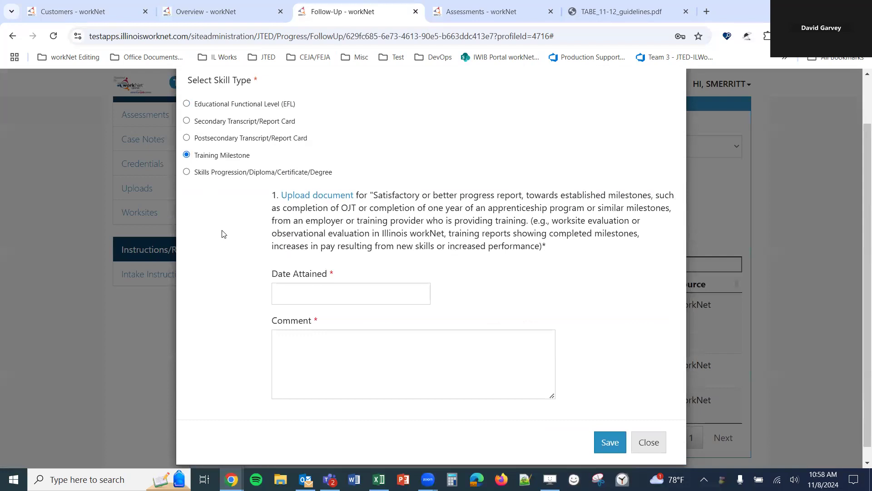
- Upload the mock-up PDF under the Plan category with a pasted description
left_click(318, 196)
left_click(358, 200)
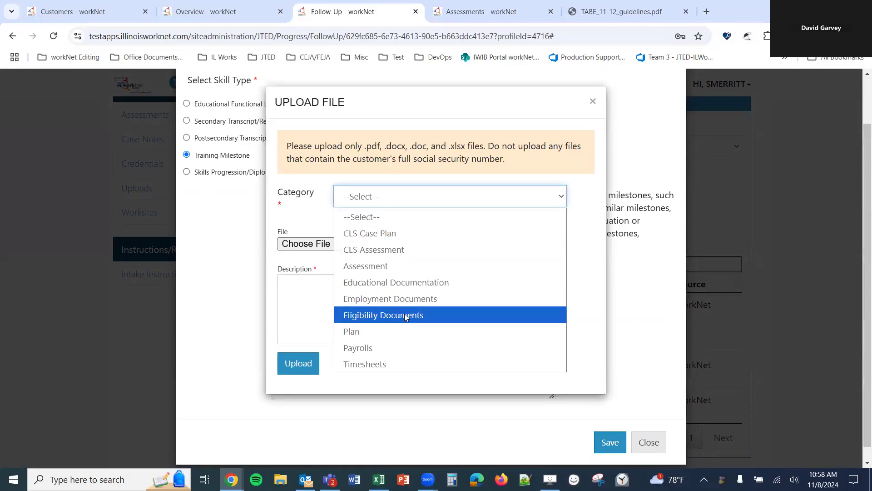
left_click(380, 332)
left_click(296, 243)
double_click(184, 139)
left_click(378, 295)
type("placeholder text")
left_click(298, 363)
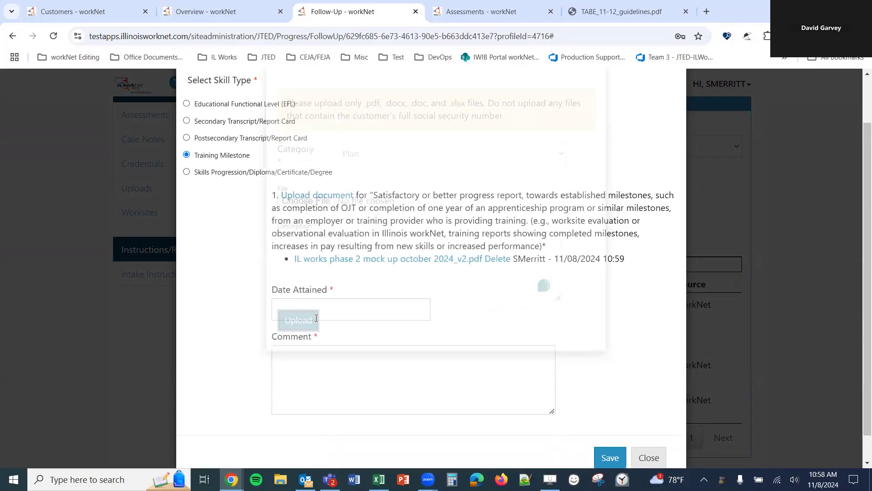
- Date the milestone 11/08/2024, paste the comment, save it, and re-expand the skill gains list
left_click(316, 318)
left_click(393, 387)
left_click(395, 385)
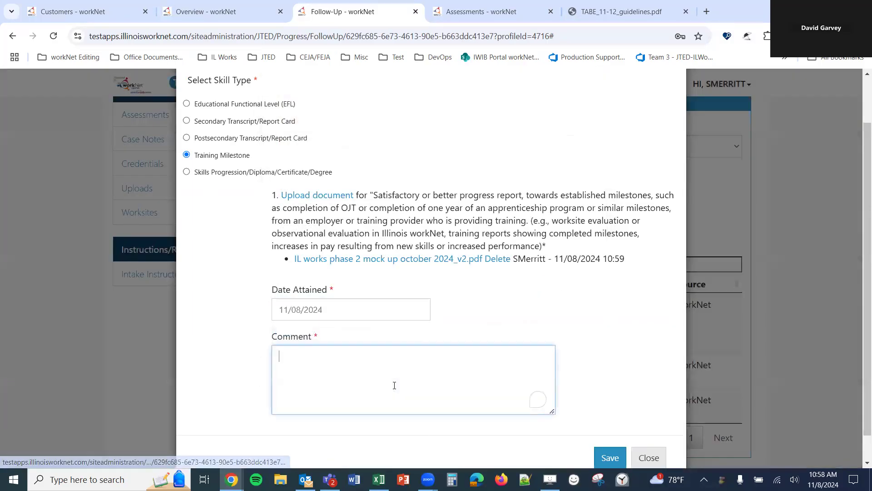
type("placeholder text")
left_click(611, 457)
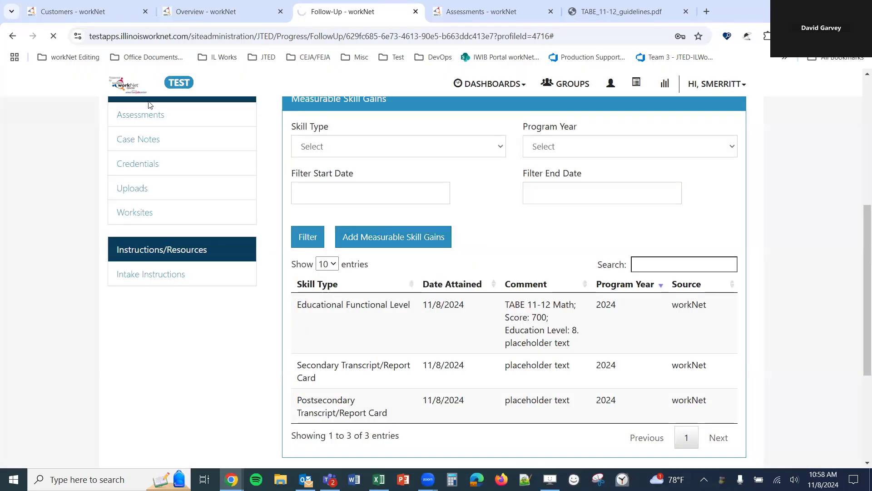
left_click(358, 211)
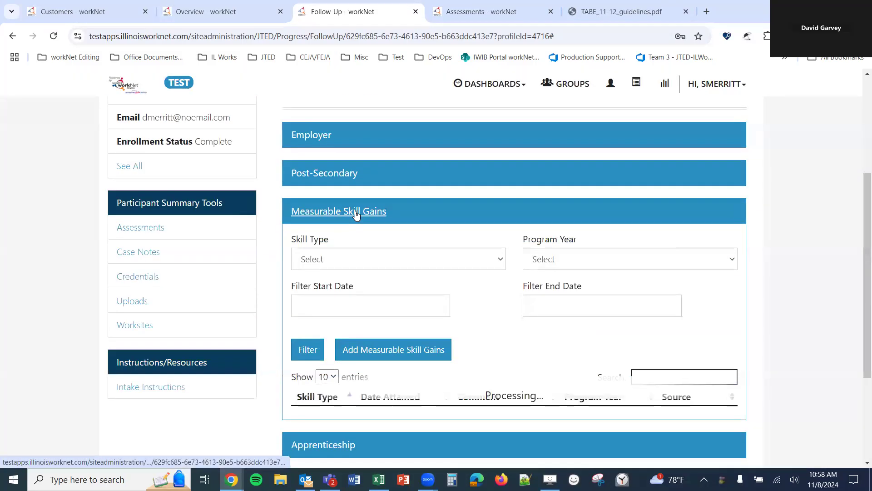
- Add a Skills Progression/Diploma/Certificate/Degree gain, answering Yes to the passed-exam question
scroll(358, 218, "down", 3)
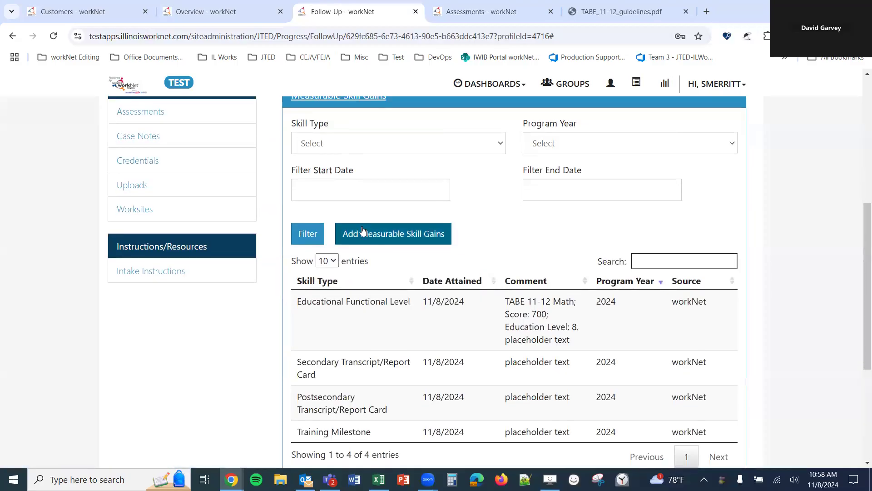
scroll(400, 204, "down", 1)
left_click(411, 186)
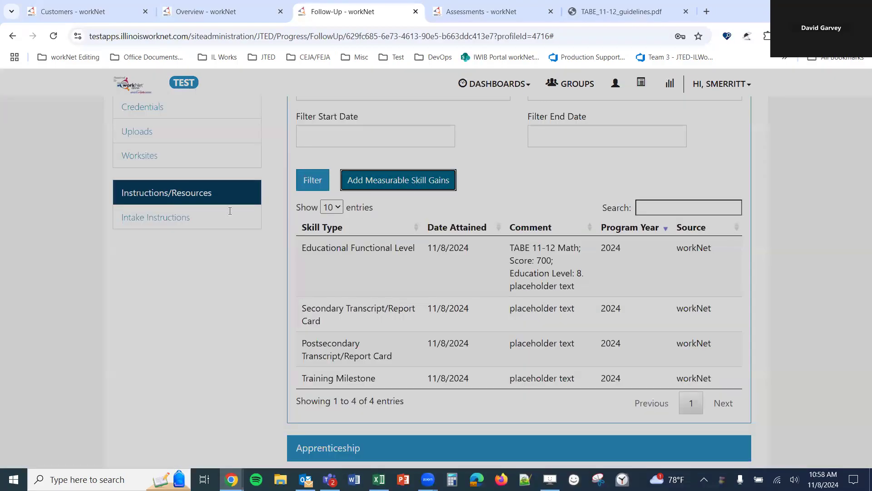
left_click(187, 229)
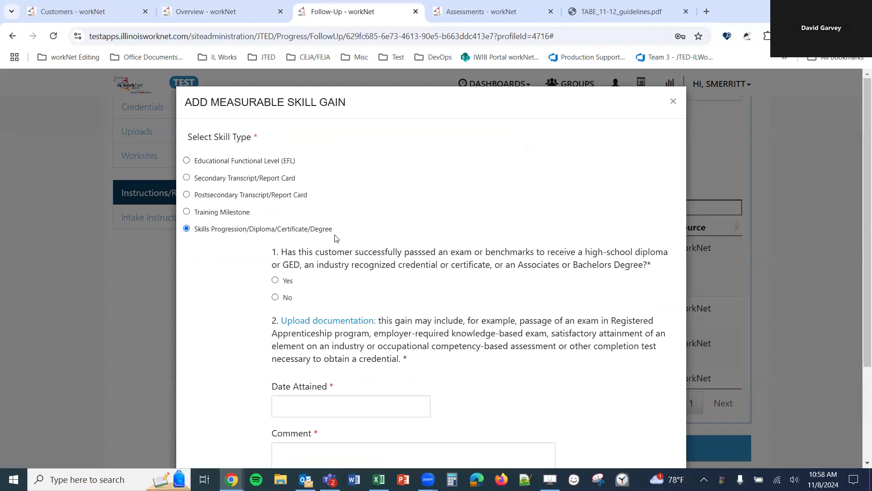
scroll(324, 251, "down", 1)
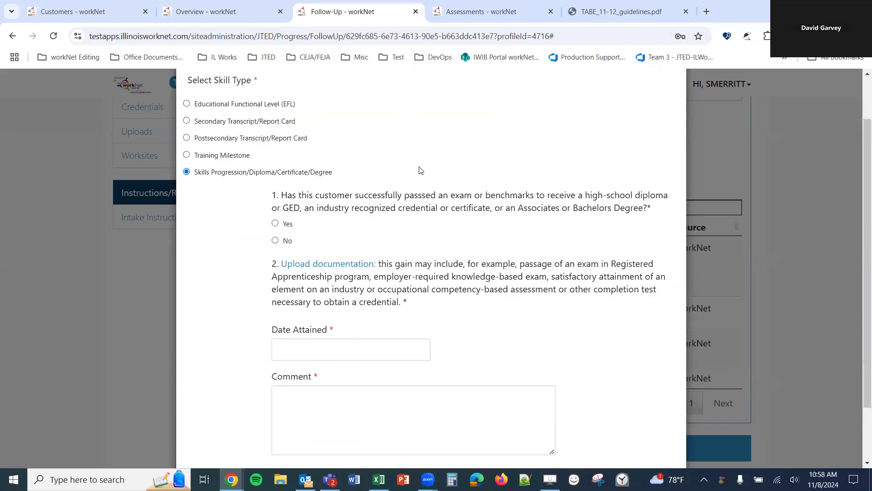
scroll(326, 199, "down", 1)
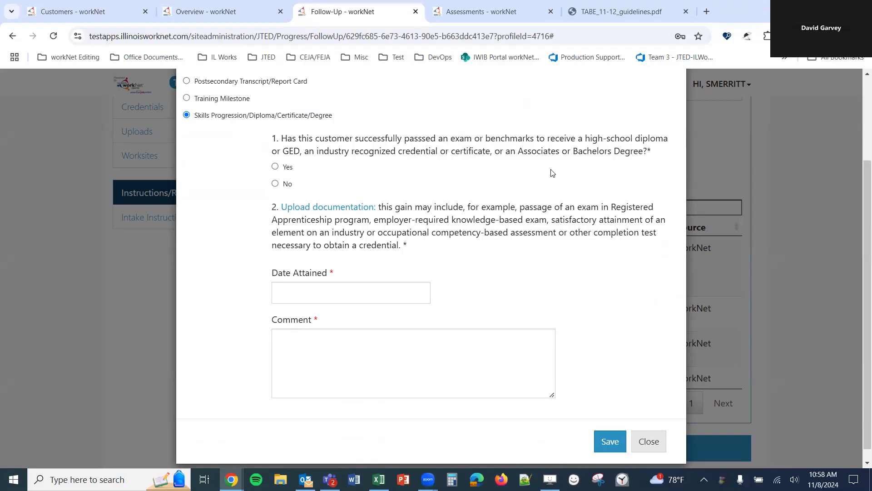
left_click(275, 167)
- Upload the mock-up PDF as Educational Documentation with a pasted description
left_click(335, 207)
left_click(369, 198)
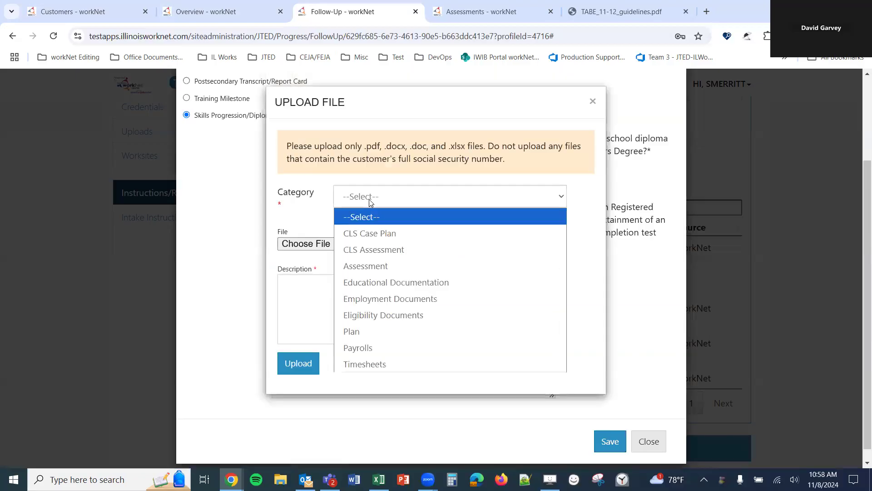
left_click(357, 286)
left_click(304, 250)
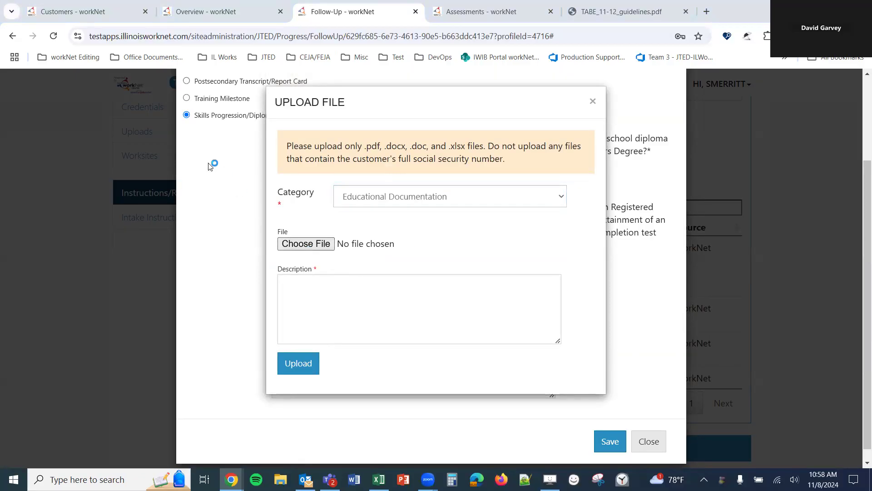
scroll(185, 165, "down", 2)
left_click(171, 164)
left_click(283, 278)
type("placeholder text")
left_click(298, 363)
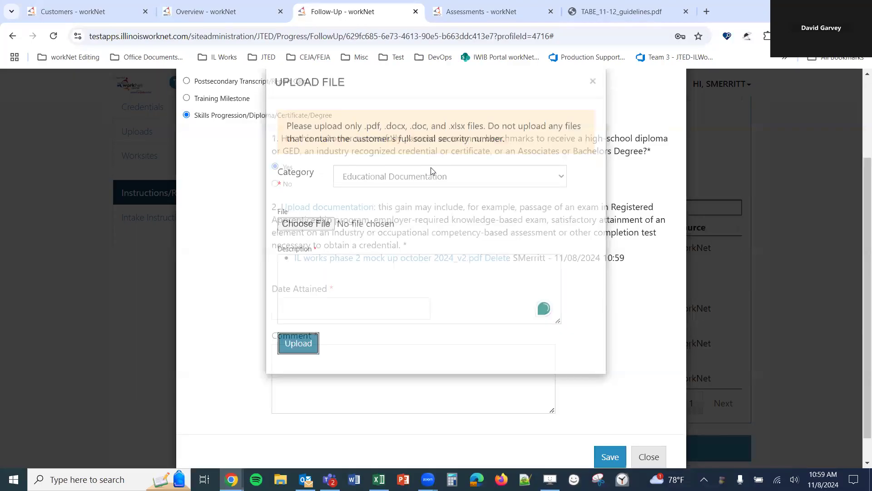
- Set Date Attained to 11/08/2024, paste the comment, save, and expand the five-entry skill gains list
left_click(359, 309)
left_click(395, 387)
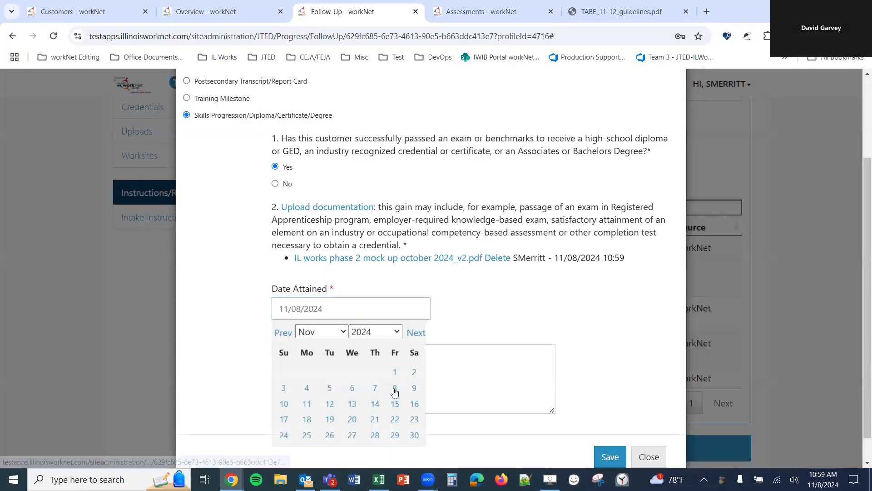
left_click(391, 380)
type("placeholder text")
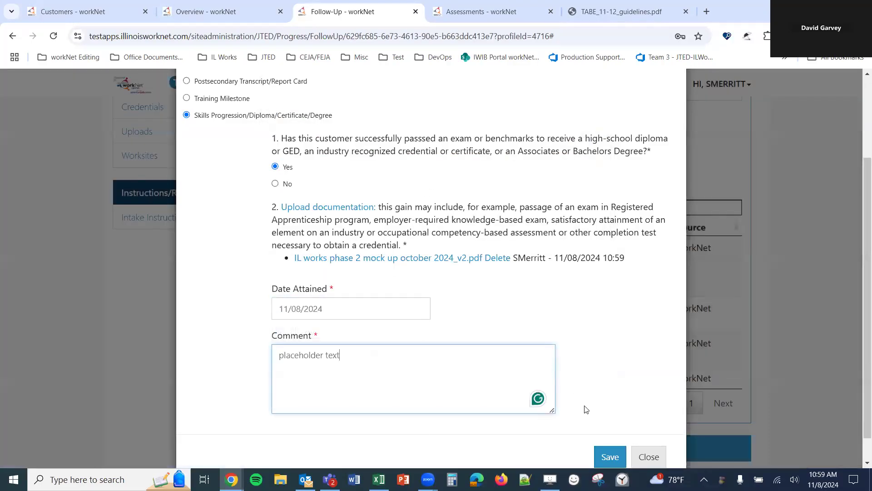
left_click(610, 457)
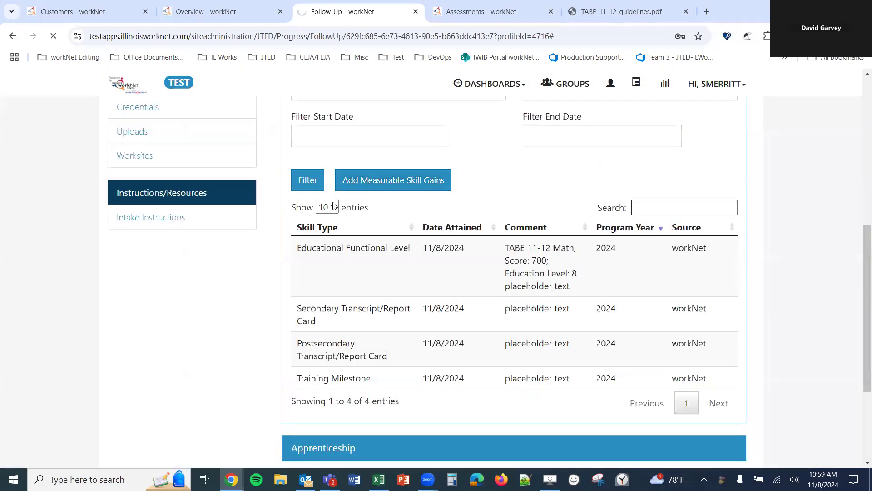
left_click(296, 215)
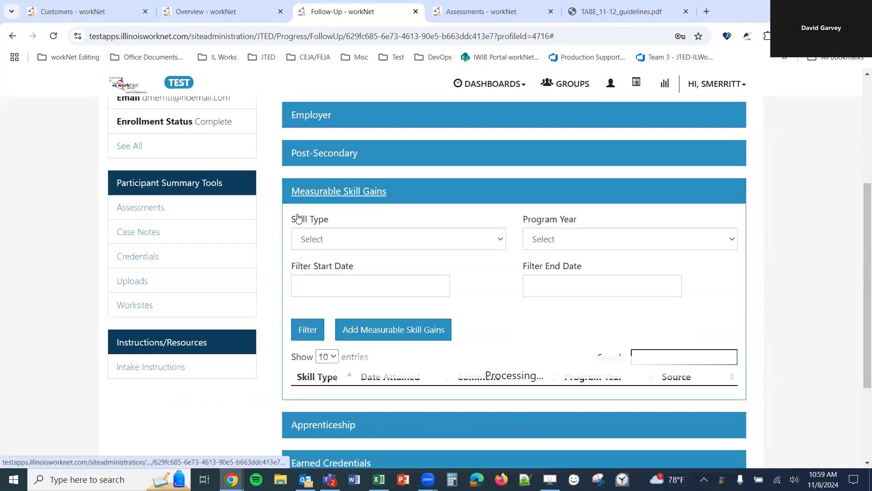
scroll(283, 220, "down", 2)
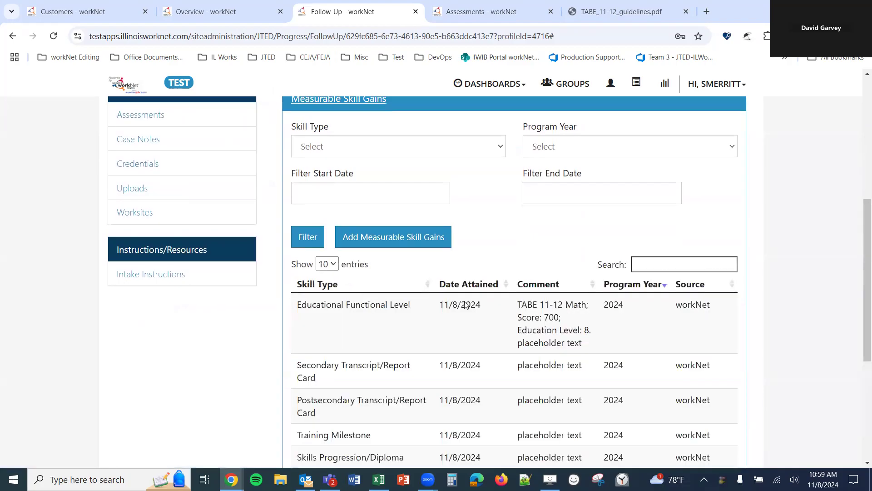
- Collapse Measurable Skill Gains and refresh the participant's progress status on the Overview page
scroll(346, 259, "down", 1)
scroll(413, 267, "up", 3)
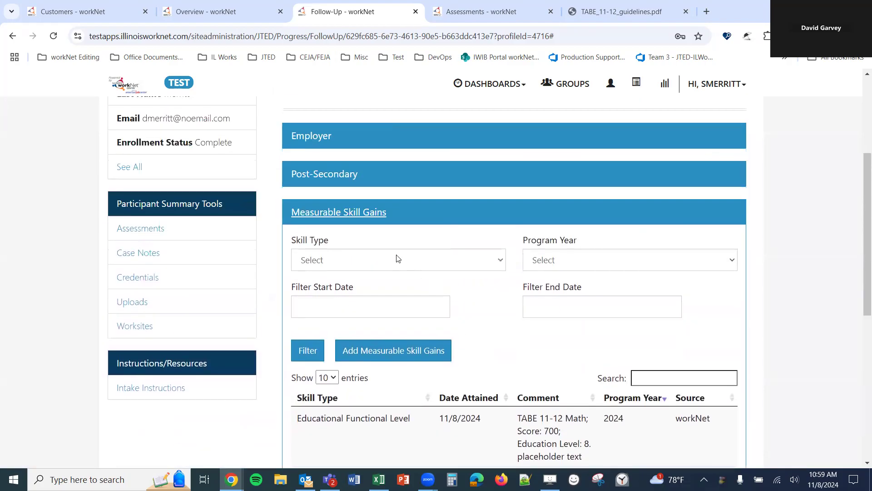
left_click(348, 222)
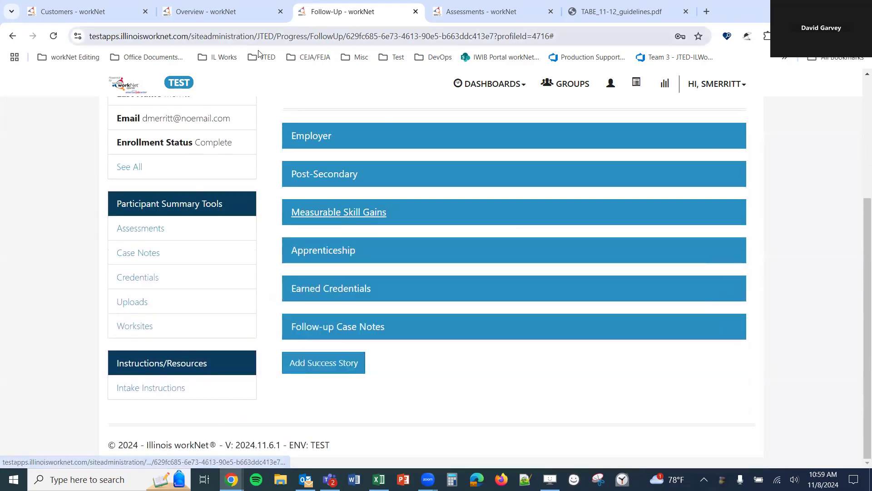
left_click(268, 11)
left_click(300, 225)
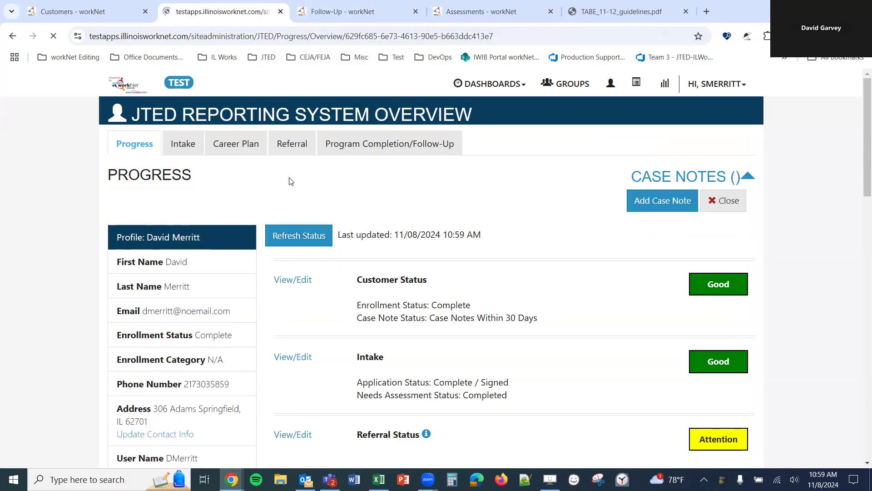
- Review the Overview's Measurable Skills Gain table, then close the TABE_11-12_guidelines.pdf tab
scroll(296, 188, "up", 3)
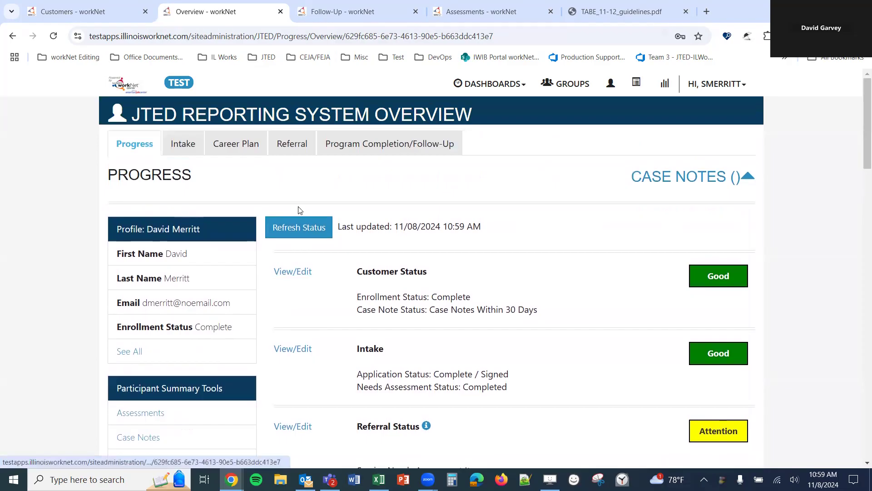
scroll(294, 211, "down", 13)
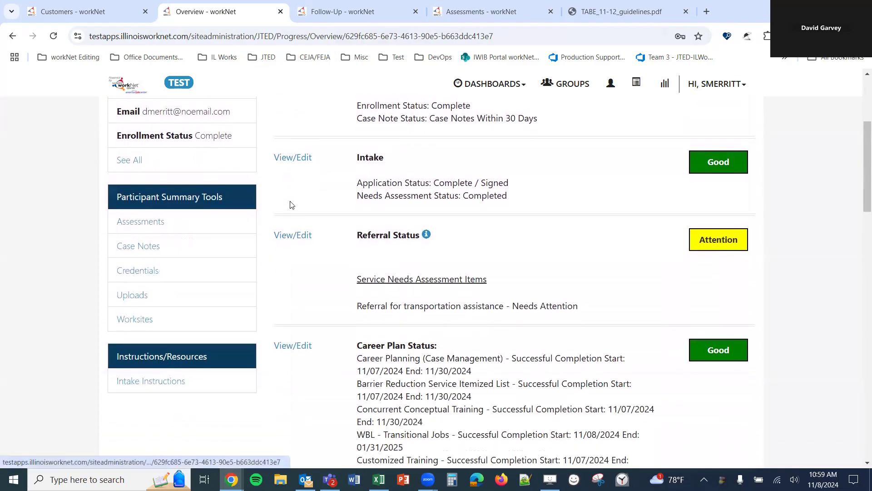
scroll(291, 203, "down", 5)
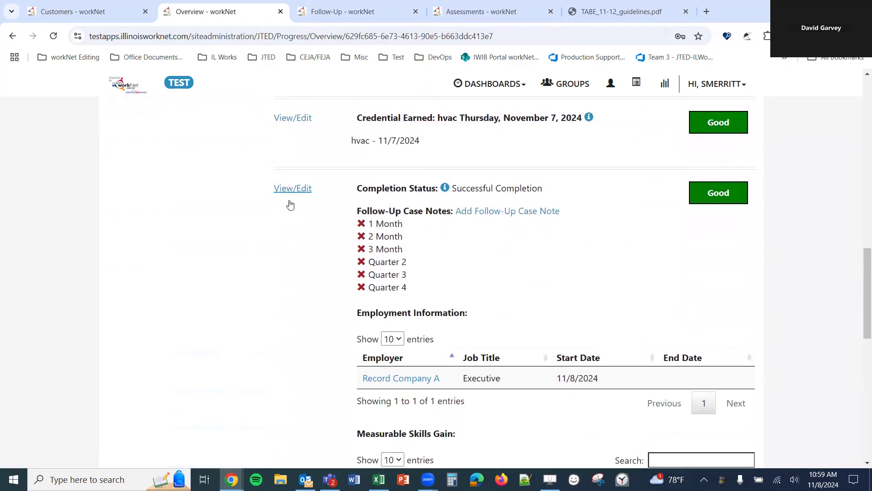
scroll(522, 161, "down", 4)
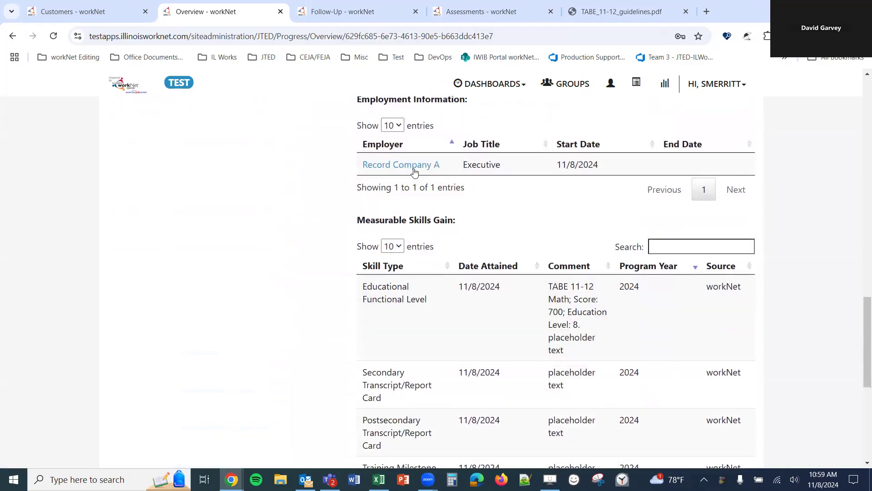
scroll(412, 168, "down", 3)
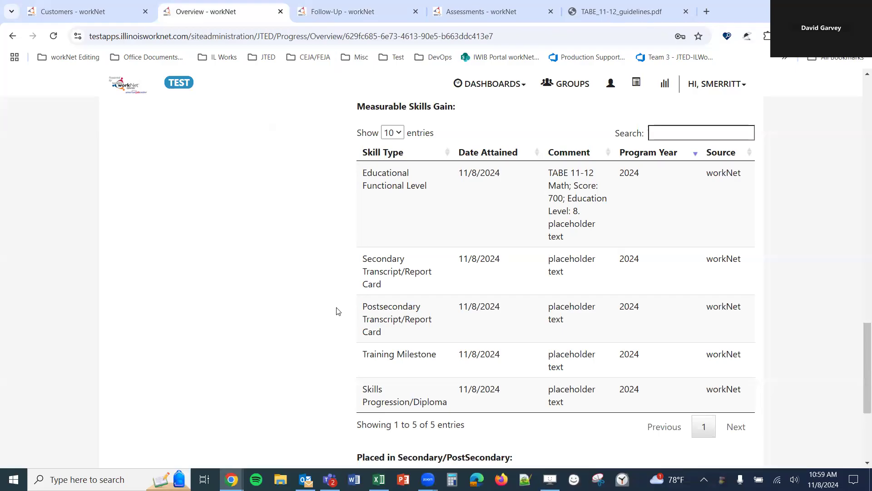
scroll(276, 283, "down", 2)
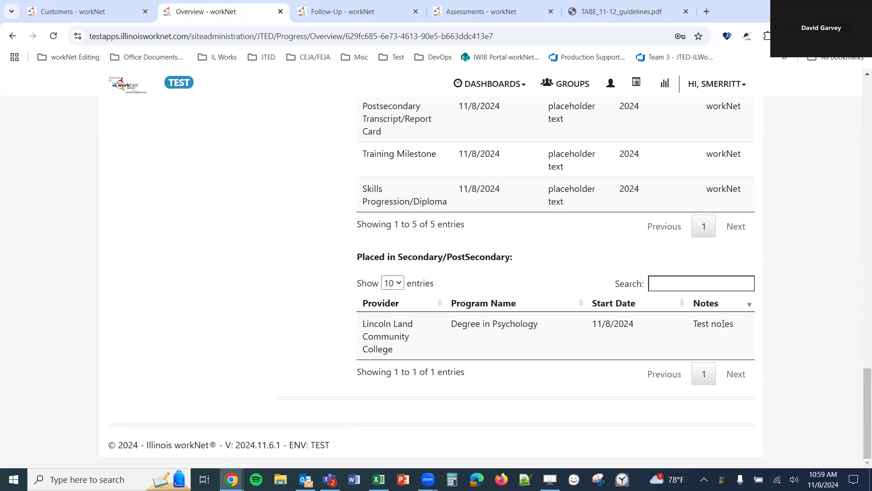
scroll(650, 321, "up", 20)
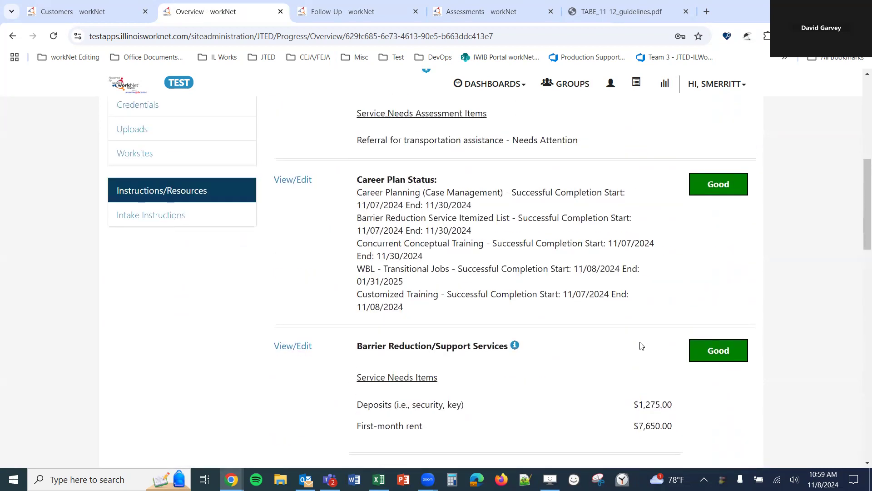
scroll(641, 341, "up", 1)
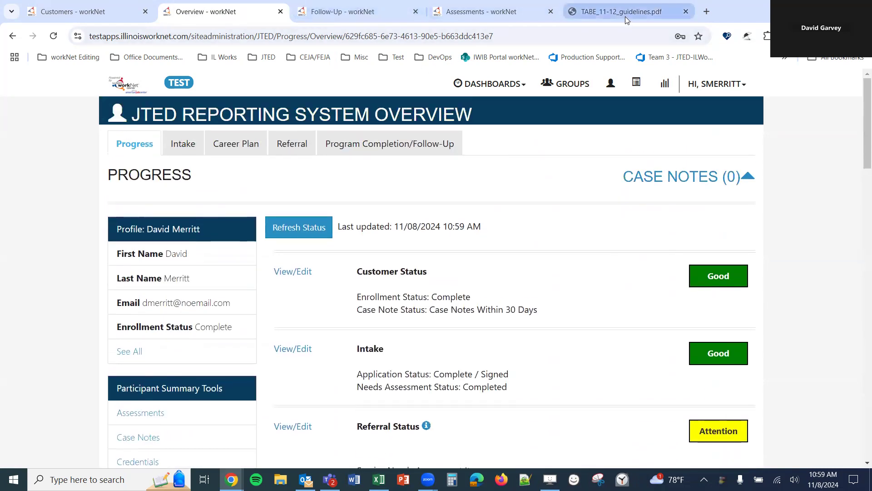
left_click(651, 11)
left_click(482, 11)
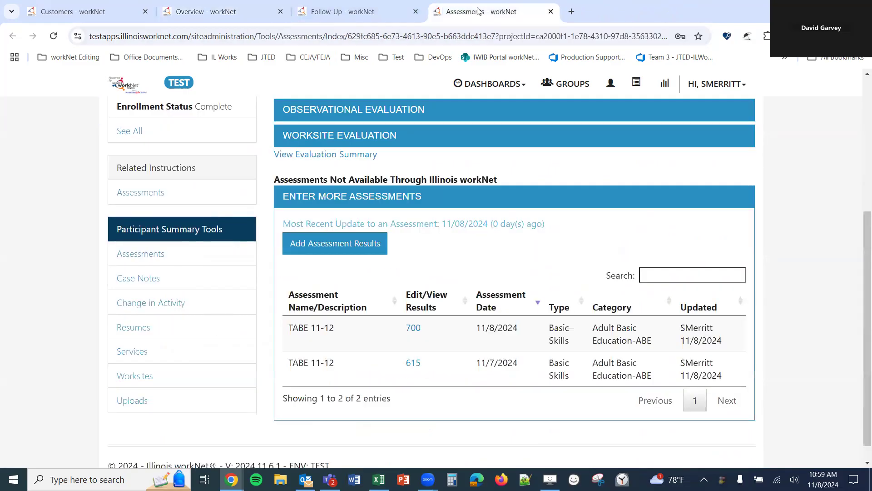
- Leave the assessments page and expand Follow-up Case Notes to read its follow-up frequency guidance
left_click(551, 11)
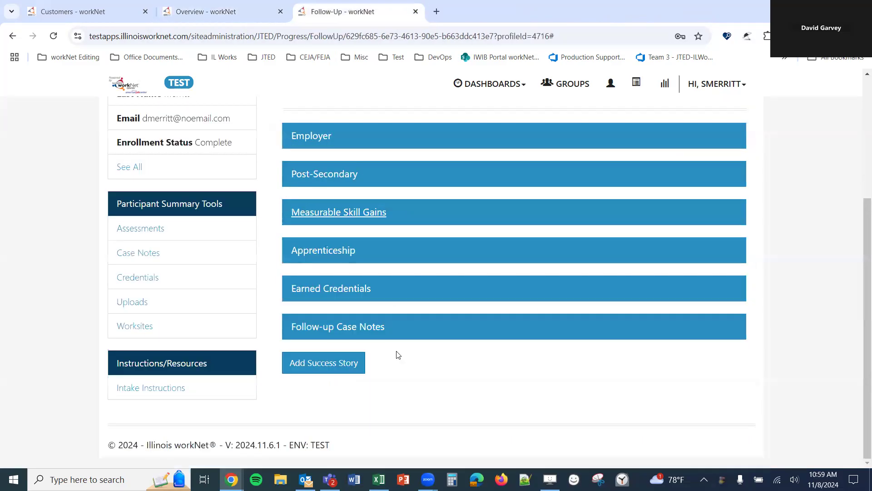
left_click(338, 327)
scroll(318, 318, "down", 2)
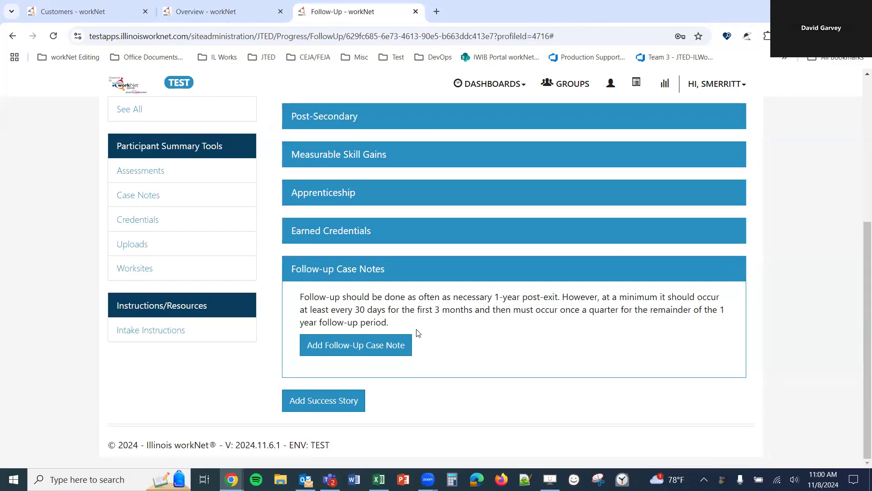
- Look over the blank Add Follow-Up Case Note form, dismiss it unsaved, and collapse Follow-up Case Notes
left_click(400, 344)
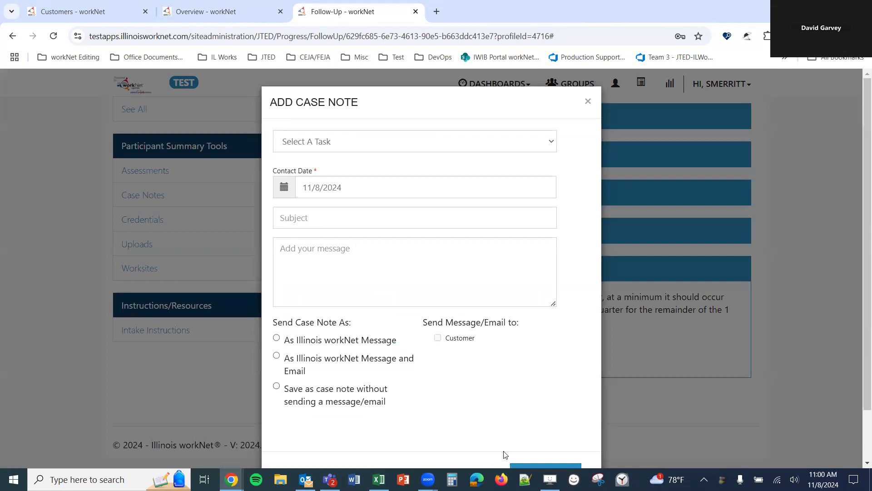
scroll(455, 318, "down", 2)
scroll(564, 135, "up", 2)
left_click(587, 102)
left_click(360, 271)
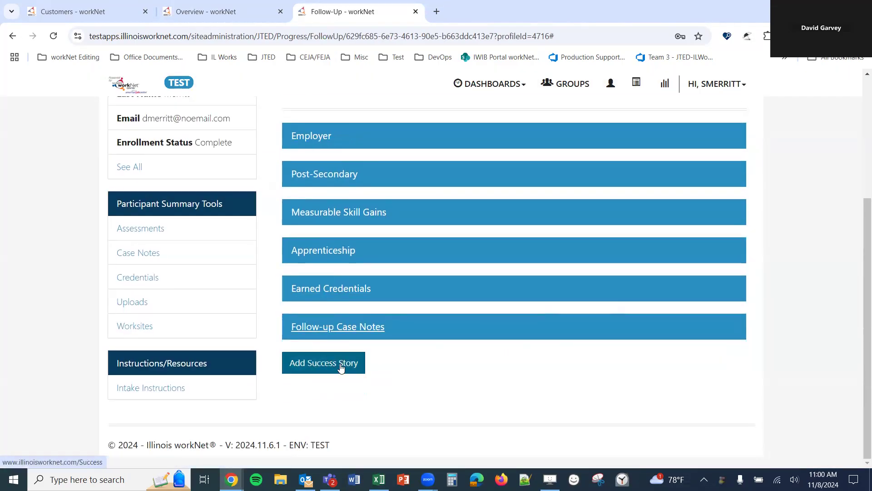
scroll(236, 375, "up", 4)
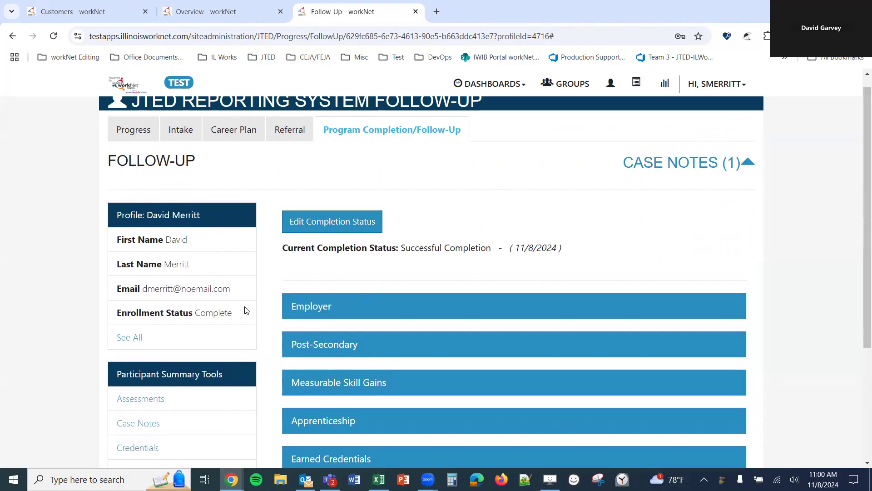
scroll(248, 309, "down", 4)
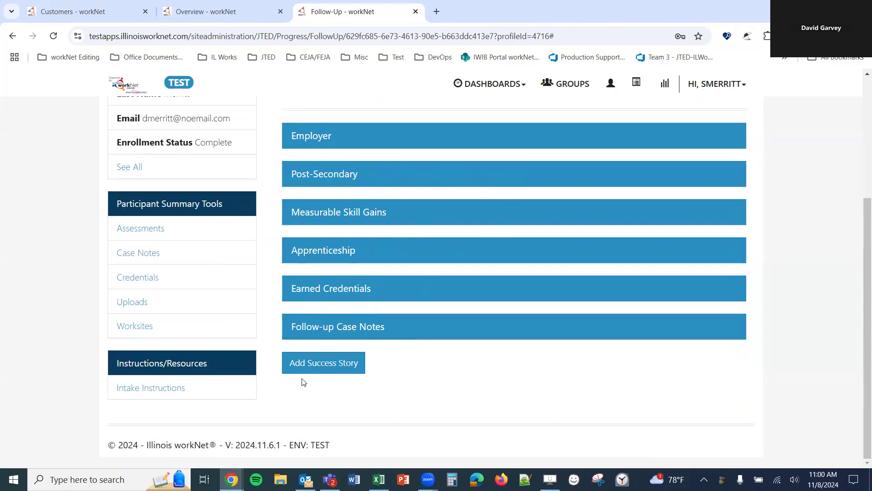
- Read the Success Story Guide's tips for participants, employers and providers, then return to the Follow-Up tab
left_click(301, 364)
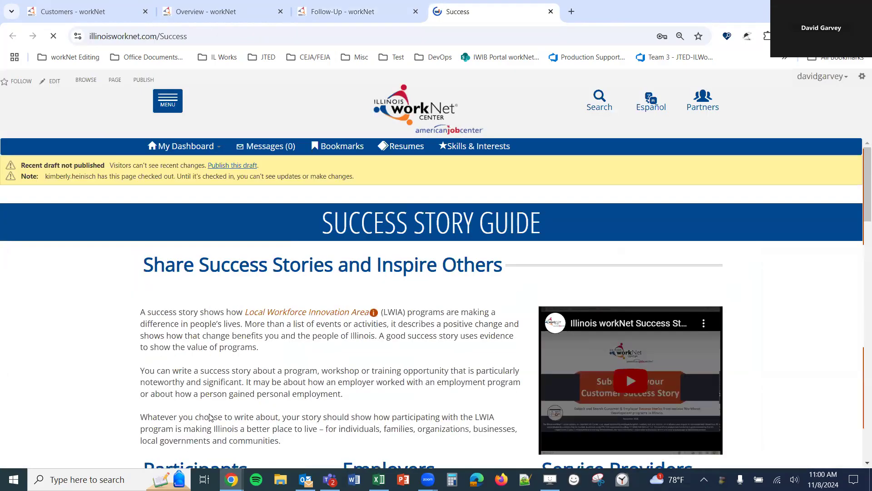
scroll(346, 382, "down", 2)
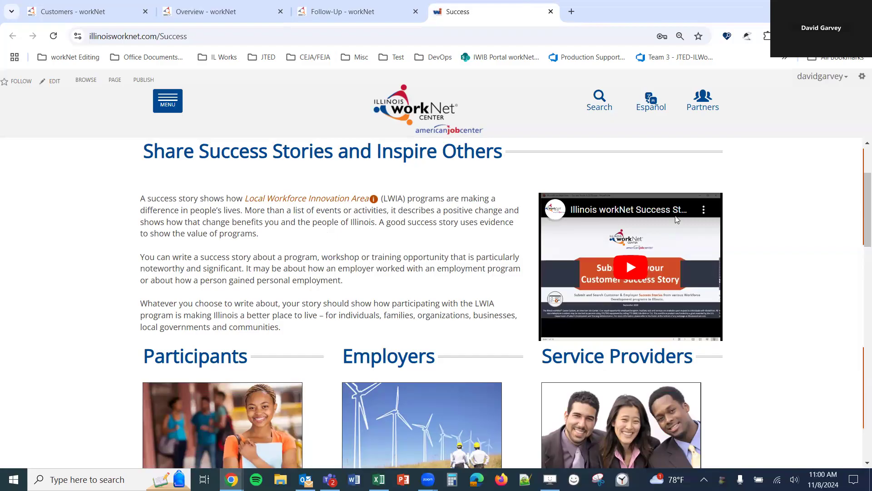
scroll(379, 249, "down", 3)
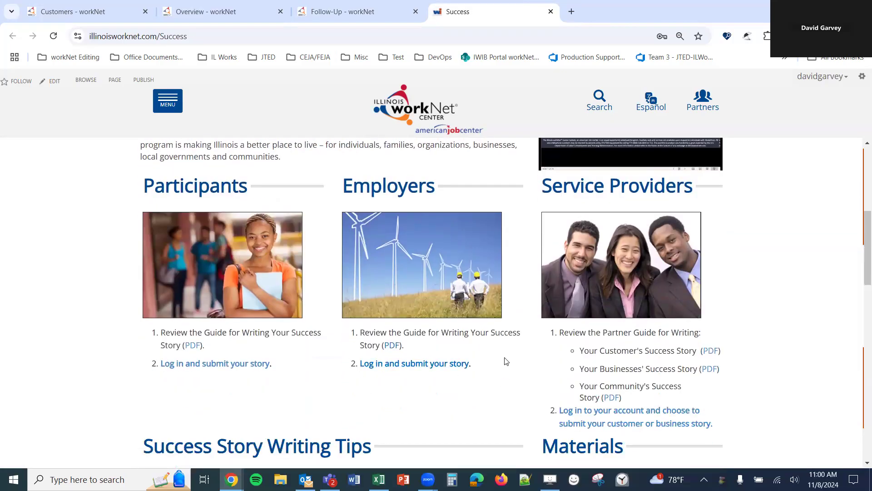
scroll(627, 374, "down", 1)
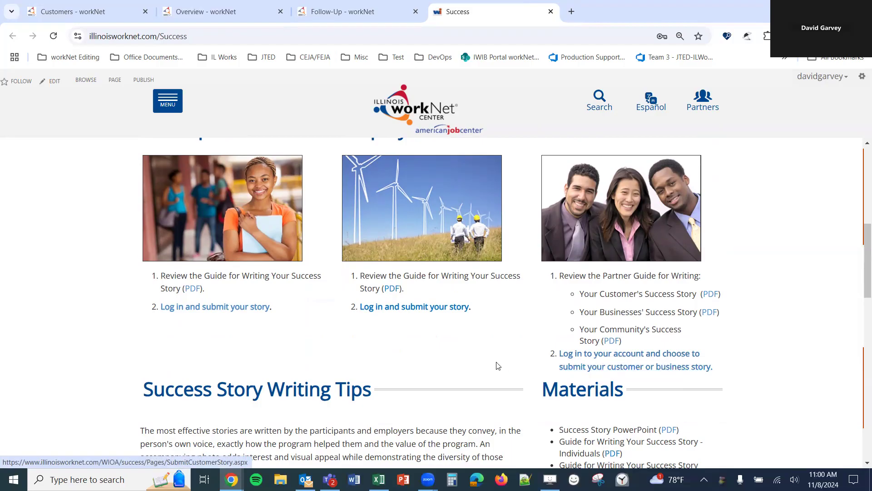
scroll(318, 332, "down", 6)
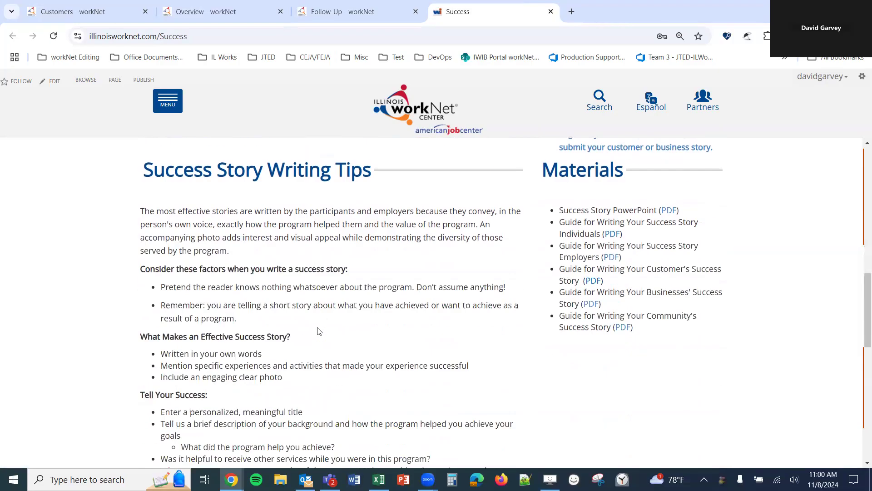
scroll(318, 332, "down", 2)
scroll(504, 313, "up", 7)
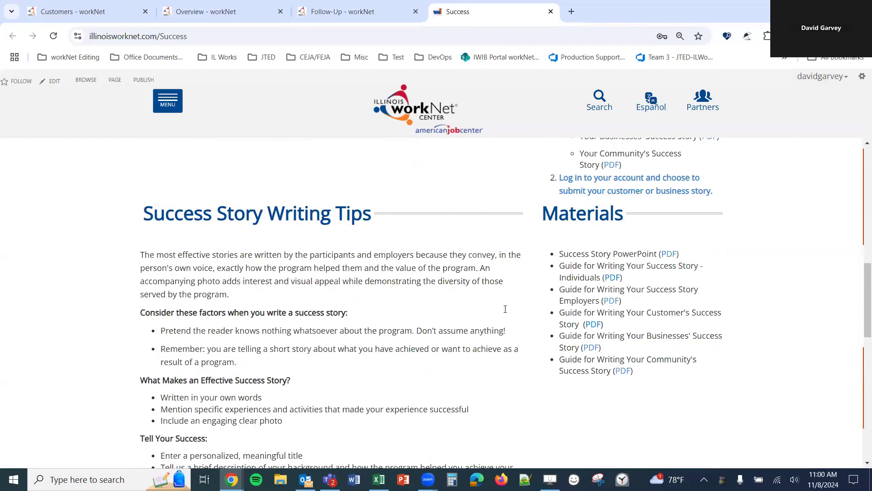
scroll(504, 314, "up", 3)
scroll(504, 315, "up", 4)
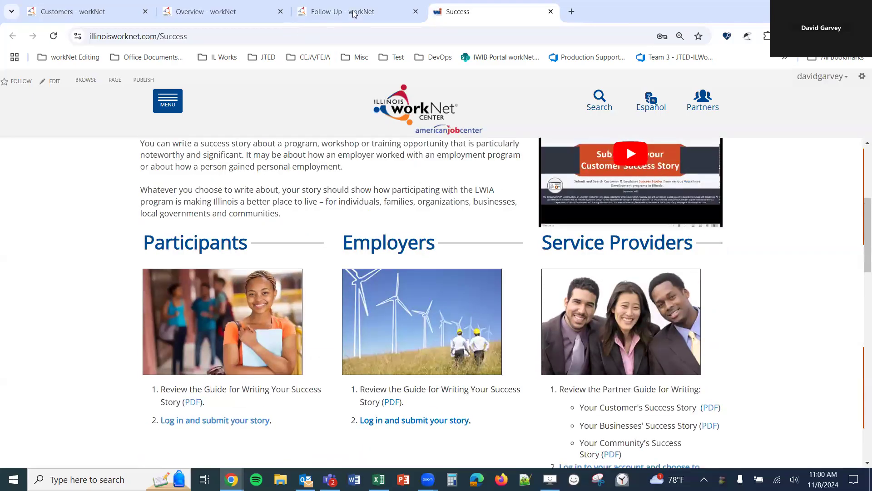
left_click(354, 14)
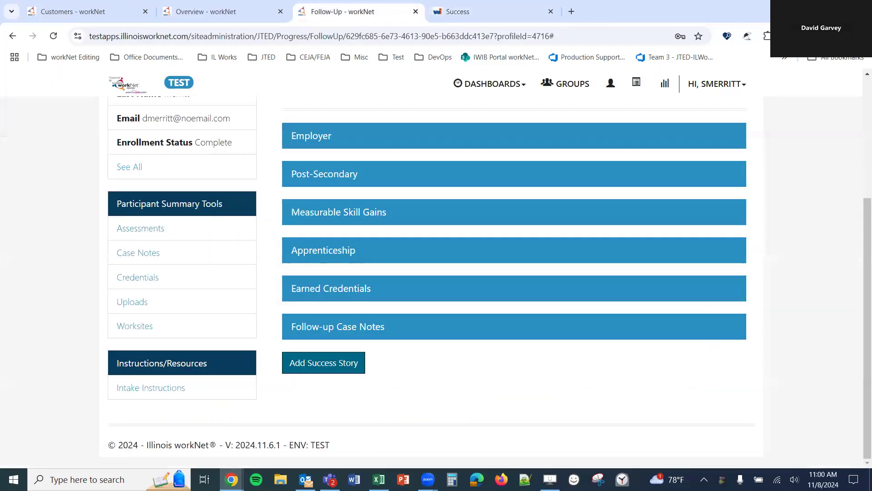